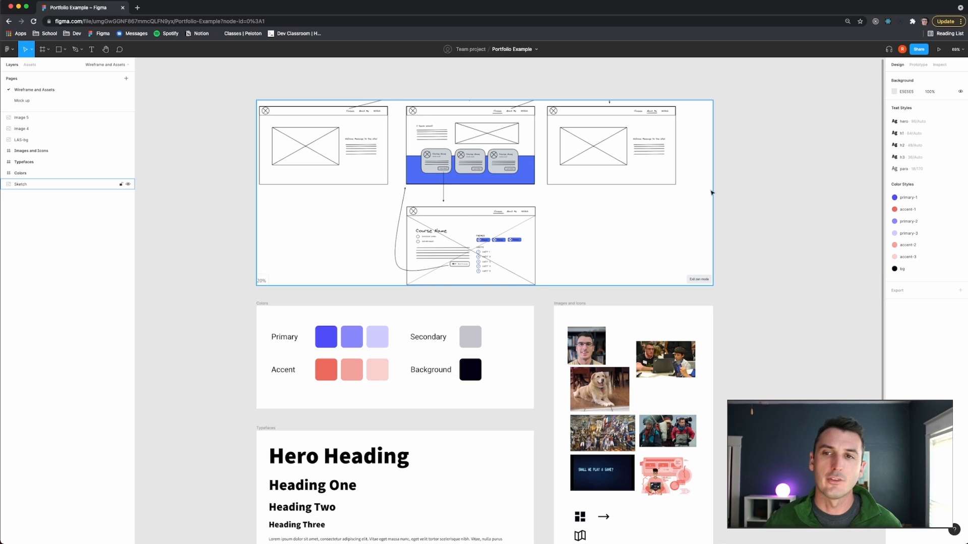
# - Examine the wireframe sketch's landing, classes, about me and course detail screens
pyautogui.click(744, 190)
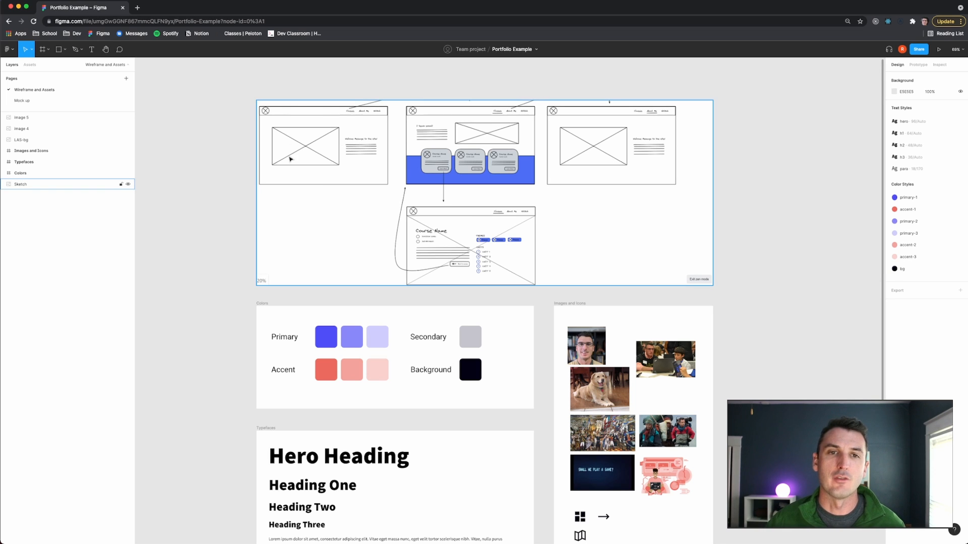
pyautogui.scroll(10, 308, 151)
pyautogui.scroll(-3, 313, 147)
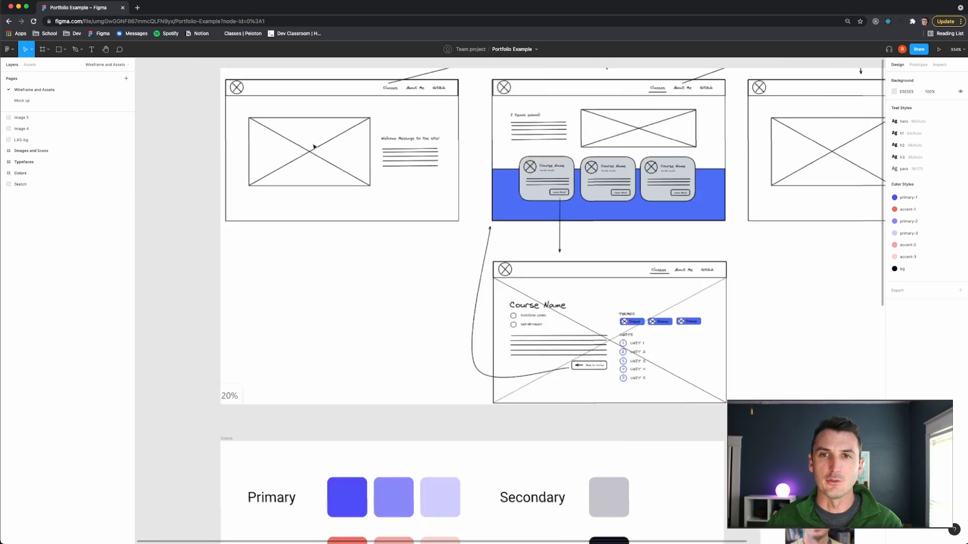
pyautogui.scroll(3, 314, 147)
pyautogui.scroll(-3, 319, 148)
pyautogui.hscroll(3, 320, 148)
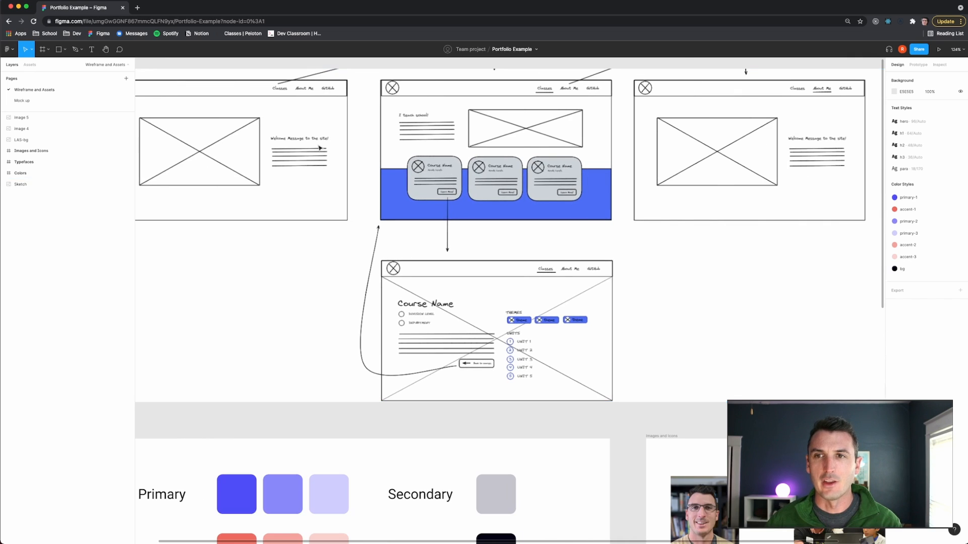
pyautogui.scroll(1, 297, 147)
pyautogui.scroll(1, 302, 150)
pyautogui.hscroll(-2, 315, 151)
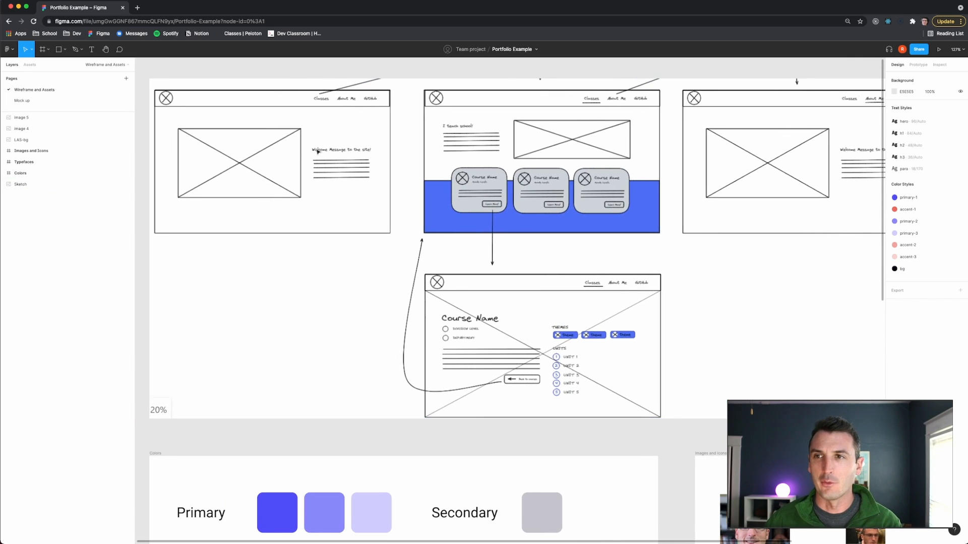
pyautogui.hscroll(-2, 318, 151)
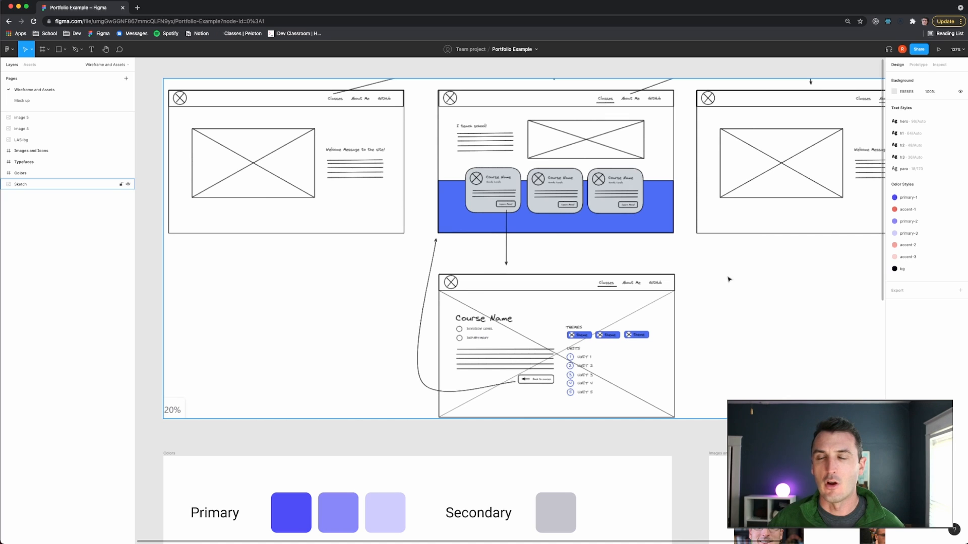
pyautogui.scroll(-3, 485, 235)
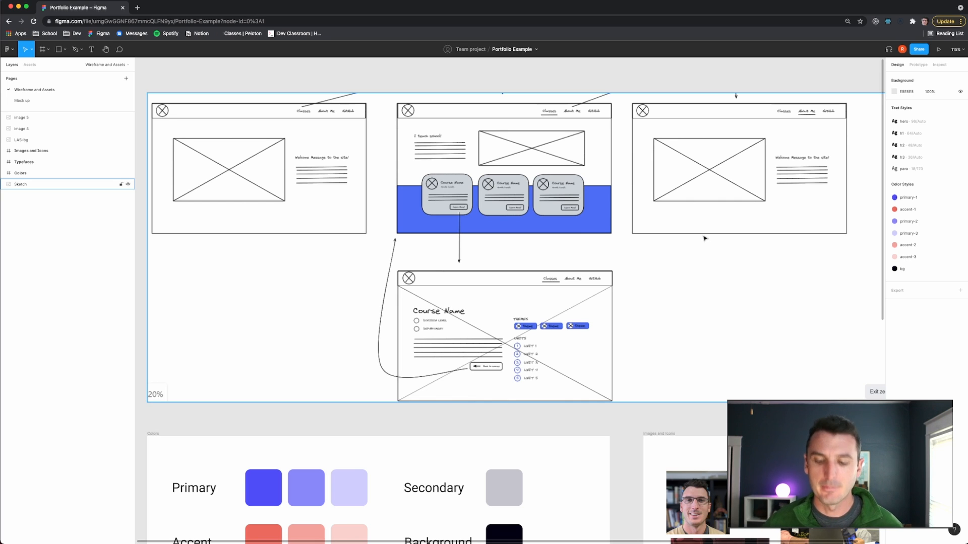
pyautogui.scroll(-3, 704, 238)
pyautogui.hscroll(3, 699, 243)
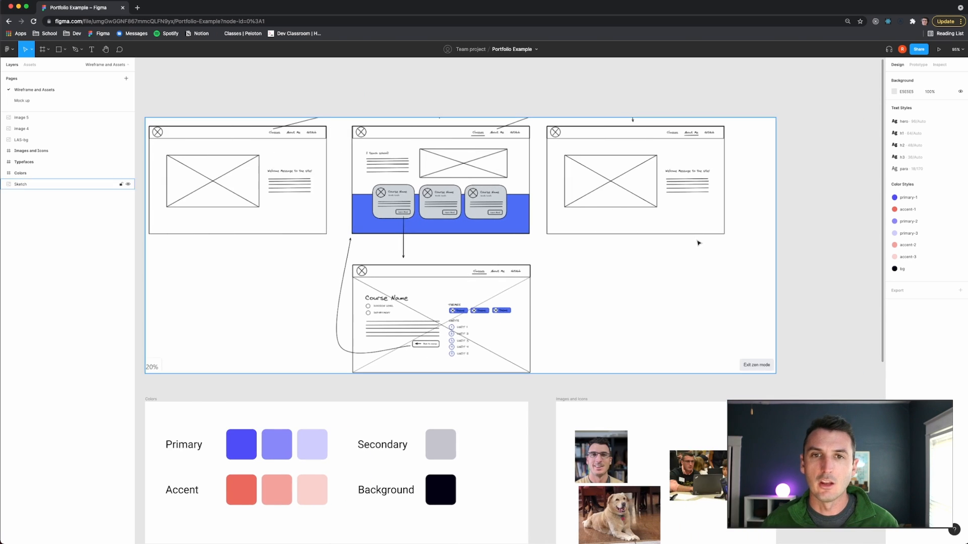
# - Examine the Colors, Typefaces, and Images and Icons frames below the sketch, including the Hero Heading's text style
pyautogui.scroll(-5, 694, 244)
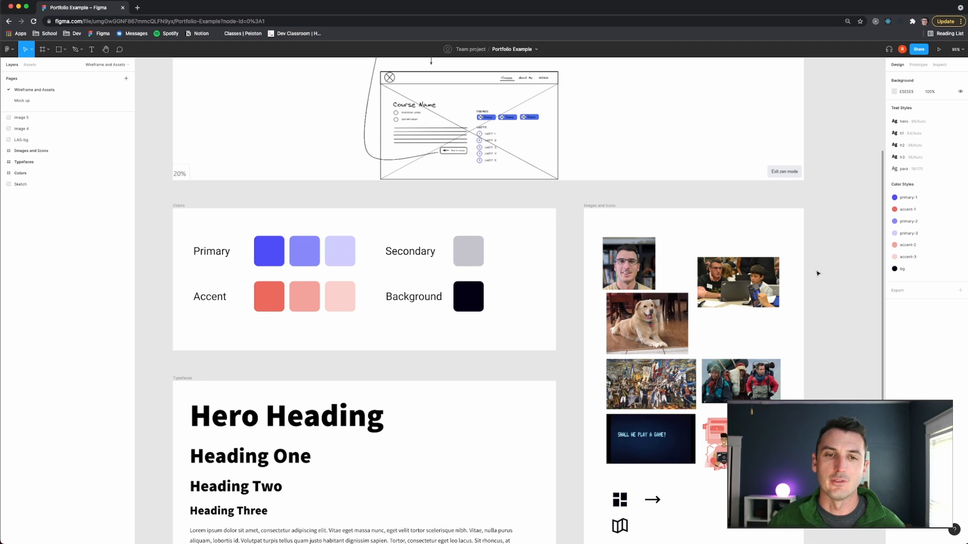
pyautogui.scroll(-5, 843, 305)
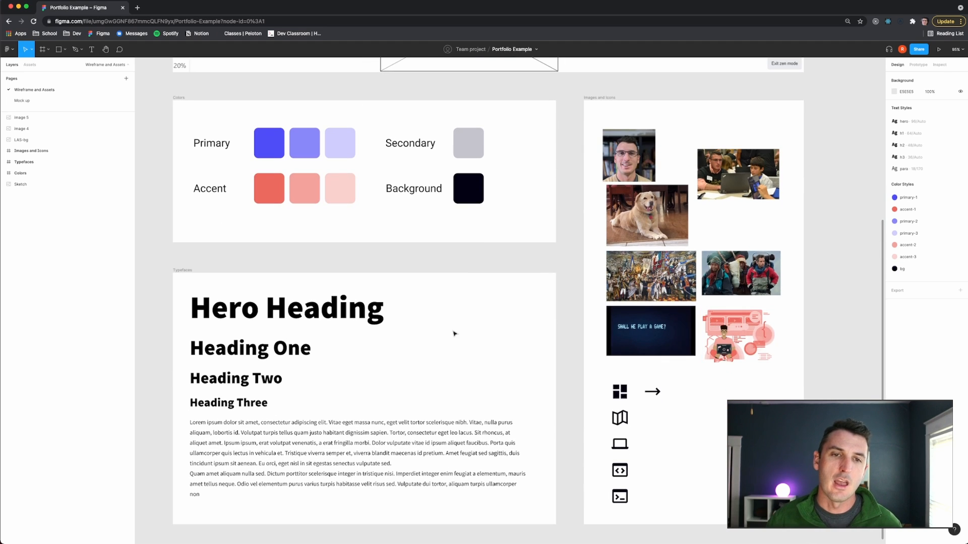
pyautogui.click(262, 306)
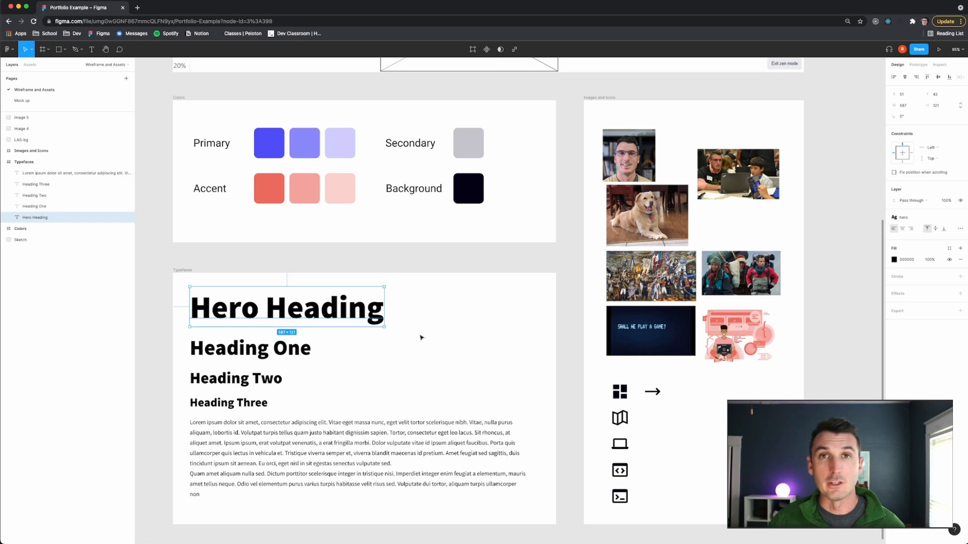
pyautogui.click(804, 265)
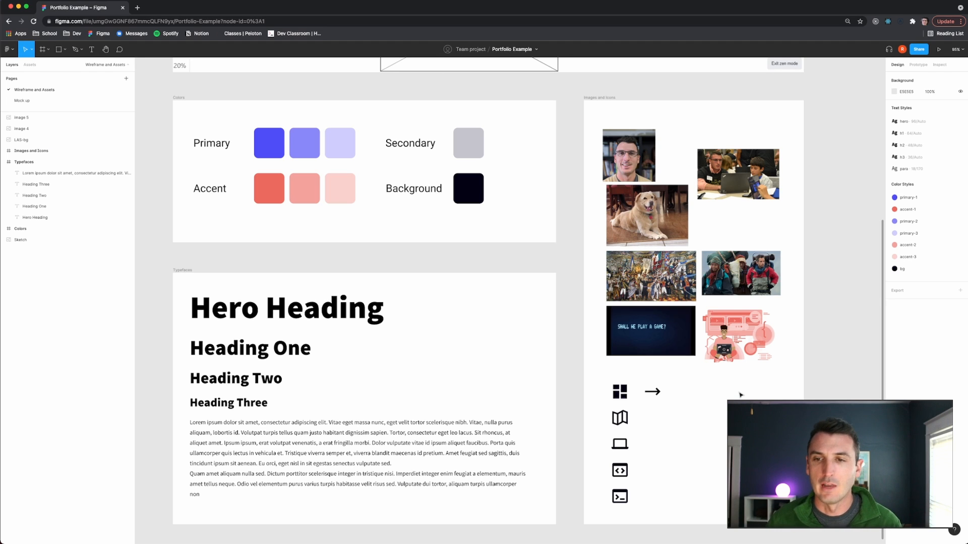
pyautogui.scroll(-4, 740, 395)
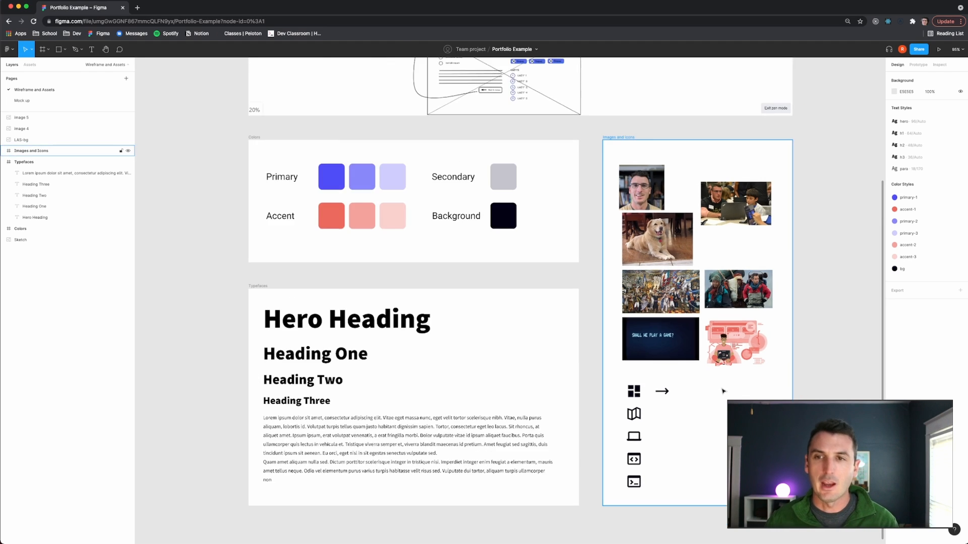
pyautogui.scroll(4, 721, 395)
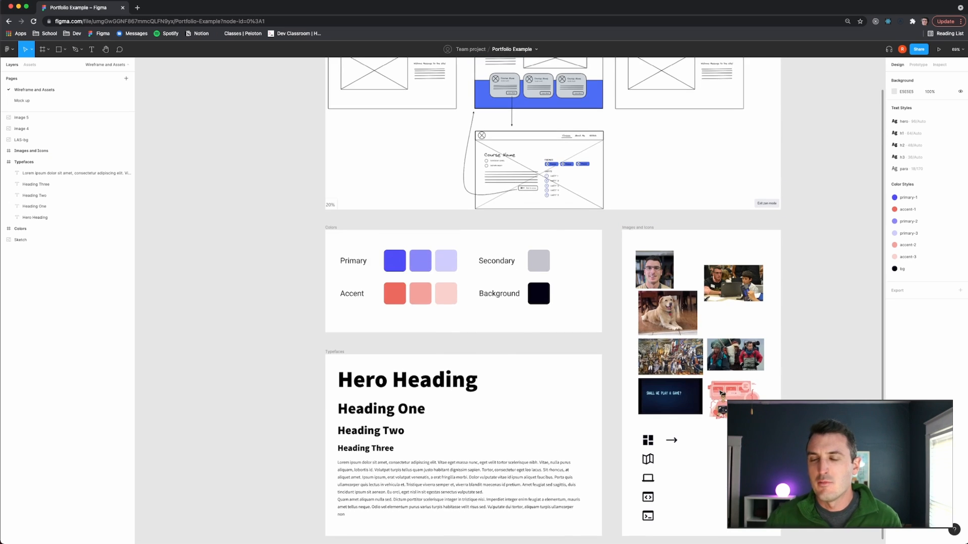
pyautogui.scroll(1, 762, 394)
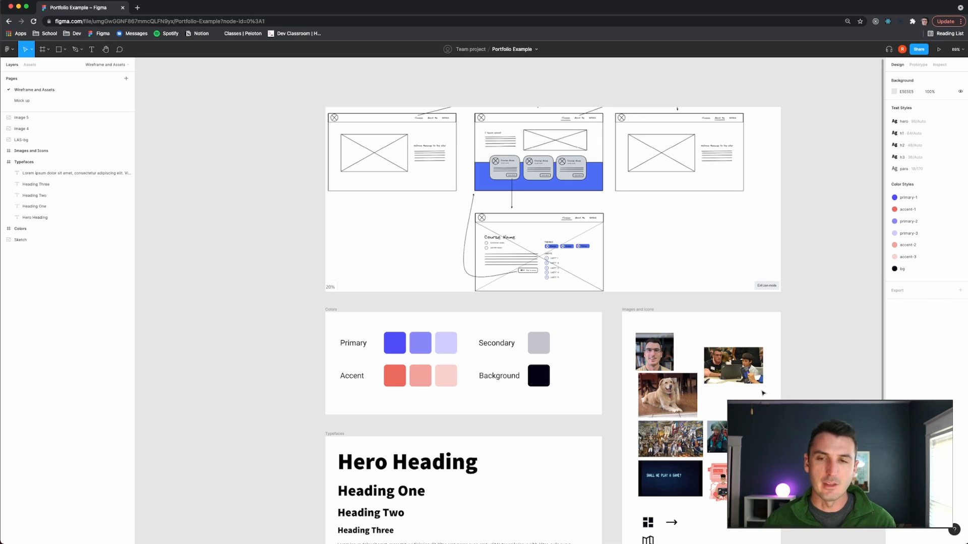
pyautogui.hscroll(1, 763, 393)
pyautogui.scroll(-4, 763, 388)
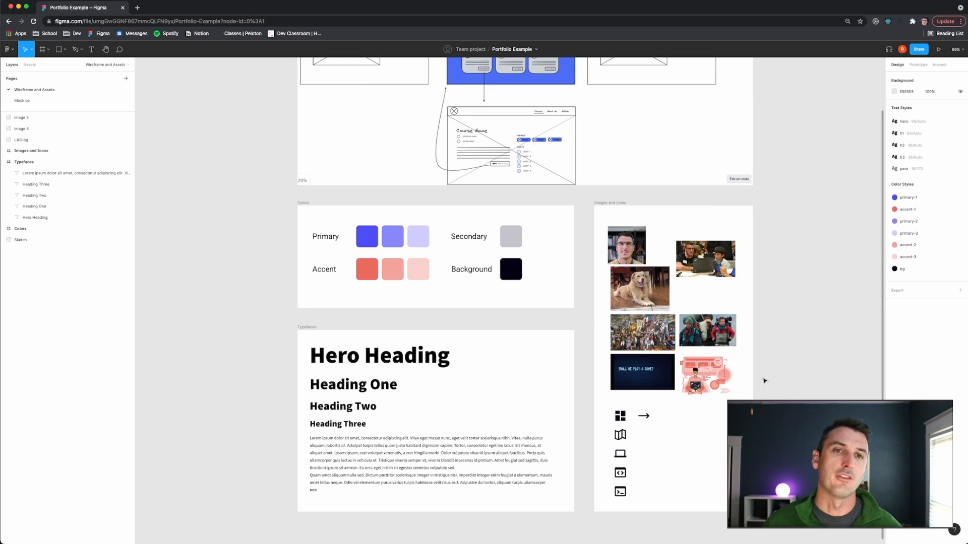
pyautogui.scroll(3, 566, 195)
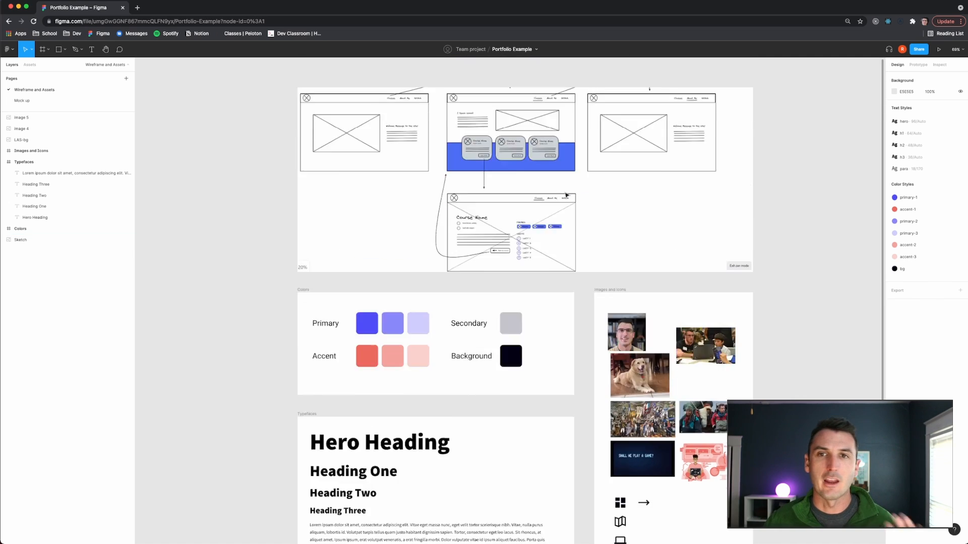
# - On the Mock up page, add a 1440×1024 Desktop preset frame and name it Landing
pyautogui.click(22, 101)
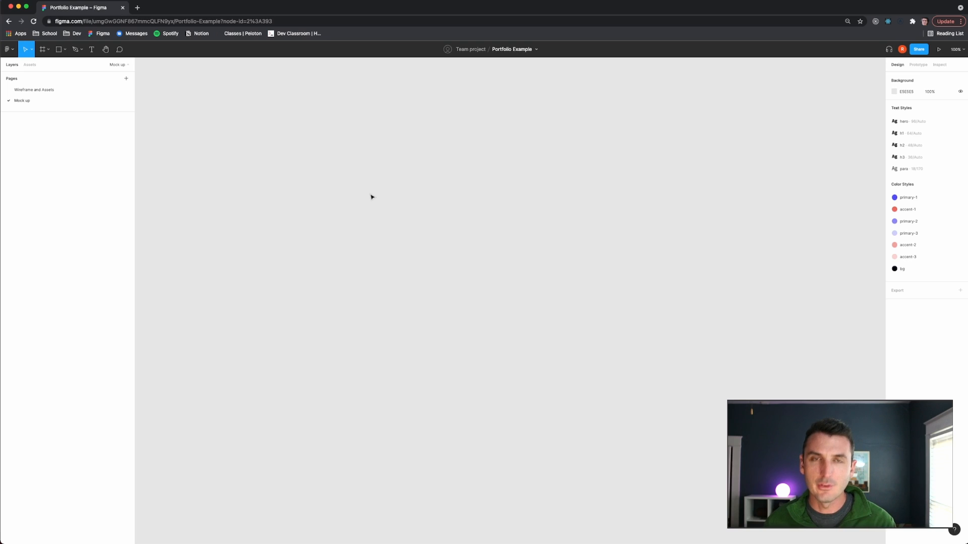
pyautogui.press('f')
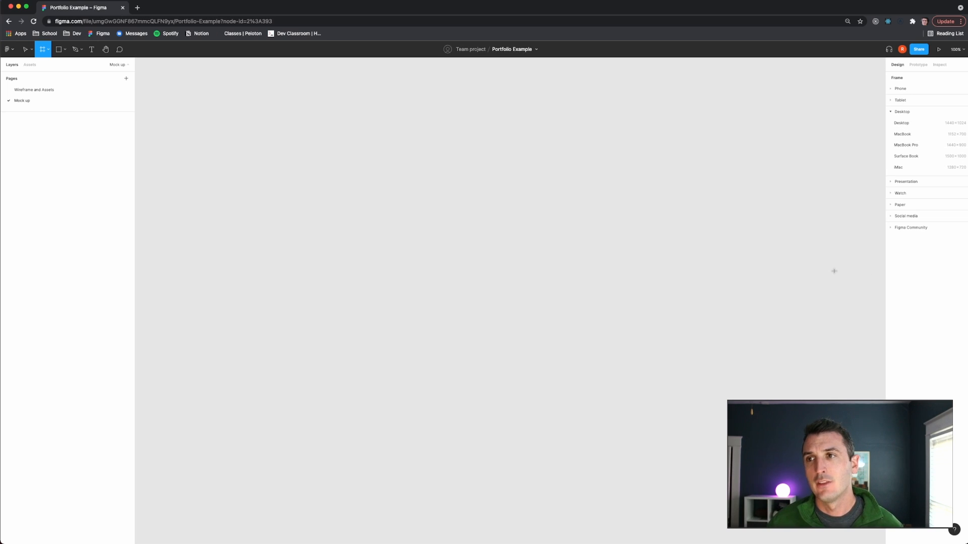
pyautogui.click(906, 124)
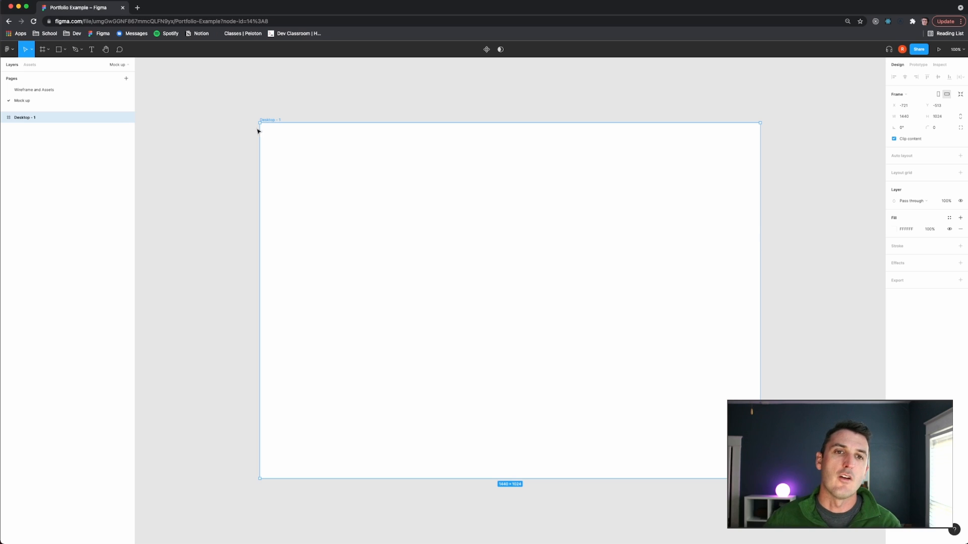
pyautogui.doubleClick(25, 119)
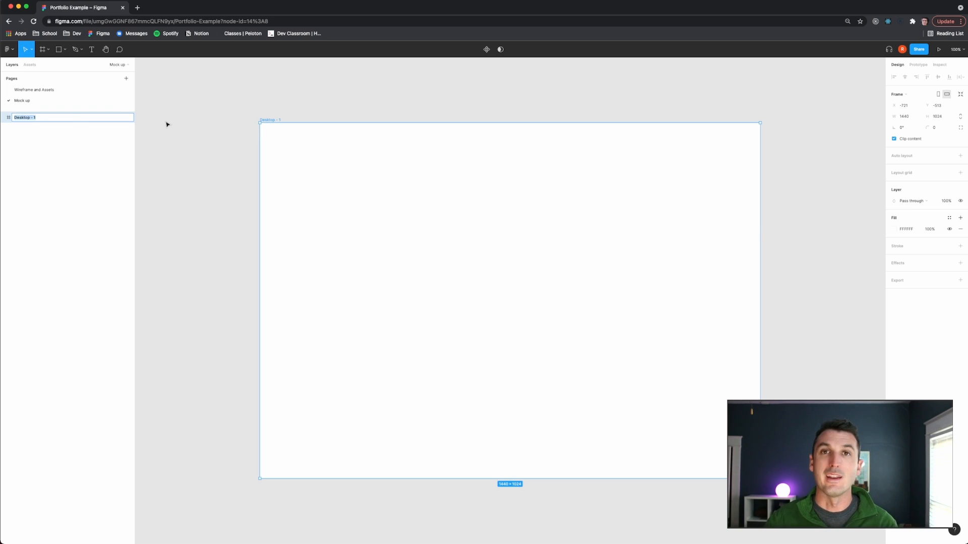
pyautogui.write('Landing')
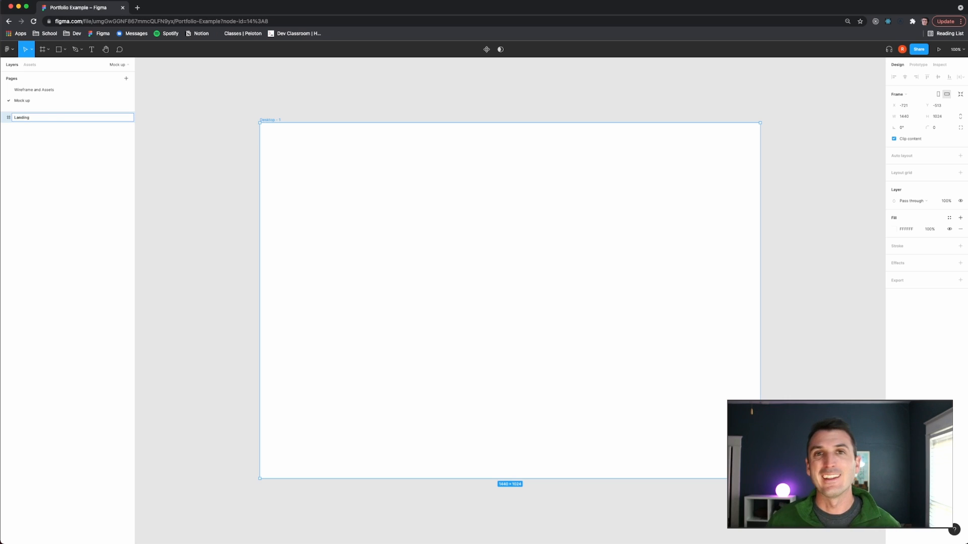
pyautogui.press('Return')
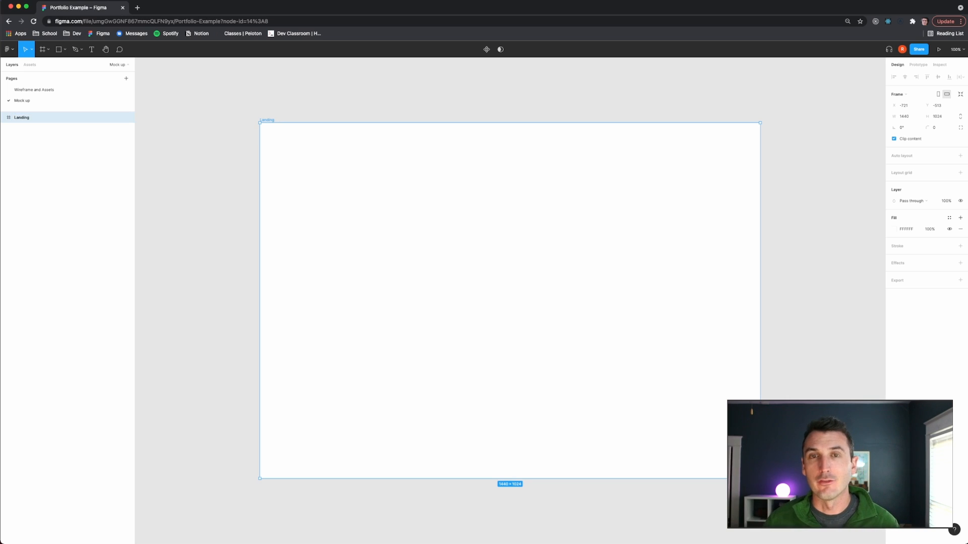
# - Add a second 1440×1024 Desktop frame to the right of Landing, align their top edges, and name it Classes
pyautogui.scroll(-5, 277, 182)
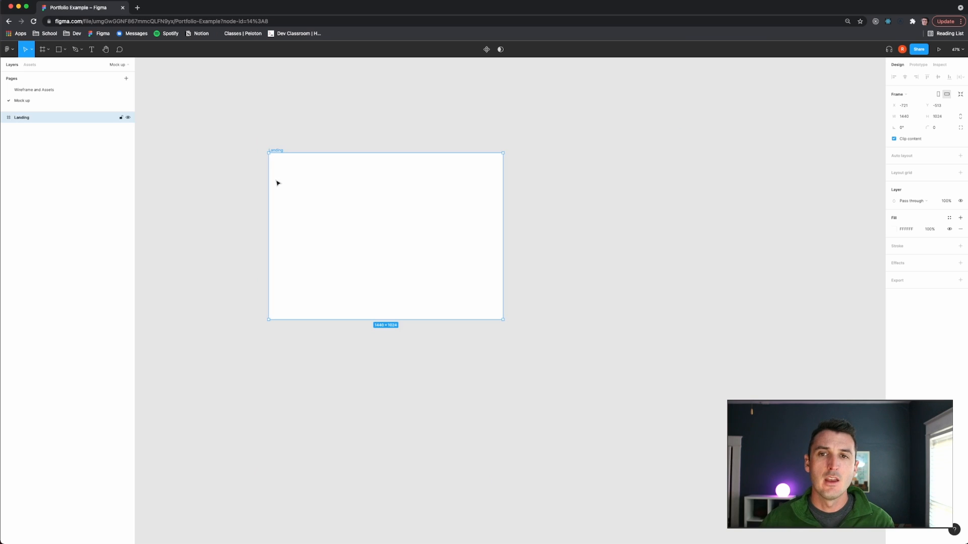
pyautogui.hscroll(3, 277, 182)
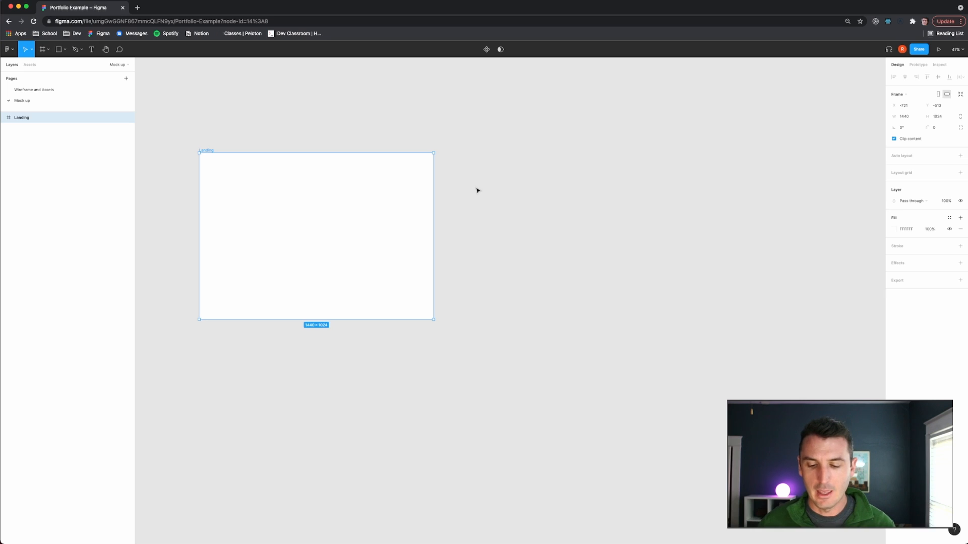
pyautogui.press('f')
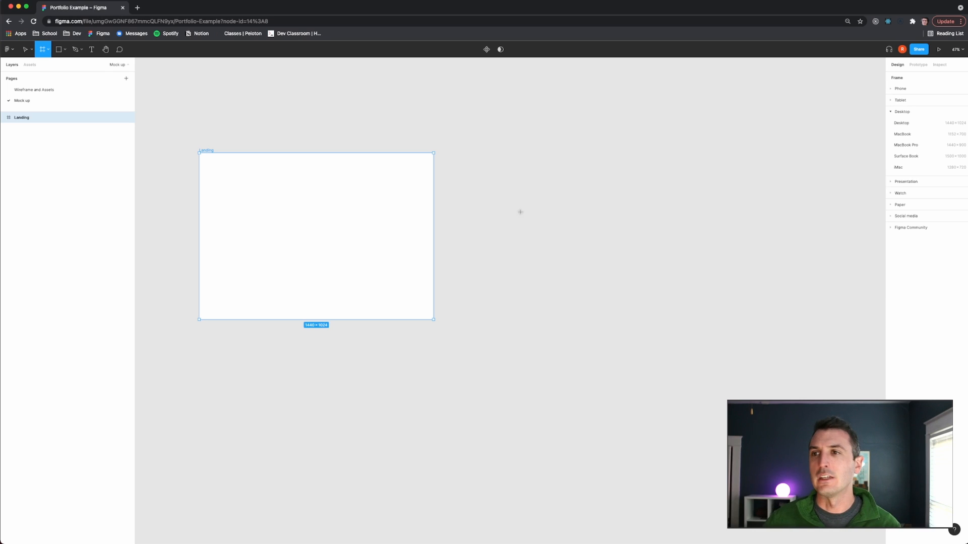
pyautogui.click(901, 123)
pyautogui.moveTo(562, 313); pyautogui.dragTo(568, 265)
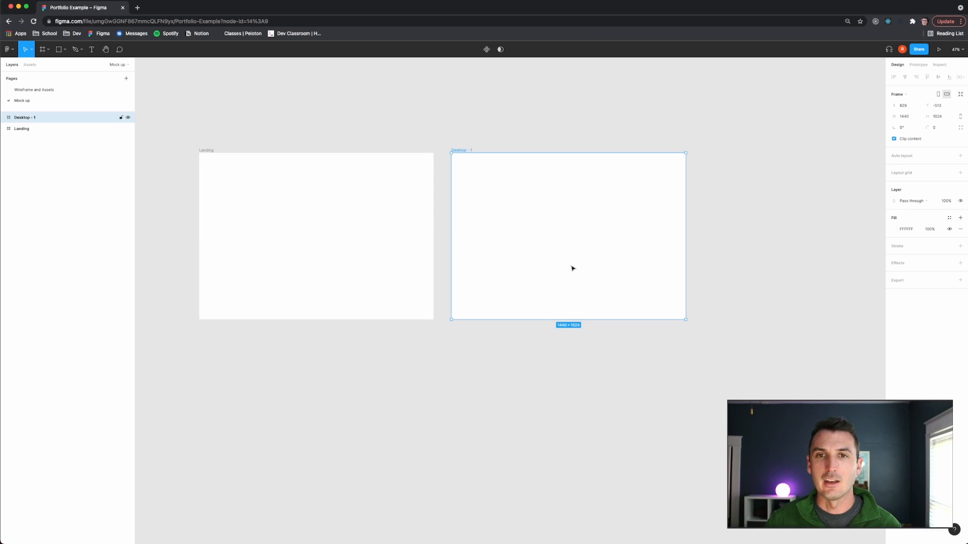
pyautogui.doubleClick(23, 119)
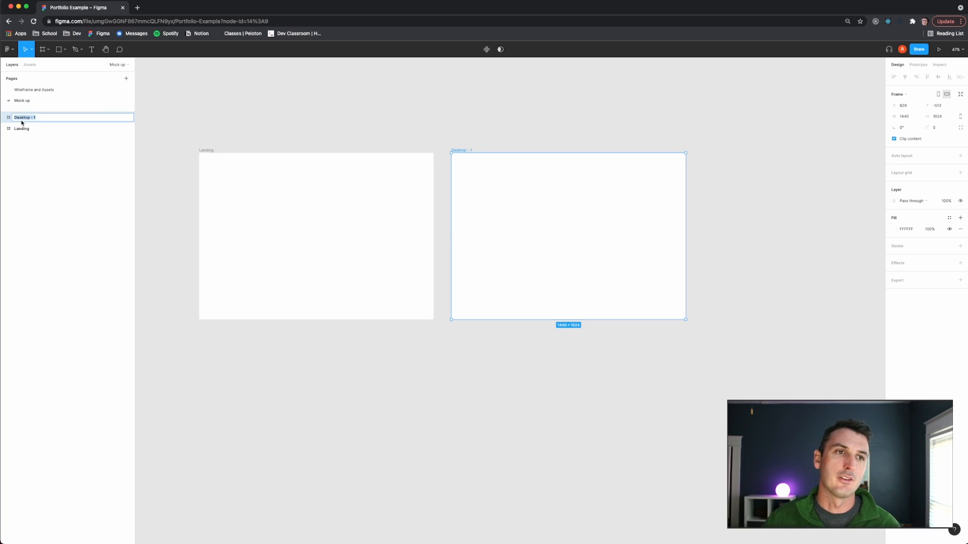
pyautogui.write('c')
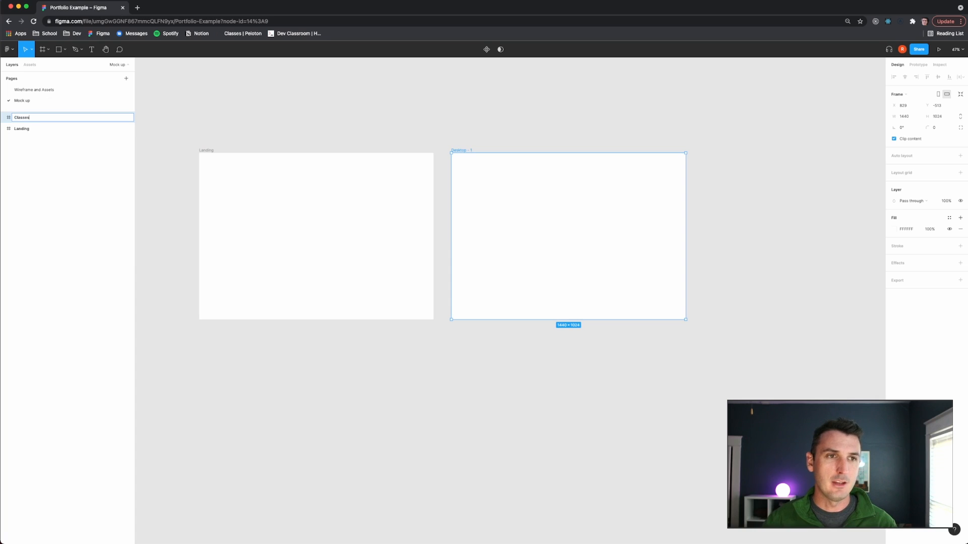
pyautogui.click(321, 111)
# - Add a third 1440×1024 Desktop frame to the right of Classes, align their top edges, and name it About Me
pyautogui.press('f')
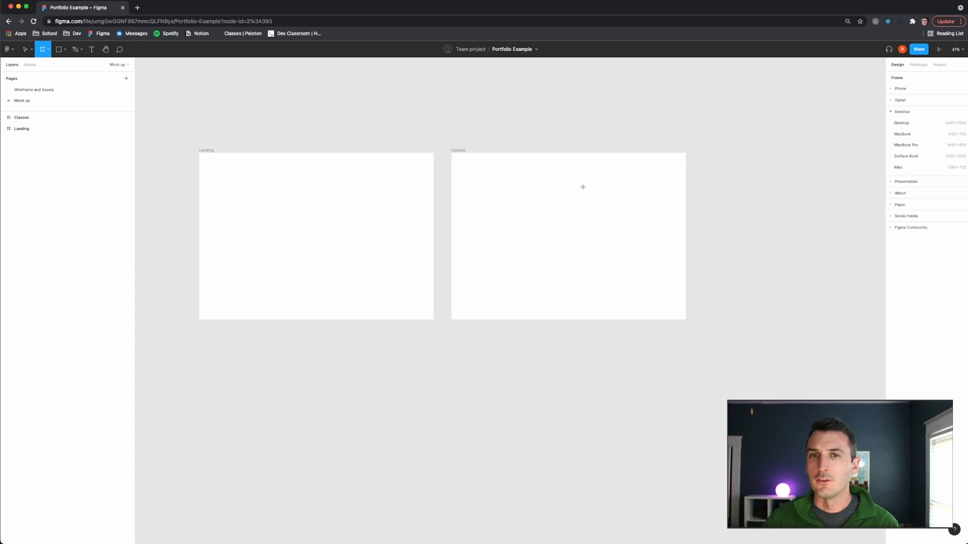
pyautogui.hscroll(3, 582, 187)
pyautogui.click(896, 123)
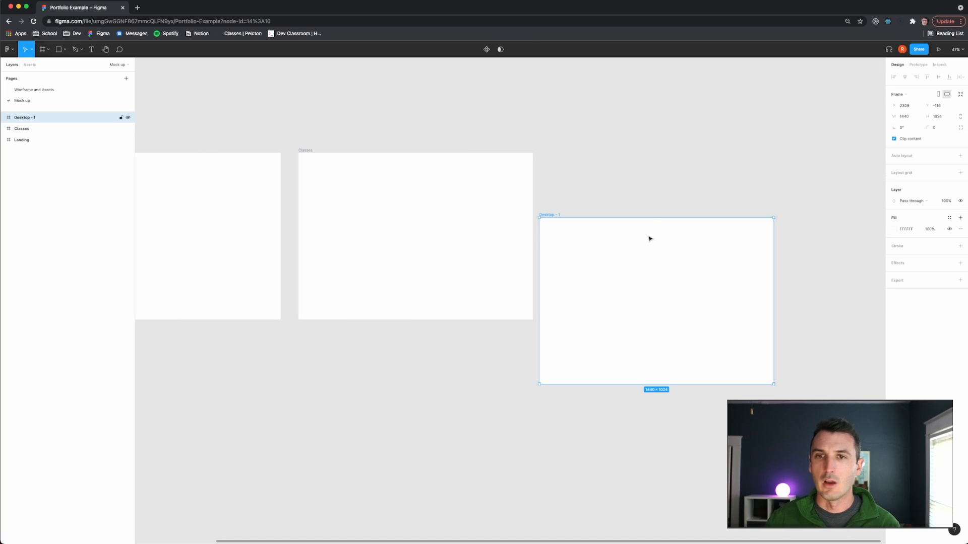
pyautogui.moveTo(641, 298); pyautogui.dragTo(647, 247)
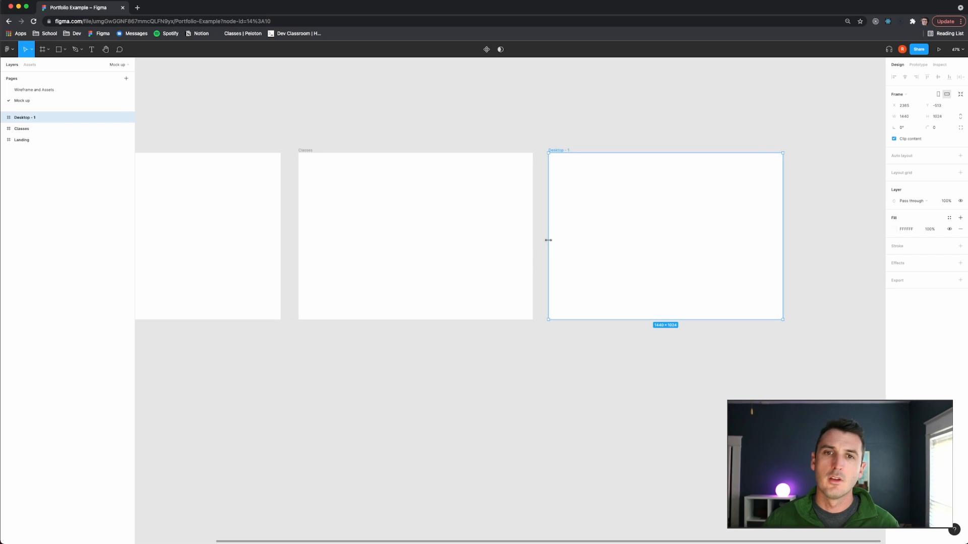
pyautogui.hscroll(1, 403, 212)
pyautogui.doubleClick(34, 119)
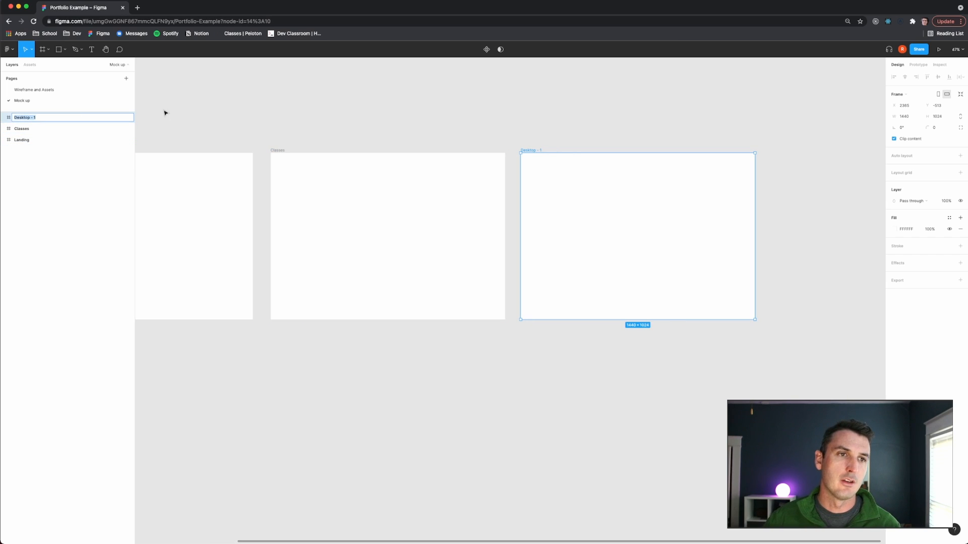
pyautogui.write('About Me')
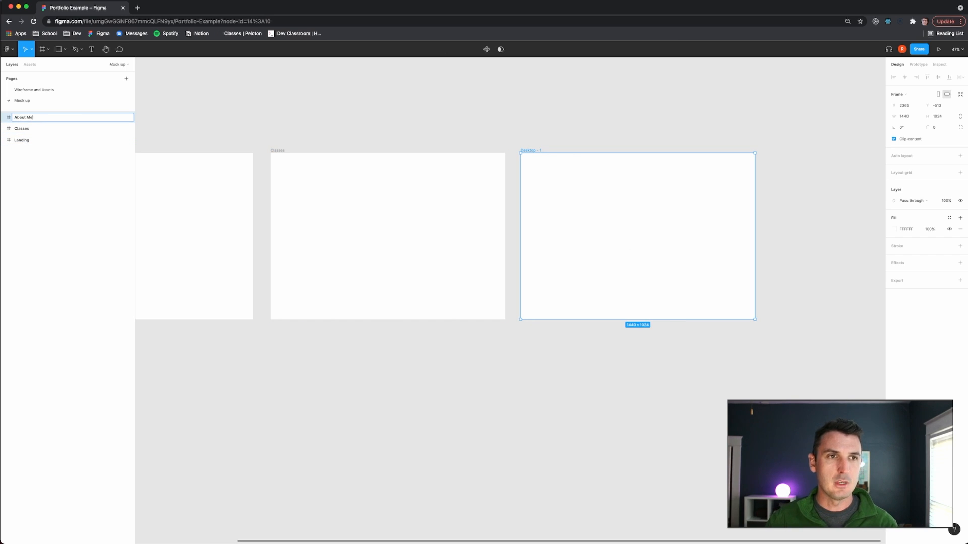
pyautogui.press('Return')
# - Duplicate the Classes frame and place the copy directly below the original, with their left edges aligned
pyautogui.hscroll(-3, 504, 348)
pyautogui.hscroll(2, 514, 357)
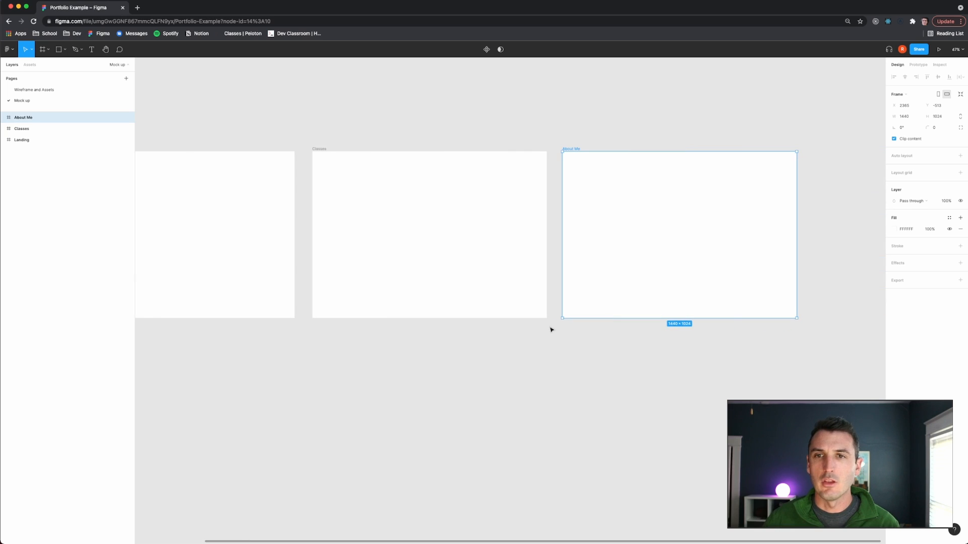
pyautogui.click(473, 272)
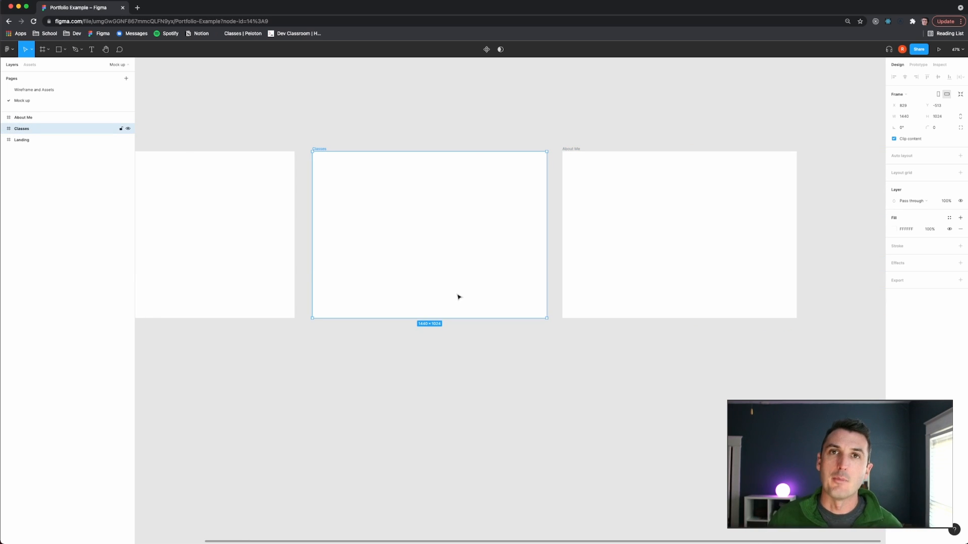
pyautogui.scroll(-2, 433, 256)
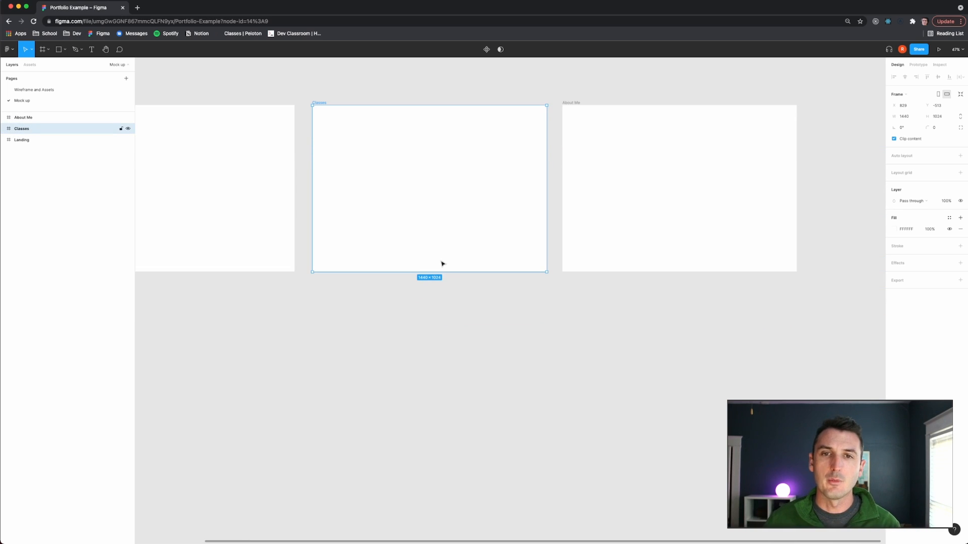
pyautogui.scroll(-1, 442, 266)
pyautogui.scroll(-2, 448, 272)
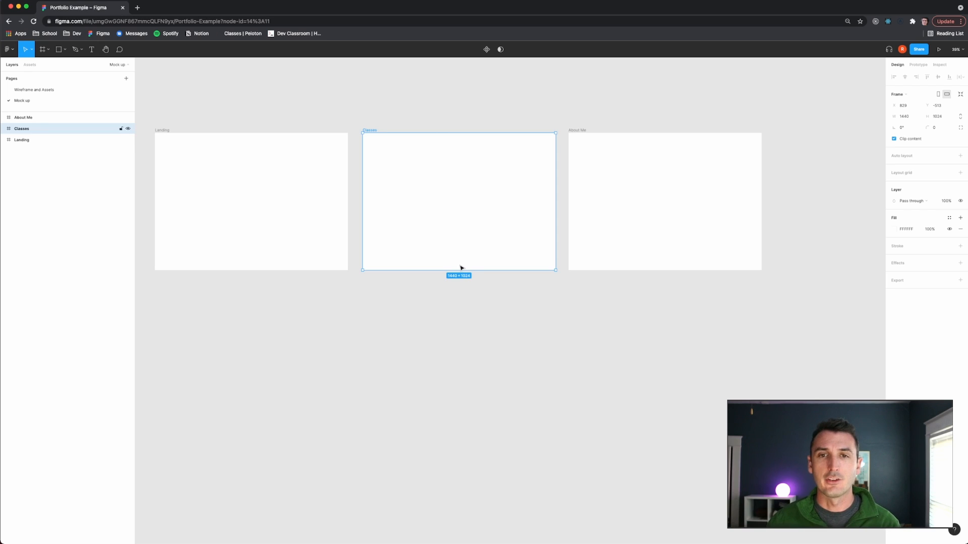
pyautogui.hotkey('ctrl', 'v')
pyautogui.moveTo(773, 209); pyautogui.dragTo(410, 352)
# - Paste two more copies of the Classes frame and stack them below the first copy in the same column
pyautogui.scroll(-3, 427, 268)
pyautogui.hotkey('ctrl', 'v')
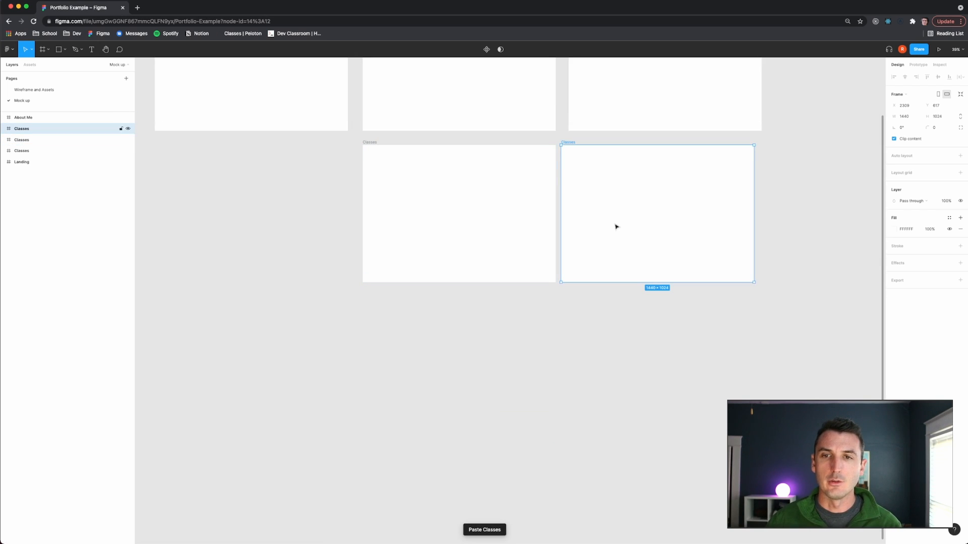
pyautogui.moveTo(615, 227); pyautogui.dragTo(422, 370)
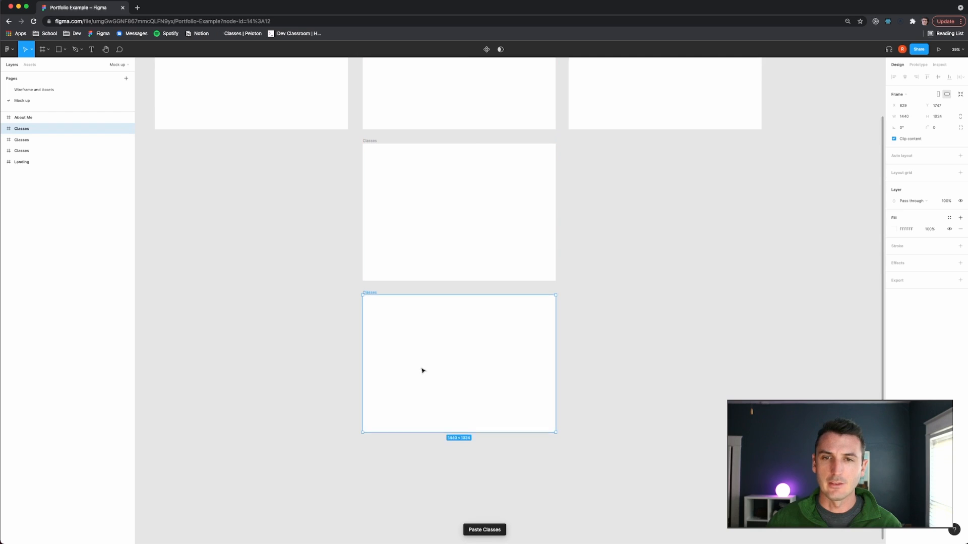
pyautogui.scroll(-5, 422, 371)
pyautogui.hotkey('ctrl', 'v')
pyautogui.moveTo(602, 208); pyautogui.dragTo(402, 359)
pyautogui.scroll(3, 438, 395)
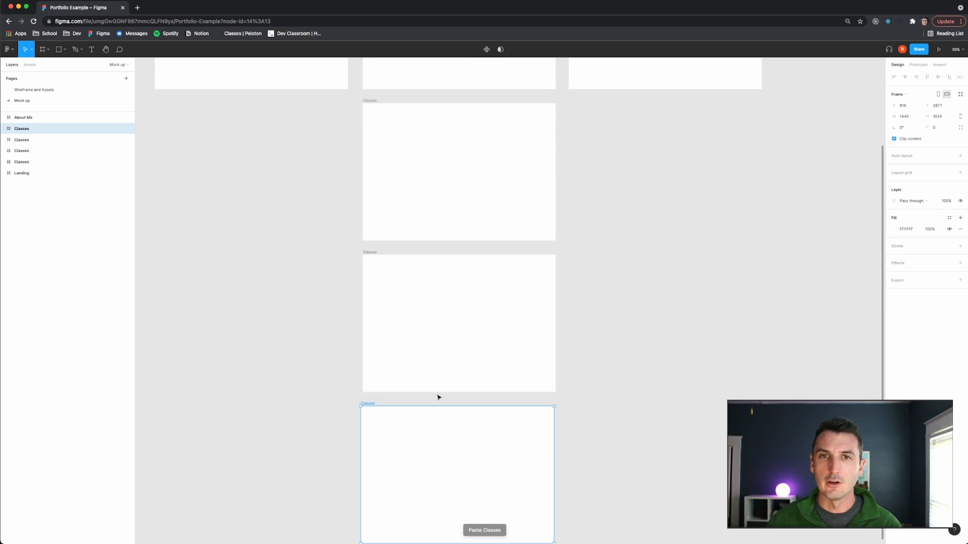
# - Rename the frame directly beneath the original Classes frame as Class-1
pyautogui.scroll(5, 449, 458)
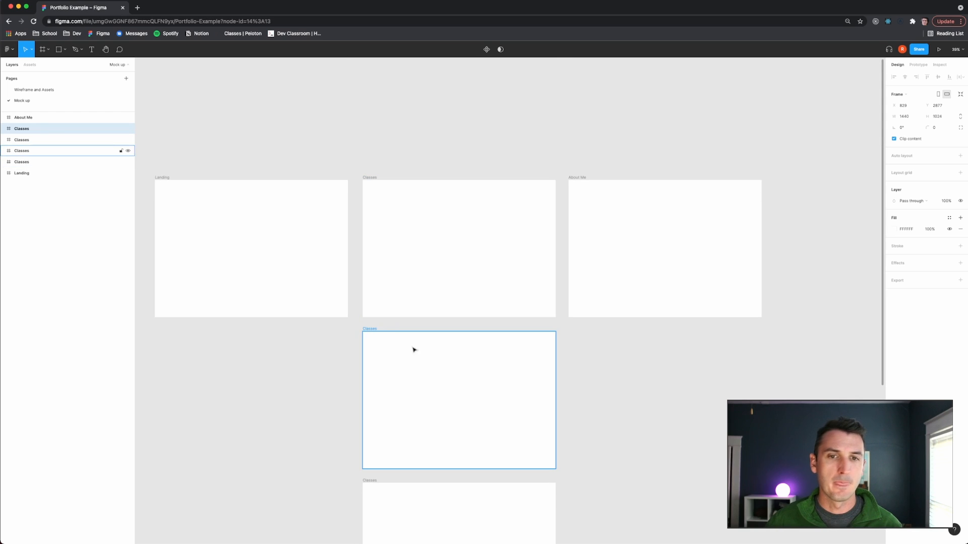
pyautogui.click(382, 330)
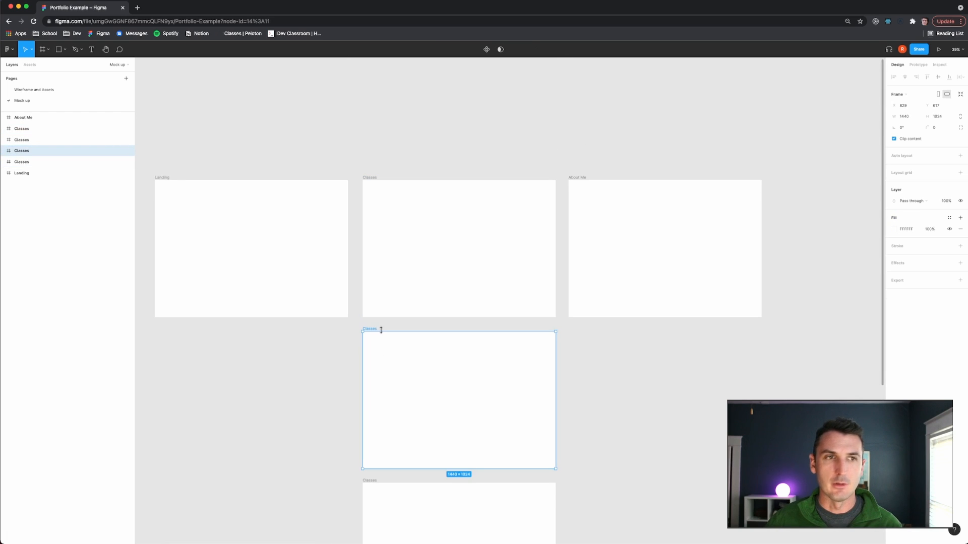
pyautogui.doubleClick(23, 151)
pyautogui.write('Class')
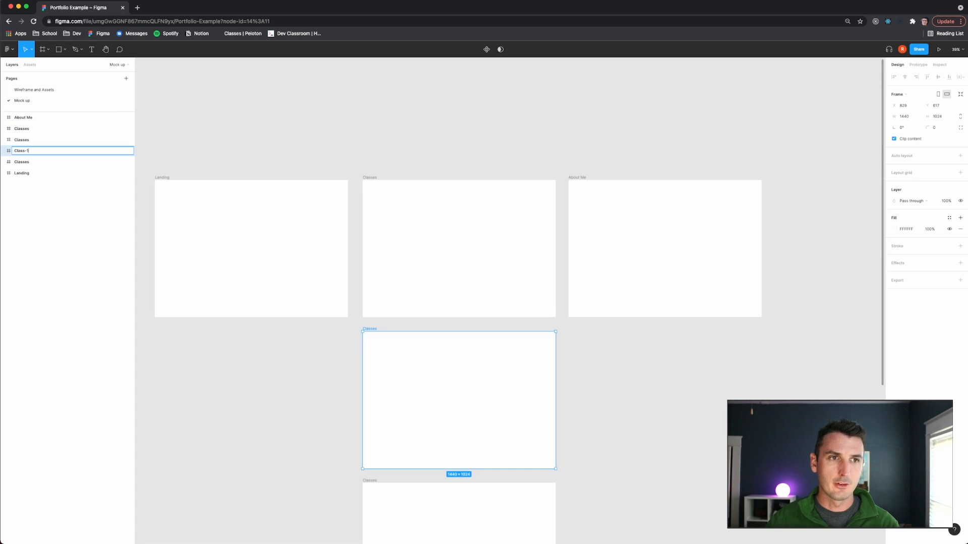
pyautogui.press('Return')
# - Rename the frame below Class-1 as Class-2
pyautogui.scroll(-2, 402, 393)
pyautogui.click(377, 384)
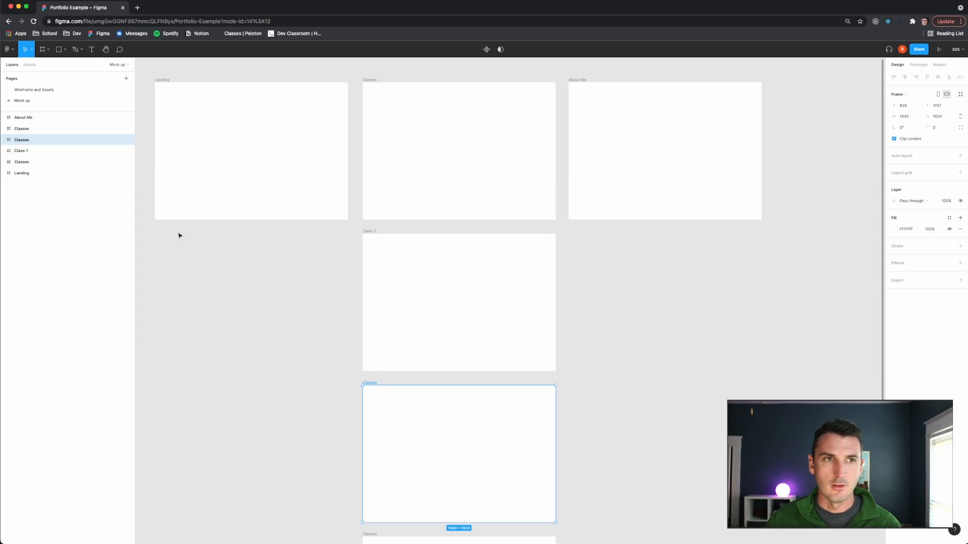
pyautogui.doubleClick(20, 140)
pyautogui.write('Clas')
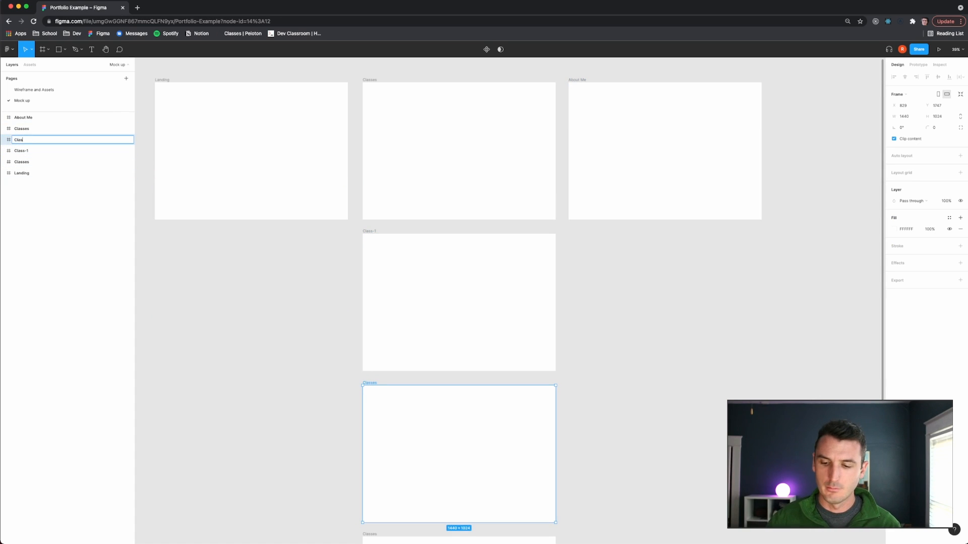
pyautogui.write('s-2')
pyautogui.press('Return')
# - Rename the lowest frame in the Classes column as Class-3
pyautogui.scroll(-4, 324, 290)
pyautogui.click(374, 352)
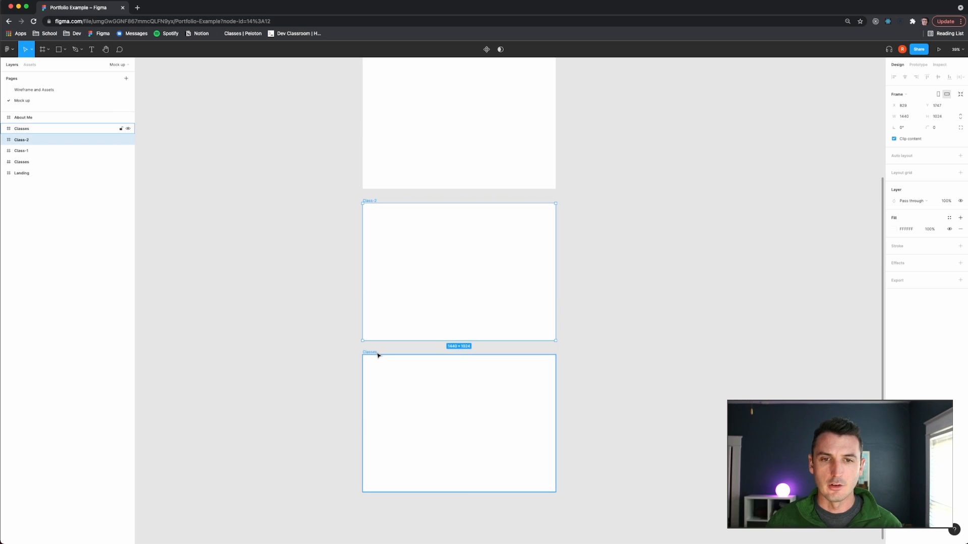
pyautogui.doubleClick(38, 128)
pyautogui.write('C')
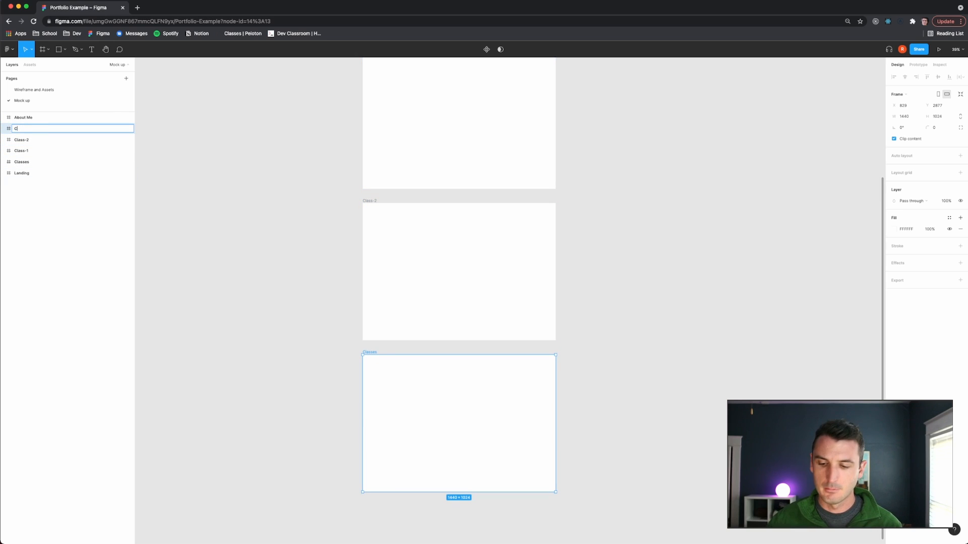
pyautogui.write('lass-3')
pyautogui.press('Return')
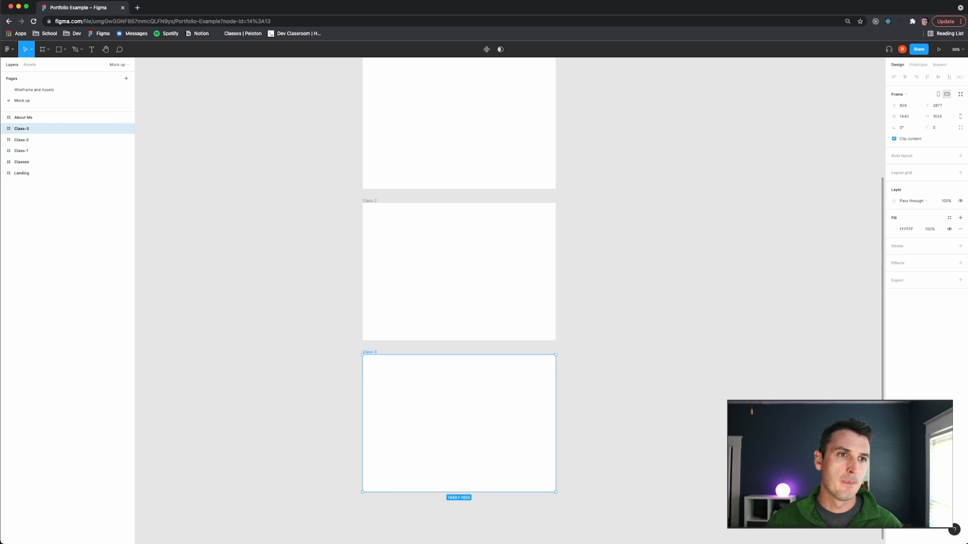
# - Reorder the frame layers from first to last as Landing, Classes, Class-1, Class-2, Class-3, About Me
pyautogui.moveTo(37, 161); pyautogui.dragTo(28, 180)
pyautogui.scroll(4, 231, 200)
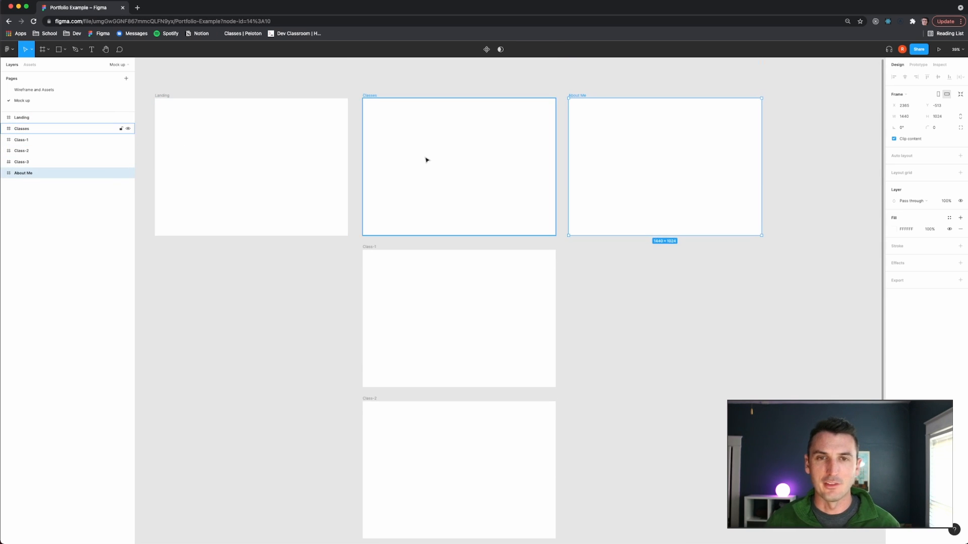
# - Review the arrangement of the six page frames on the Mock up page, leaving nothing selected
pyautogui.scroll(-5, 443, 211)
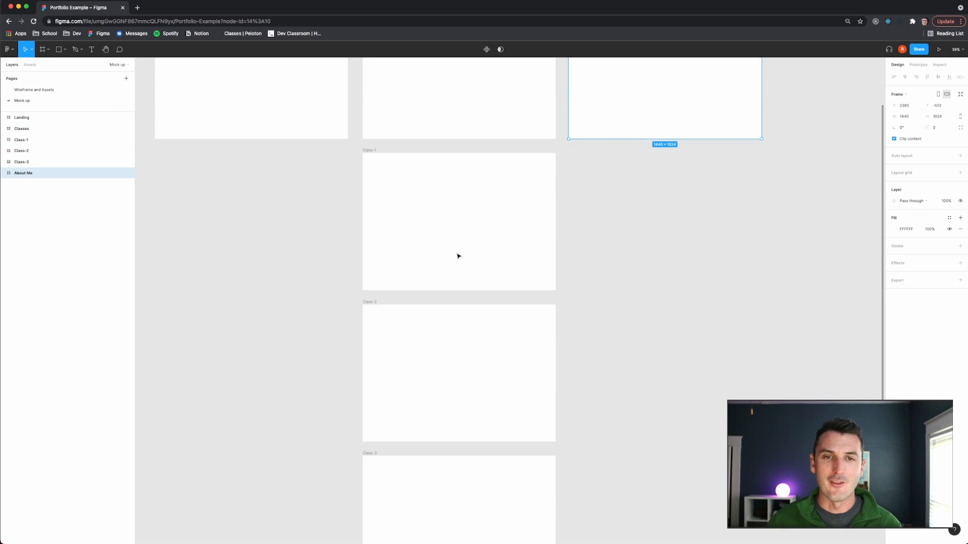
pyautogui.scroll(5, 456, 244)
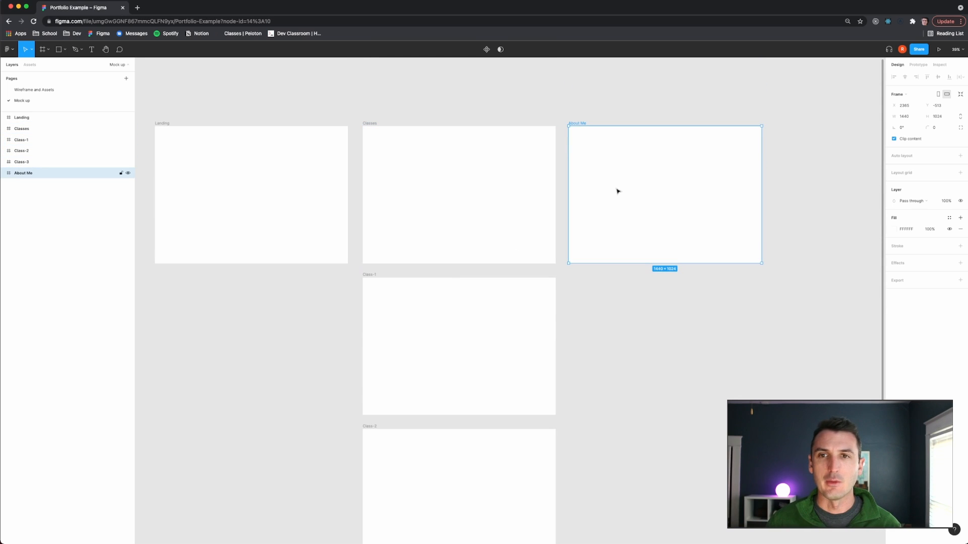
pyautogui.scroll(1, 696, 338)
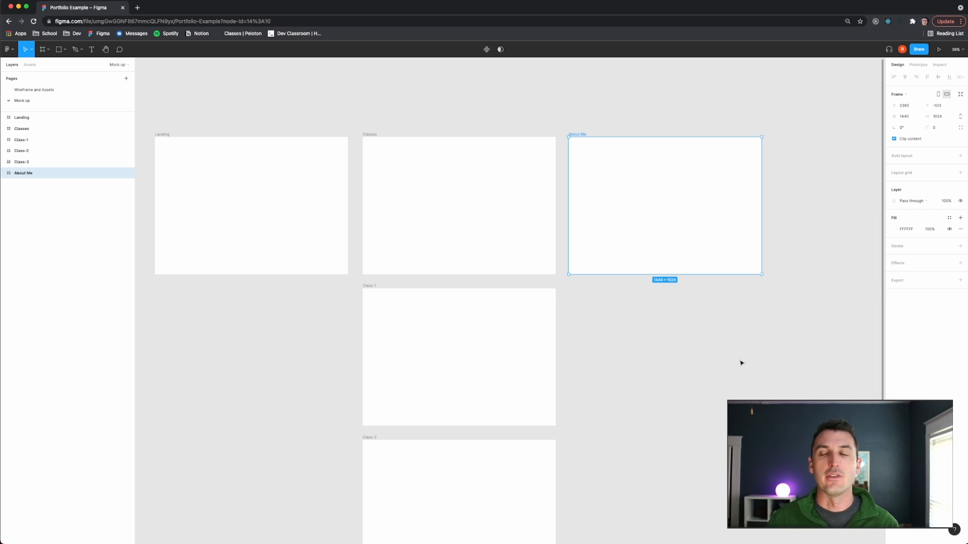
pyautogui.scroll(-2, 741, 358)
pyautogui.scroll(-5, 741, 357)
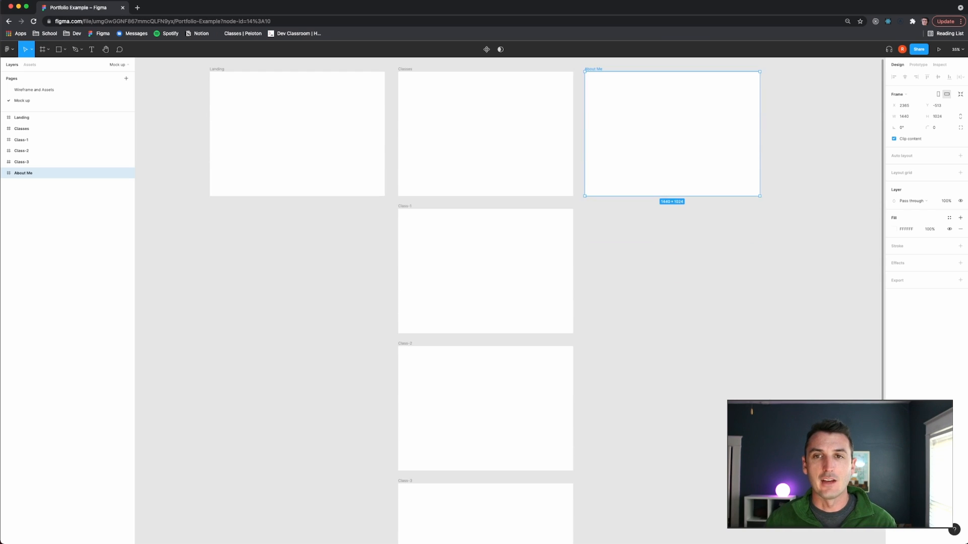
pyautogui.scroll(1, 766, 393)
pyautogui.scroll(-2, 766, 393)
pyautogui.scroll(-2, 766, 393)
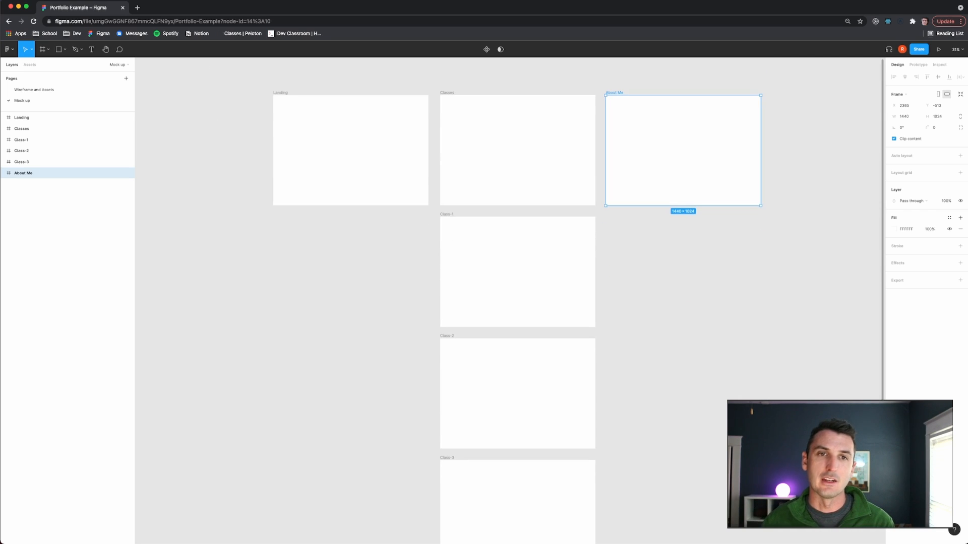
pyautogui.hscroll(2, 766, 400)
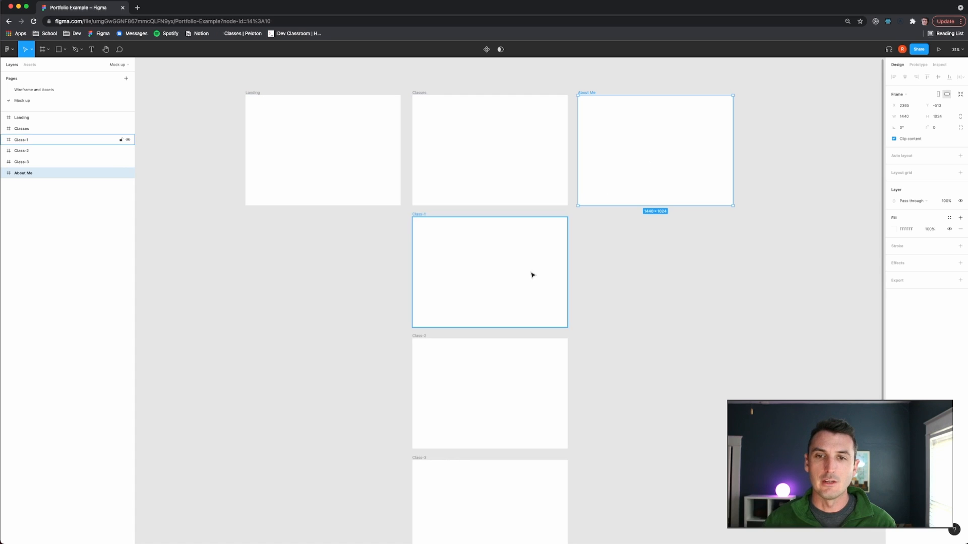
pyautogui.click(639, 428)
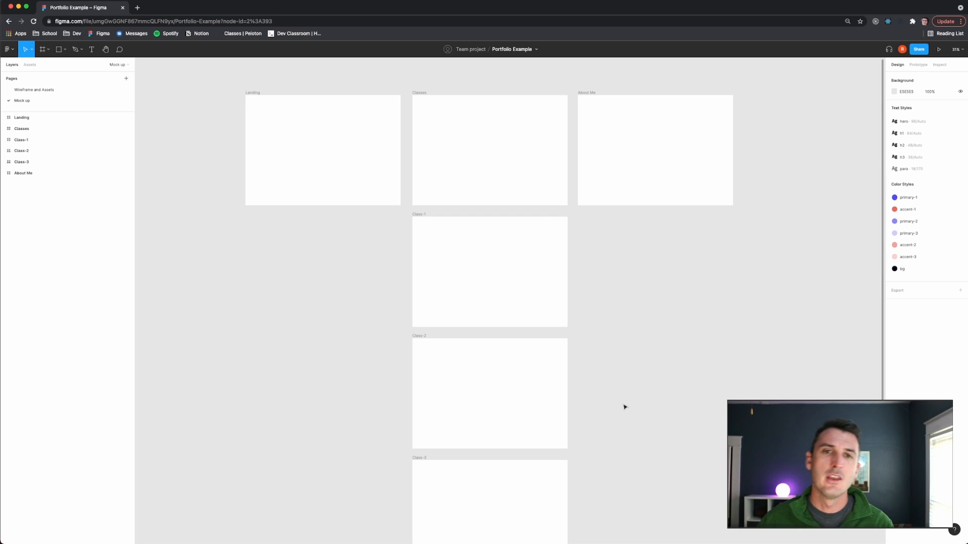
# - Look closely at the empty Landing frame and compare it with the landing page sketch on the Wireframe and Assets page
pyautogui.click(272, 138)
pyautogui.scroll(5, 296, 155)
pyautogui.scroll(-5, 296, 154)
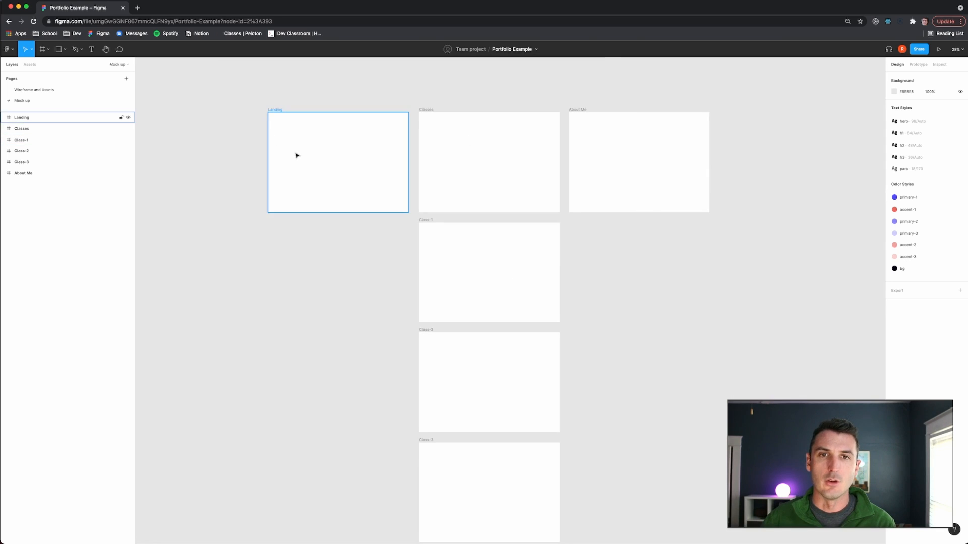
pyautogui.scroll(4, 296, 153)
pyautogui.scroll(2, 382, 232)
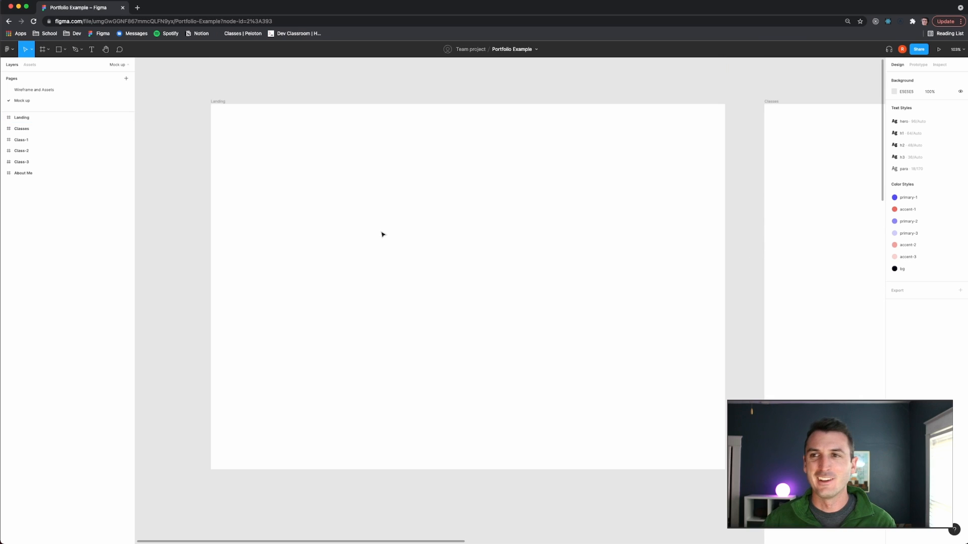
pyautogui.scroll(-1, 382, 232)
pyautogui.hscroll(-1, 373, 233)
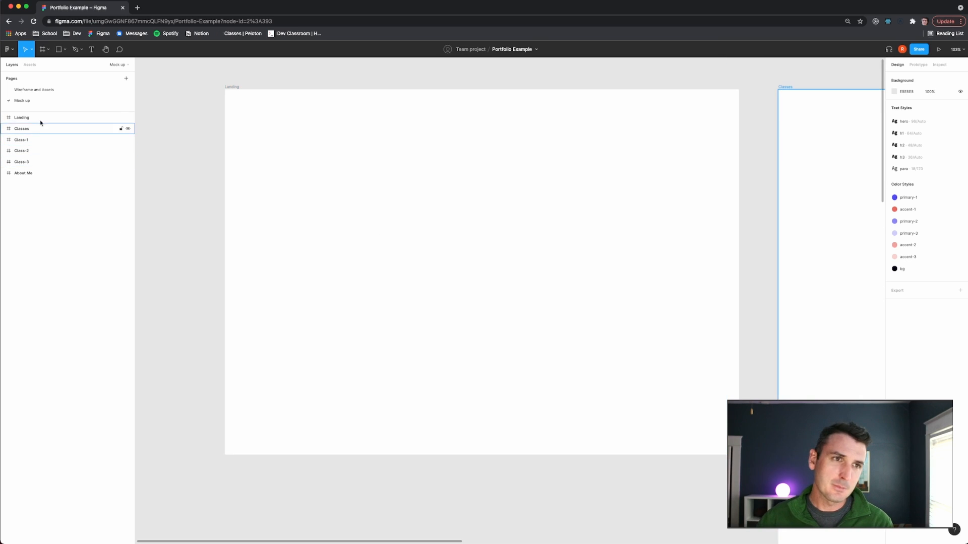
pyautogui.click(39, 90)
pyautogui.scroll(6, 350, 190)
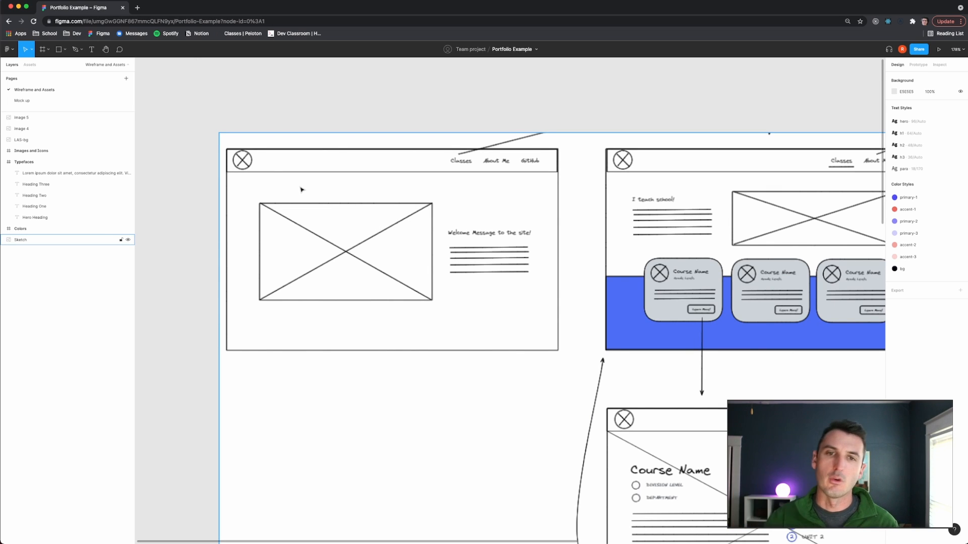
pyautogui.press('Escape')
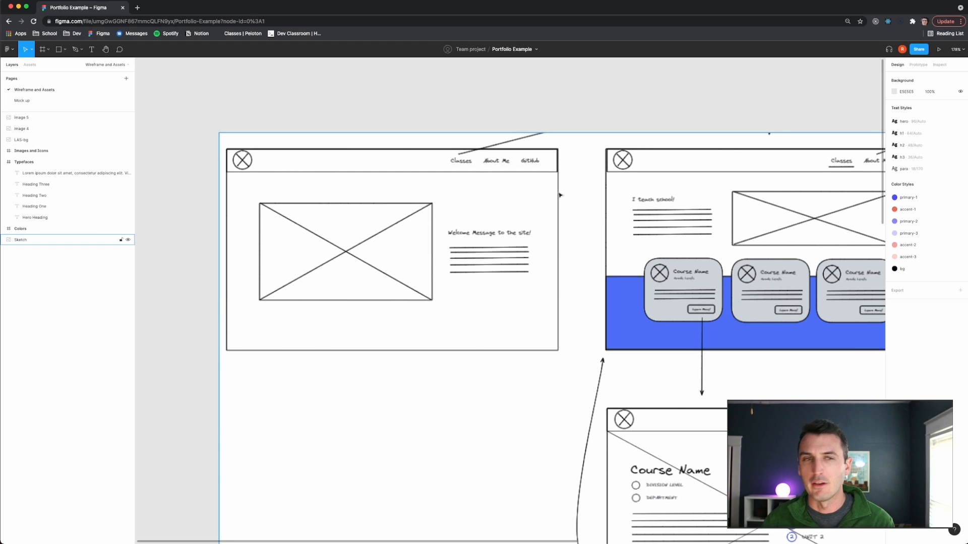
# - On the Mock up page, draw a header rectangle 1440 wide and about 110 high across the top of the Landing frame
pyautogui.click(23, 101)
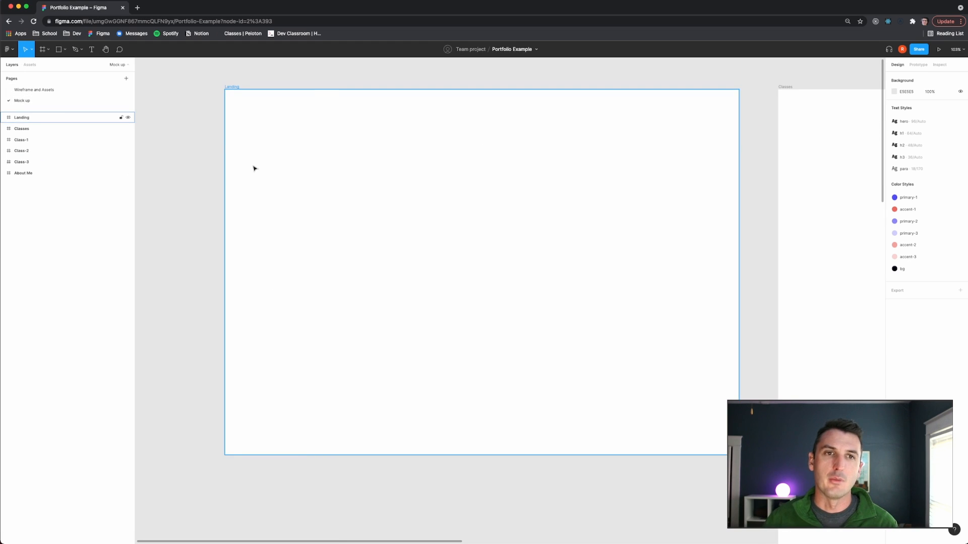
pyautogui.press('r')
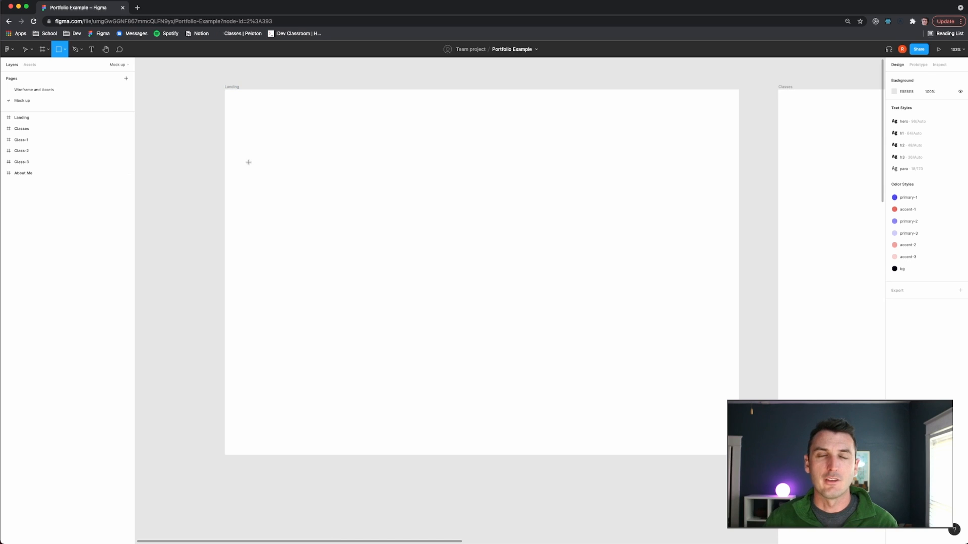
pyautogui.moveTo(224, 89)
pyautogui.mouseDown()
pyautogui.moveTo(232, 105)
pyautogui.moveTo(369, 149)
pyautogui.moveTo(622, 122)
pyautogui.moveTo(739, 130)
pyautogui.mouseUp()
pyautogui.scroll(-5, 760, 168)
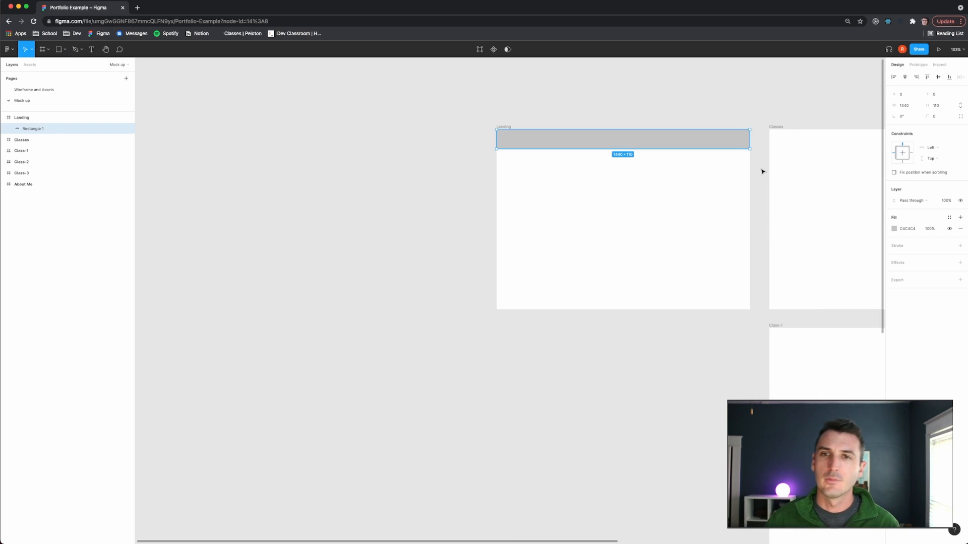
# - Move the header rectangle out of the Landing frame onto the empty canvas directly above it, keeping their sides aligned
pyautogui.hscroll(5, 564, 202)
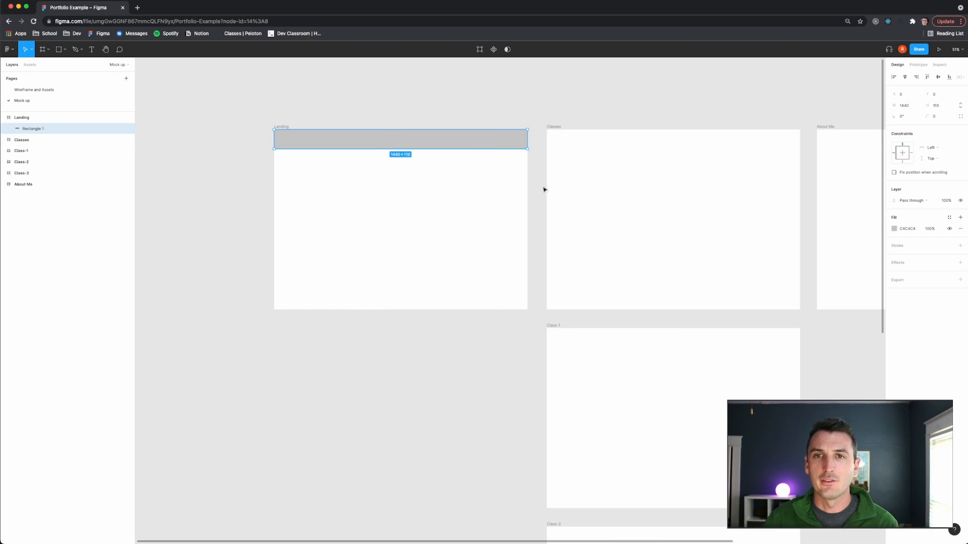
pyautogui.hscroll(1, 498, 180)
pyautogui.scroll(4, 512, 227)
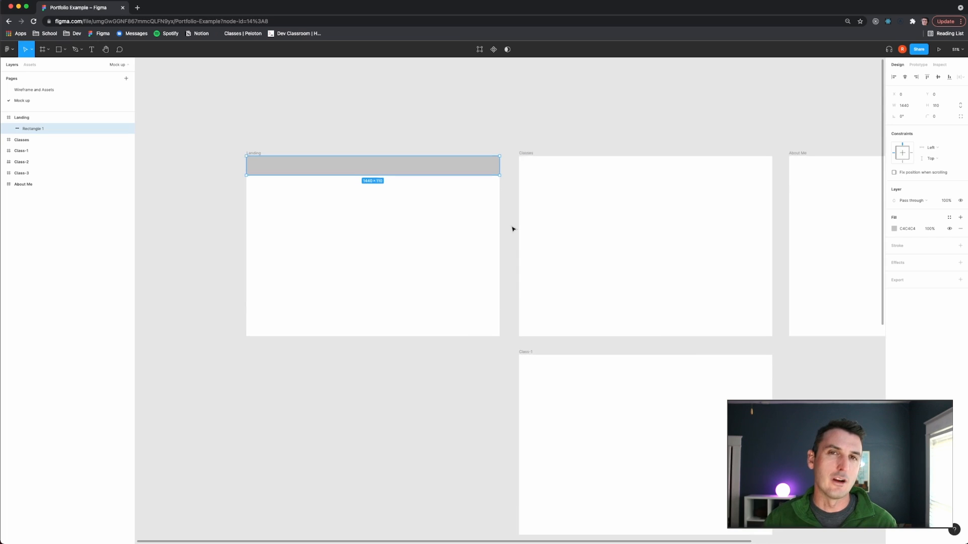
pyautogui.moveTo(429, 235); pyautogui.dragTo(429, 180)
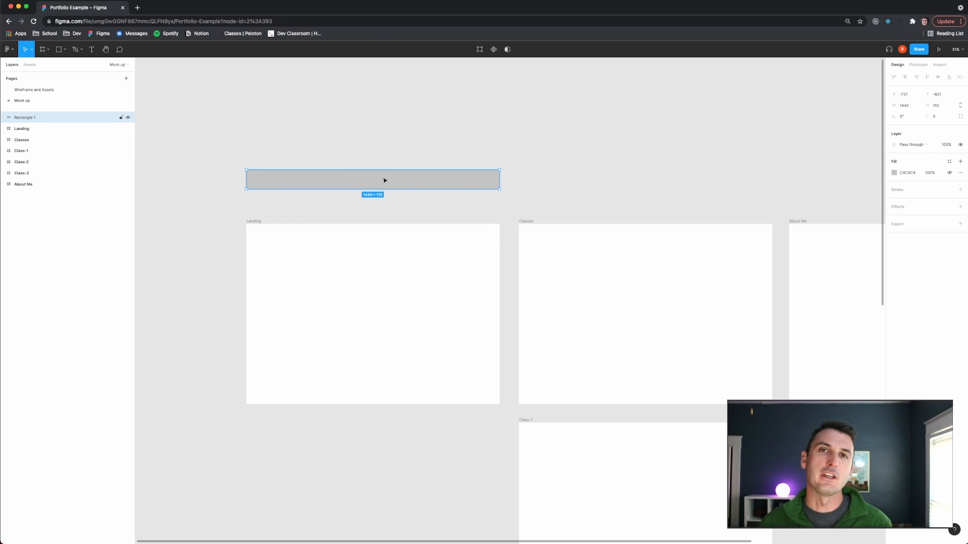
pyautogui.scroll(-5, 384, 181)
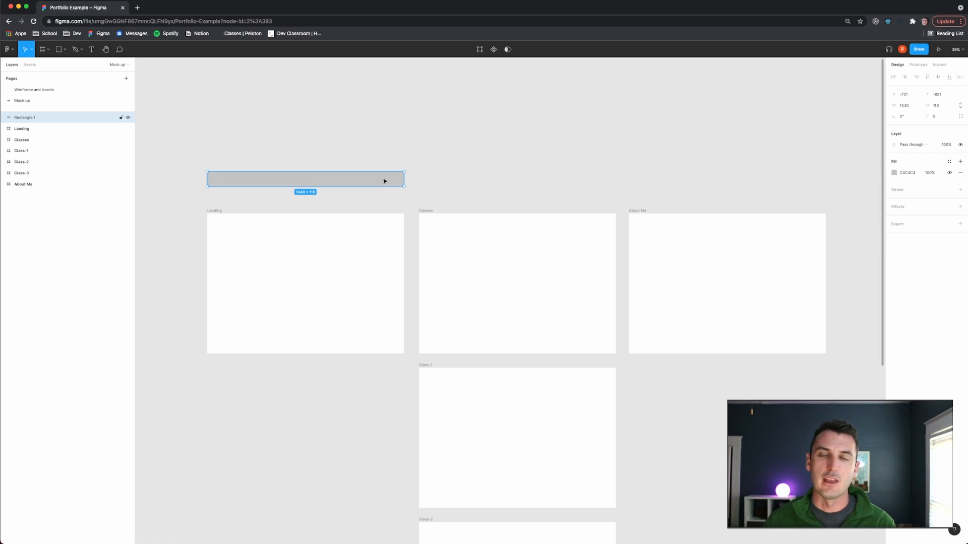
# - Compare with the landing page sketch on the Wireframe and Assets page, and fill the header rectangle on Mock up with the primary-1 color style
pyautogui.scroll(10, 331, 171)
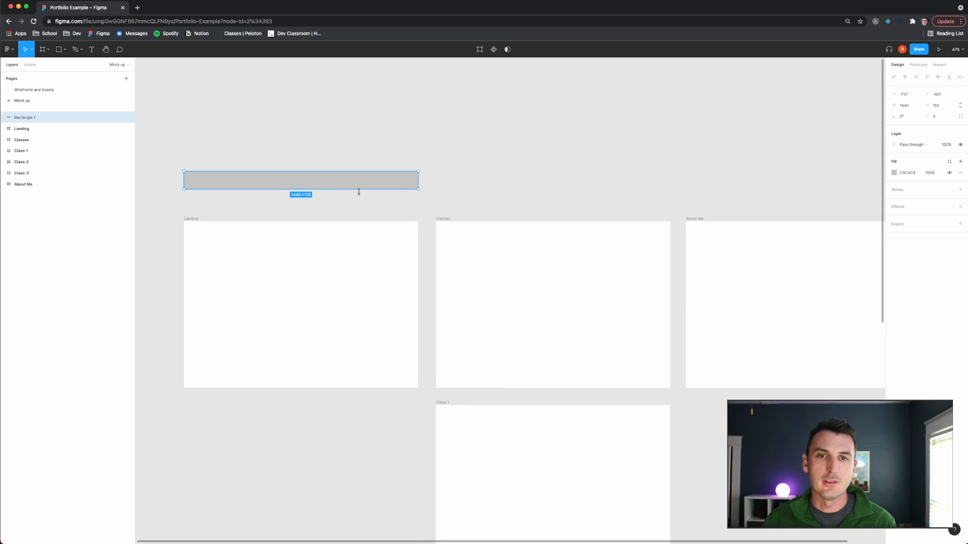
pyautogui.click(28, 90)
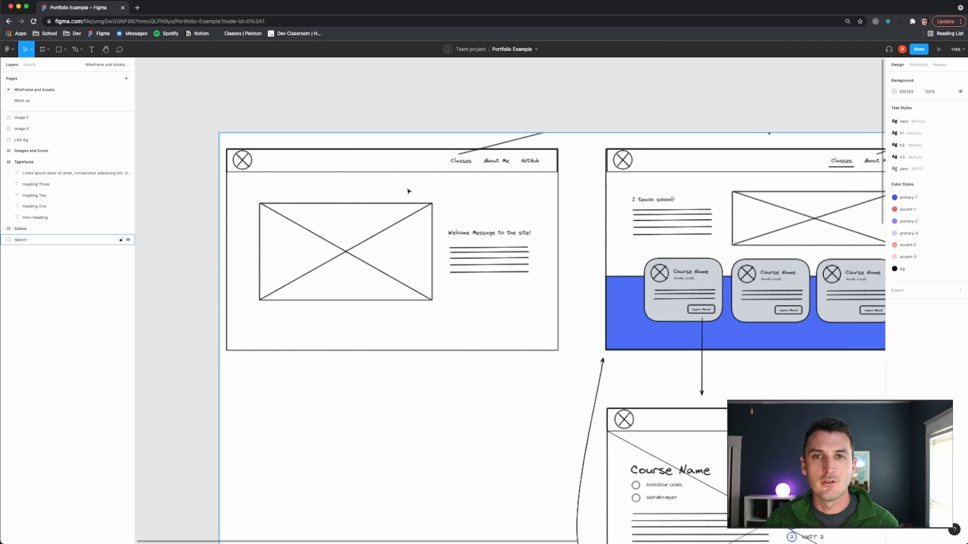
pyautogui.click(58, 103)
pyautogui.hscroll(5, 495, 216)
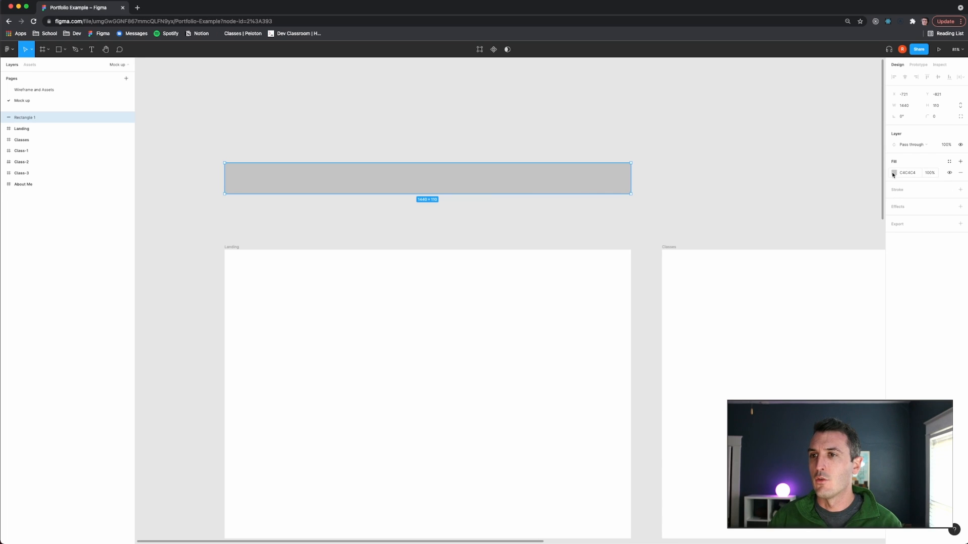
pyautogui.click(948, 163)
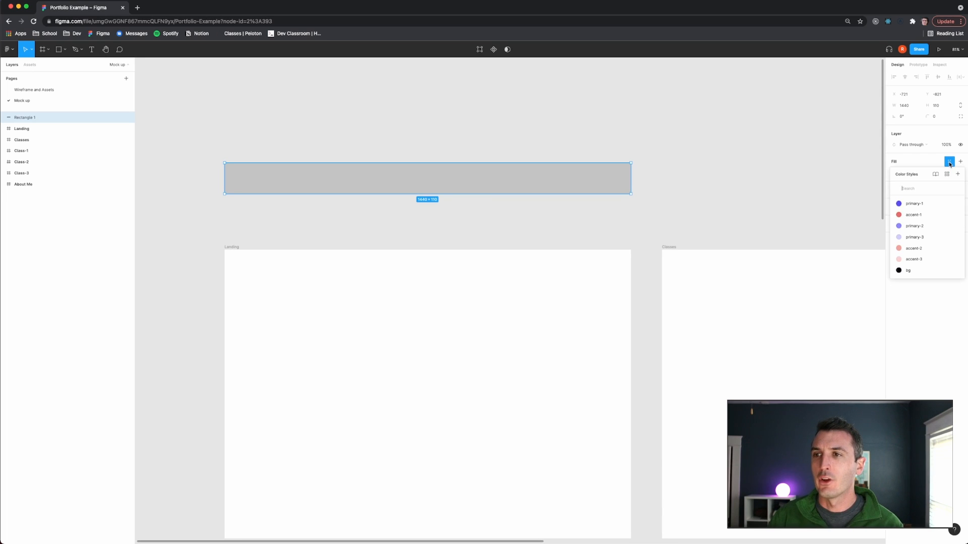
pyautogui.click(914, 204)
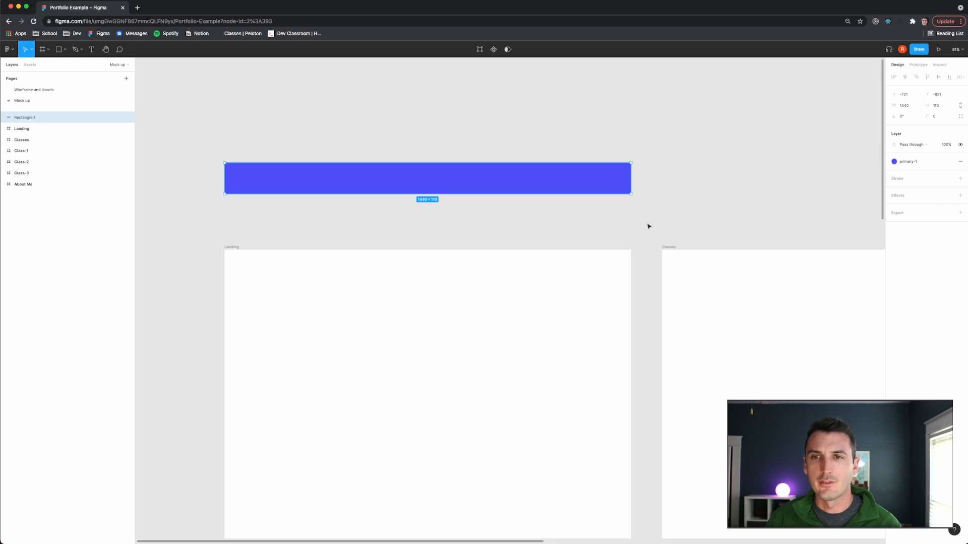
pyautogui.click(622, 222)
pyautogui.scroll(-2, 621, 223)
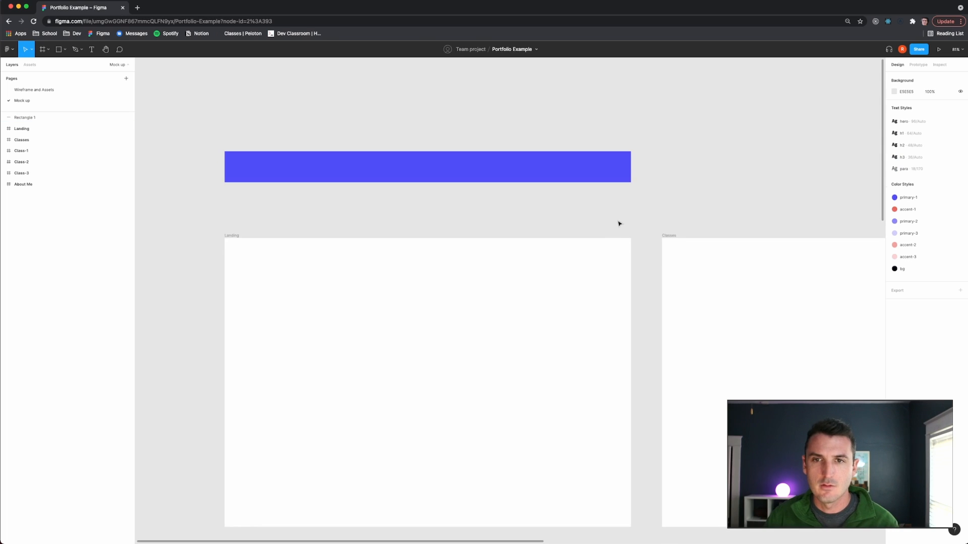
# - Fill the Landing frame with the bg color style
pyautogui.click(233, 223)
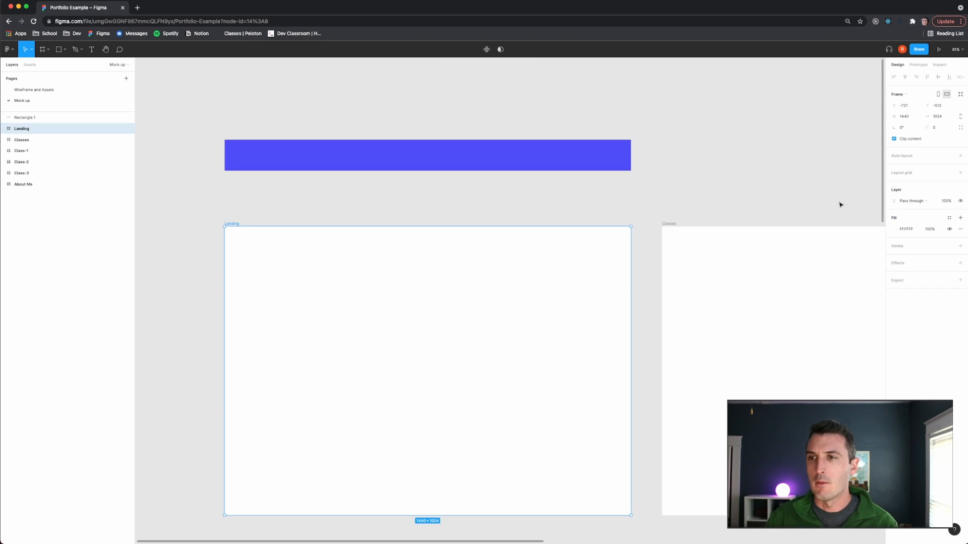
pyautogui.click(949, 217)
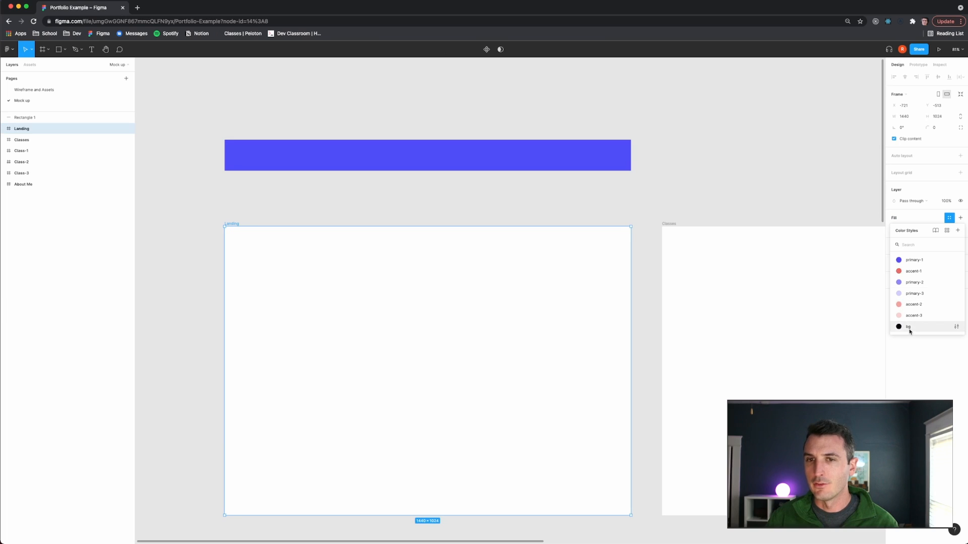
pyautogui.click(908, 326)
# - Try the header rectangle at the top of the Landing frame with the primary-2 and primary-3 color styles, returning it to primary-1
pyautogui.click(506, 163)
pyautogui.moveTo(507, 162); pyautogui.dragTo(506, 250)
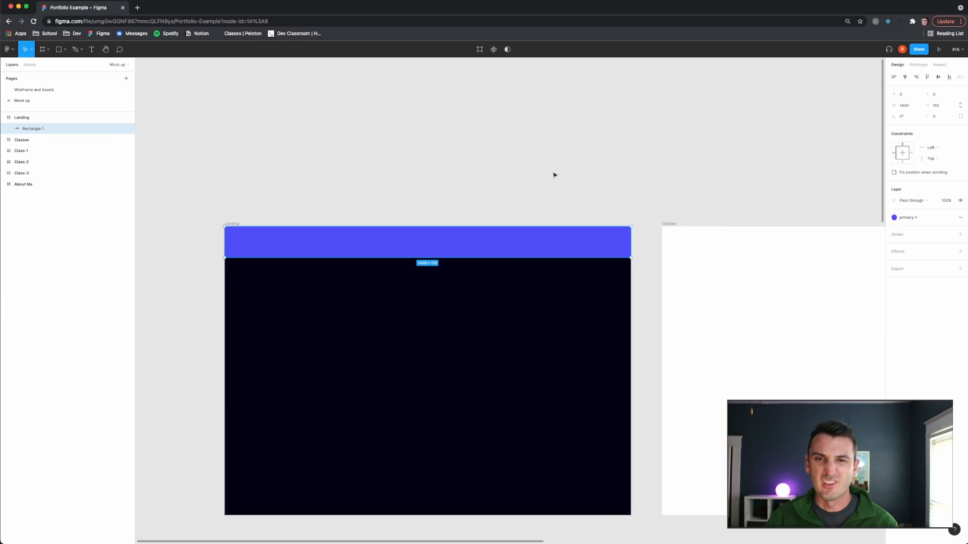
pyautogui.click(896, 218)
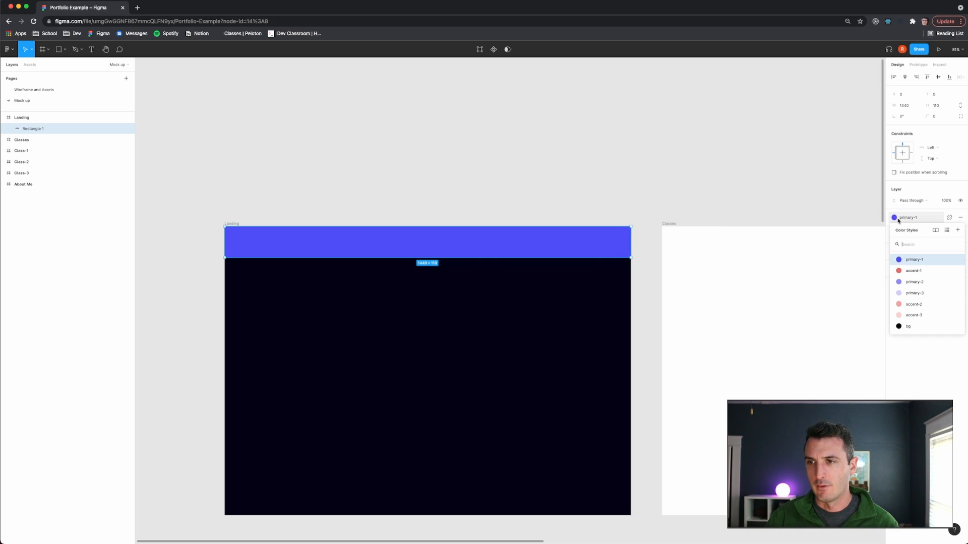
pyautogui.click(923, 282)
pyautogui.click(900, 217)
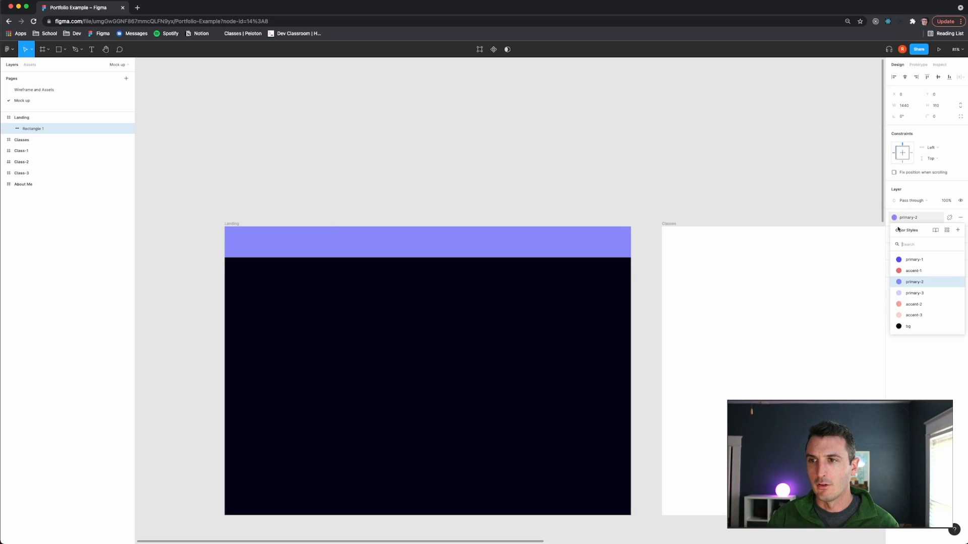
pyautogui.click(913, 294)
pyautogui.click(908, 218)
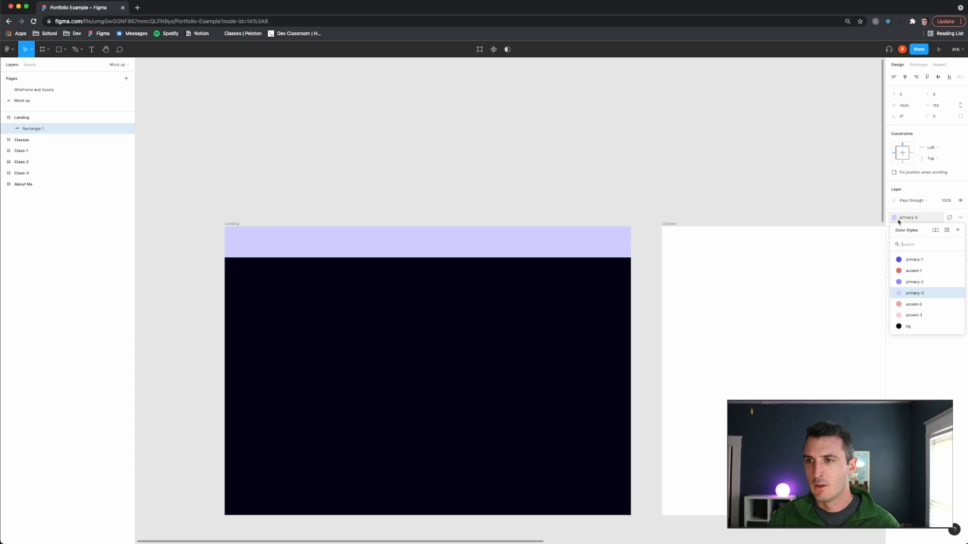
pyautogui.click(912, 261)
pyautogui.click(681, 188)
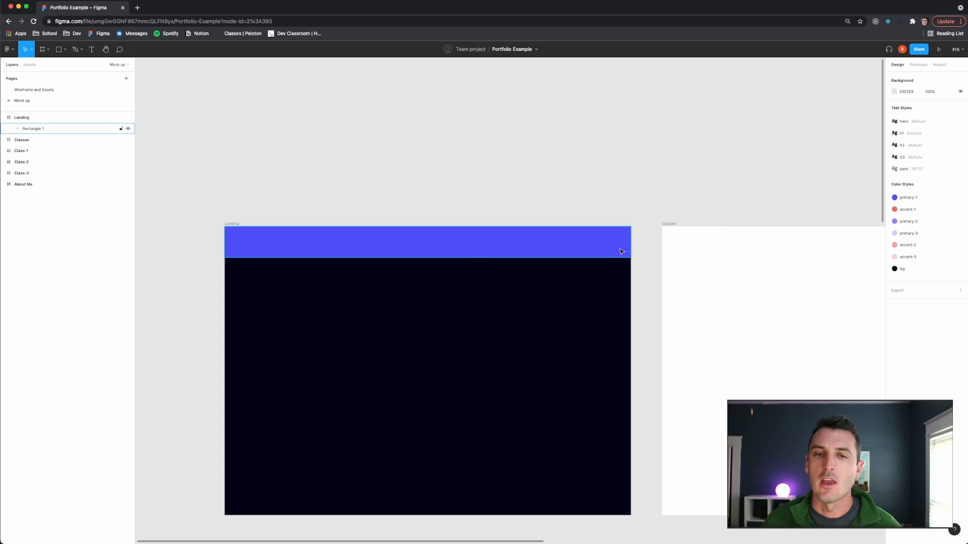
# - Move the blue header rectangle back out of the Landing frame to the canvas just above it, with their sides aligned
pyautogui.moveTo(605, 243); pyautogui.dragTo(604, 182)
pyautogui.keyDown('ctrl'); pyautogui.scroll(3, 513, 202); pyautogui.keyUp('ctrl')
pyautogui.hscroll(-2, 514, 203)
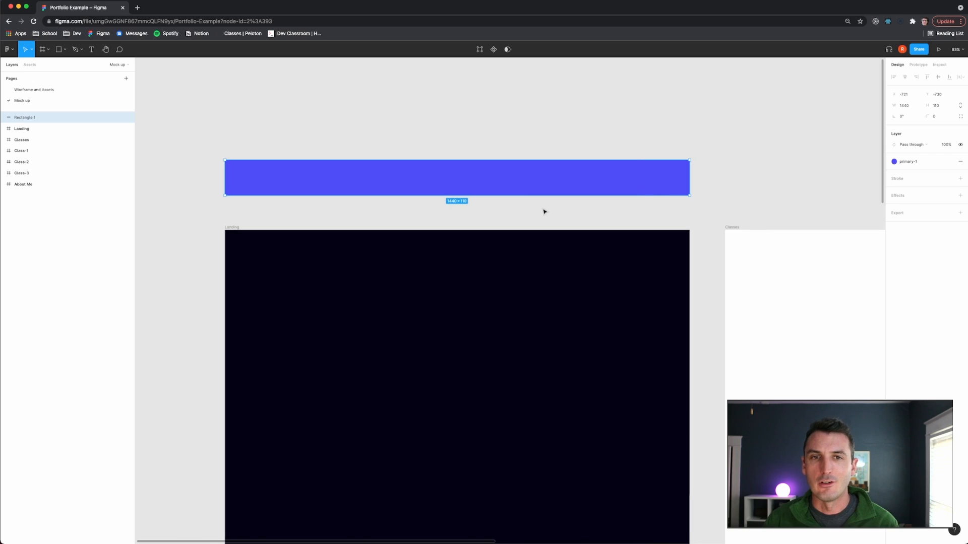
# - Add the text "Classes" as a navigation label near the right end of the header rectangle
pyautogui.keyDown('ctrl'); pyautogui.scroll(1, 516, 214); pyautogui.keyUp('ctrl')
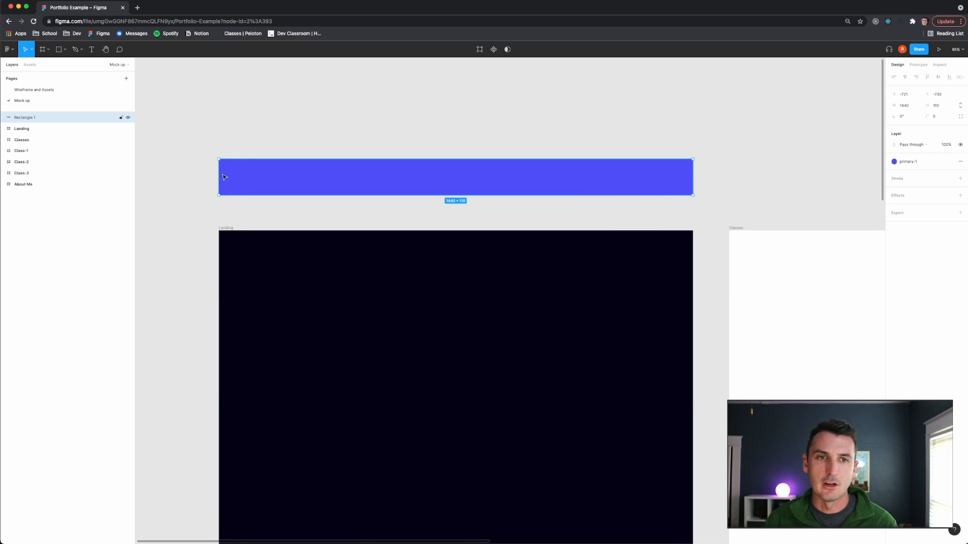
pyautogui.keyDown('ctrl'); pyautogui.scroll(5, 581, 195); pyautogui.keyUp('ctrl')
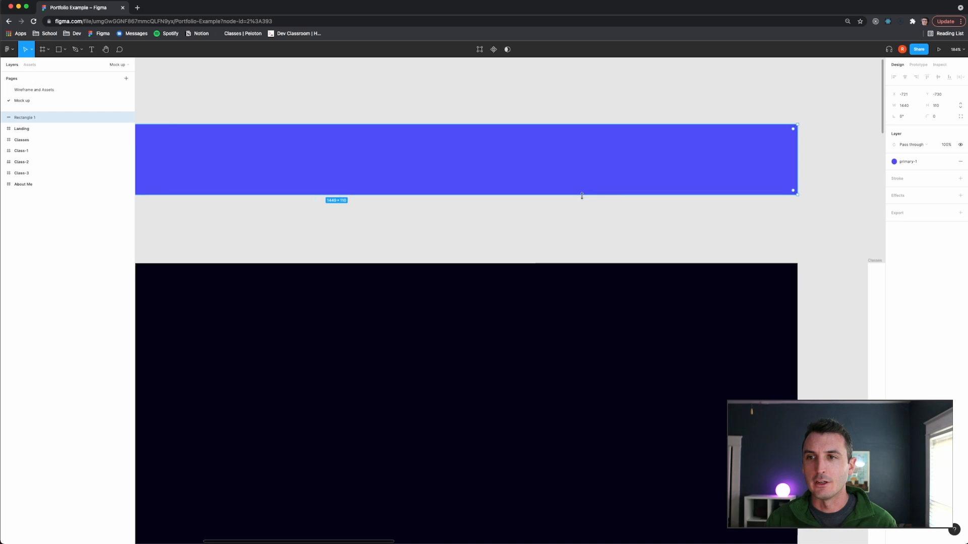
pyautogui.press('t')
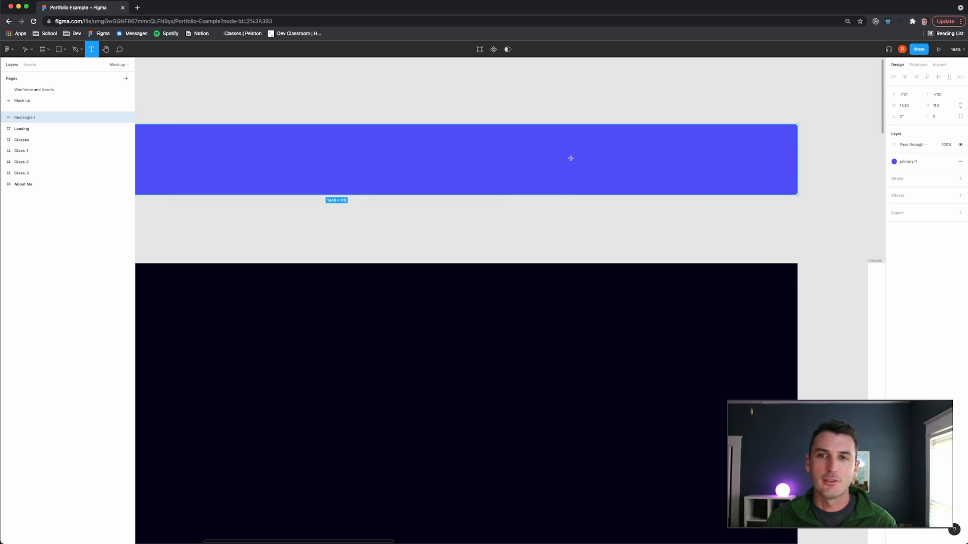
pyautogui.click(564, 163)
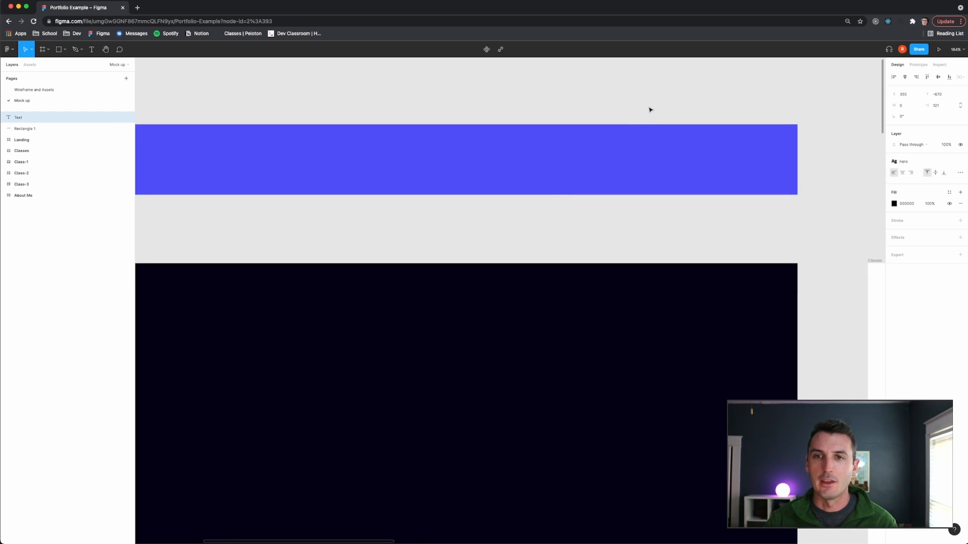
pyautogui.write('Classes')
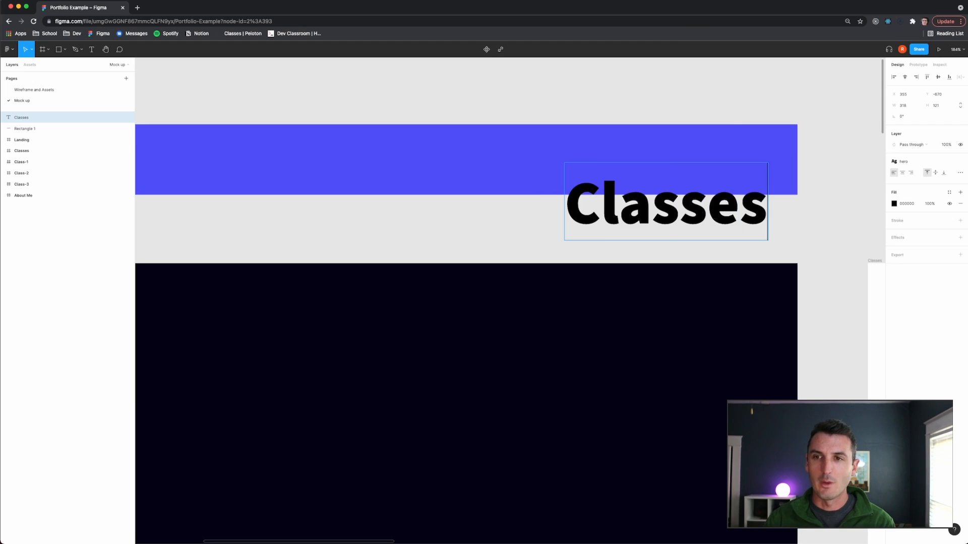
pyautogui.press('Escape')
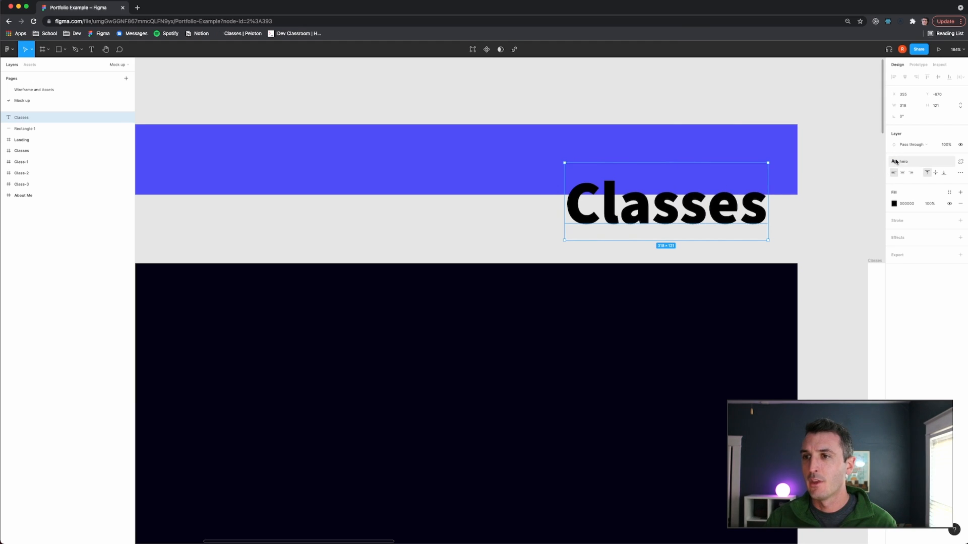
# - Apply the para text style to the Classes label and detach it, shifting the label slightly up and right within the header
pyautogui.click(924, 162)
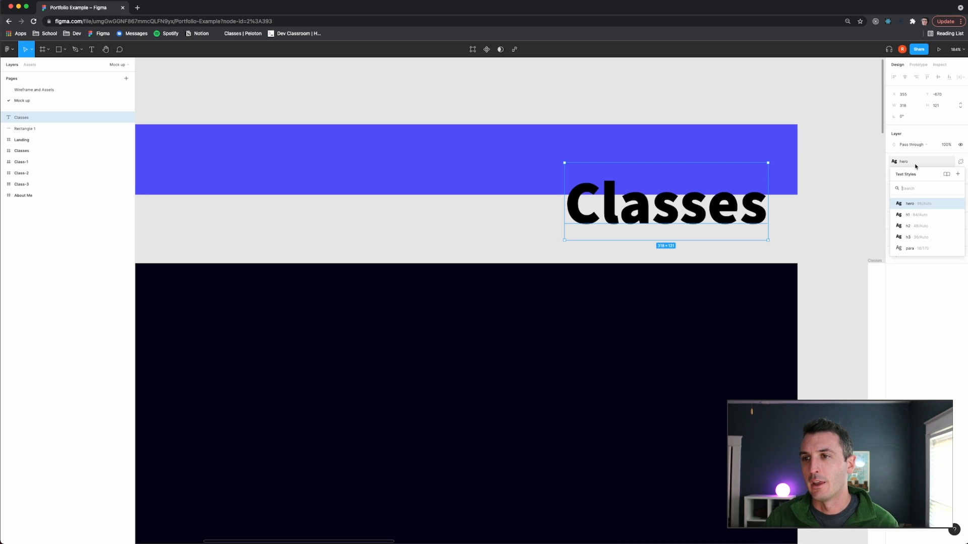
pyautogui.click(915, 248)
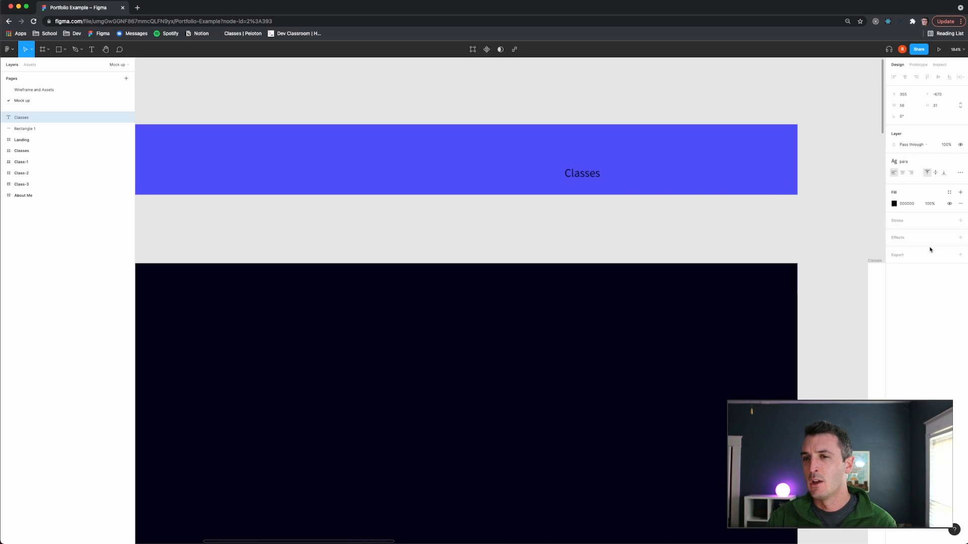
pyautogui.click(961, 162)
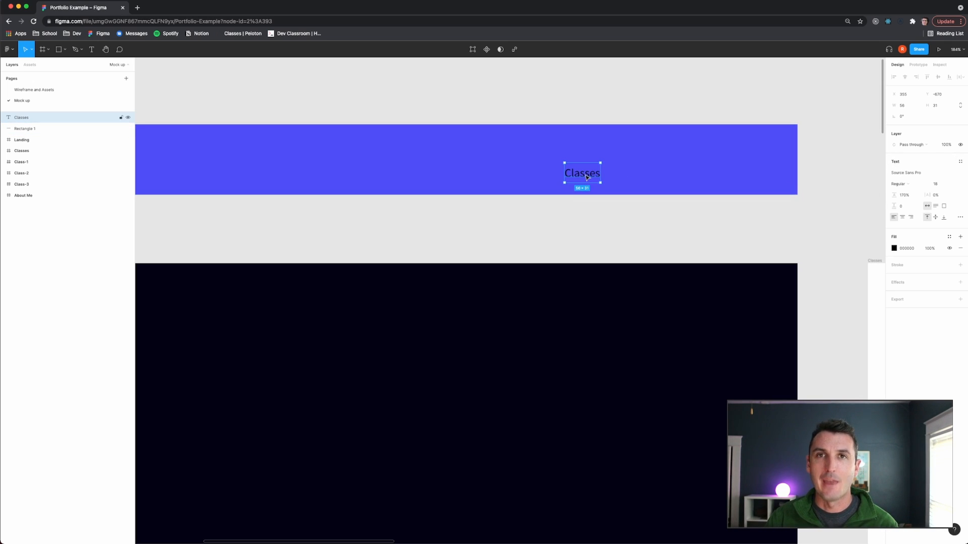
pyautogui.moveTo(589, 175); pyautogui.dragTo(598, 166)
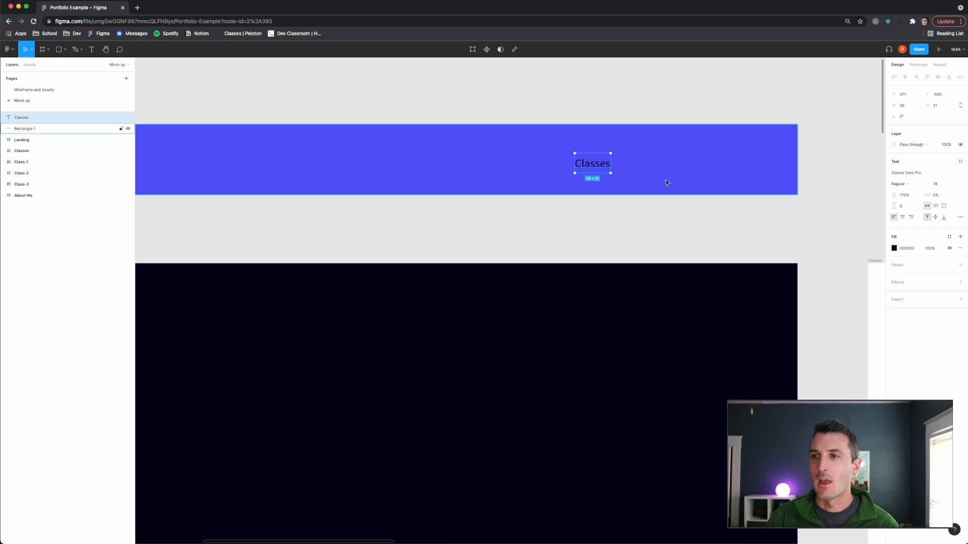
# - Set the Classes label's font size to 22 and its weight to Bold
pyautogui.click(952, 185)
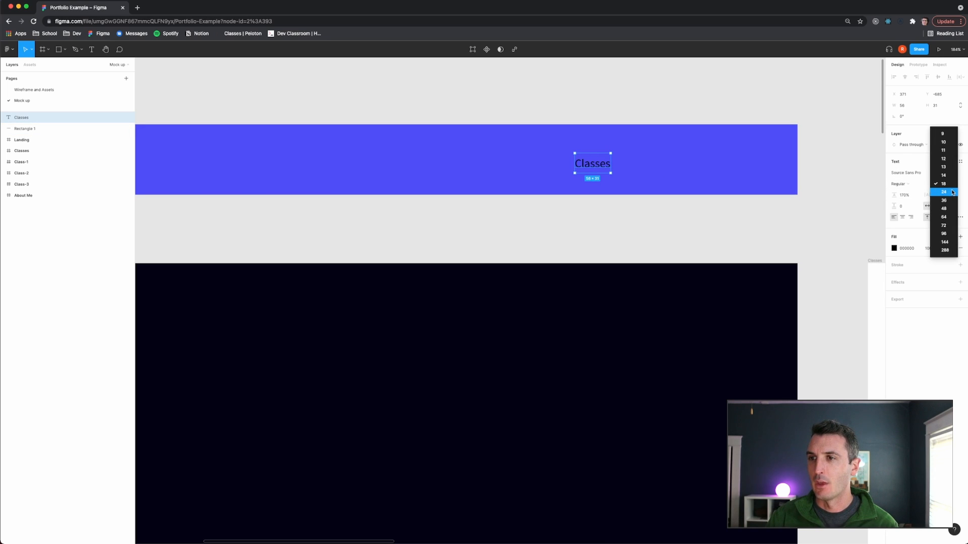
pyautogui.click(949, 187)
pyautogui.click(938, 184)
pyautogui.write('2')
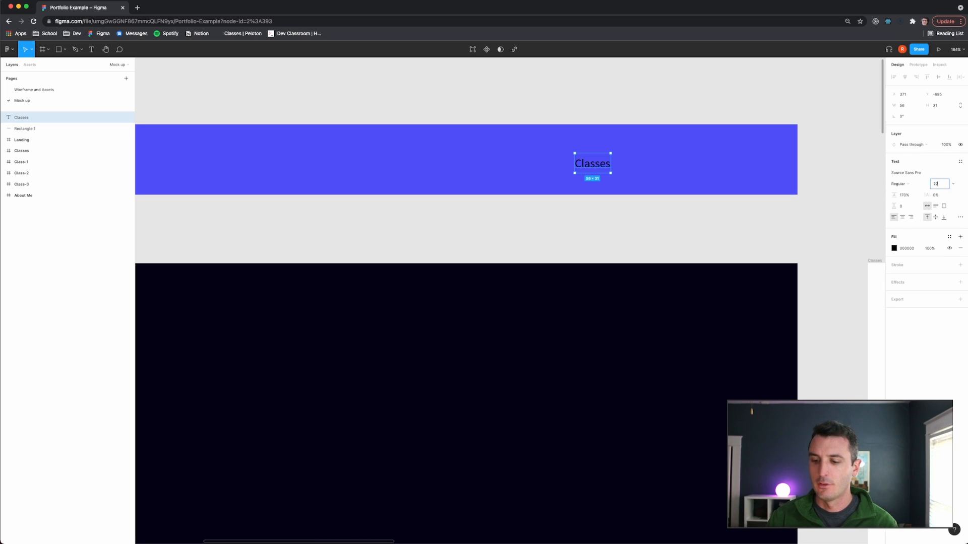
pyautogui.write('2')
pyautogui.press('Return')
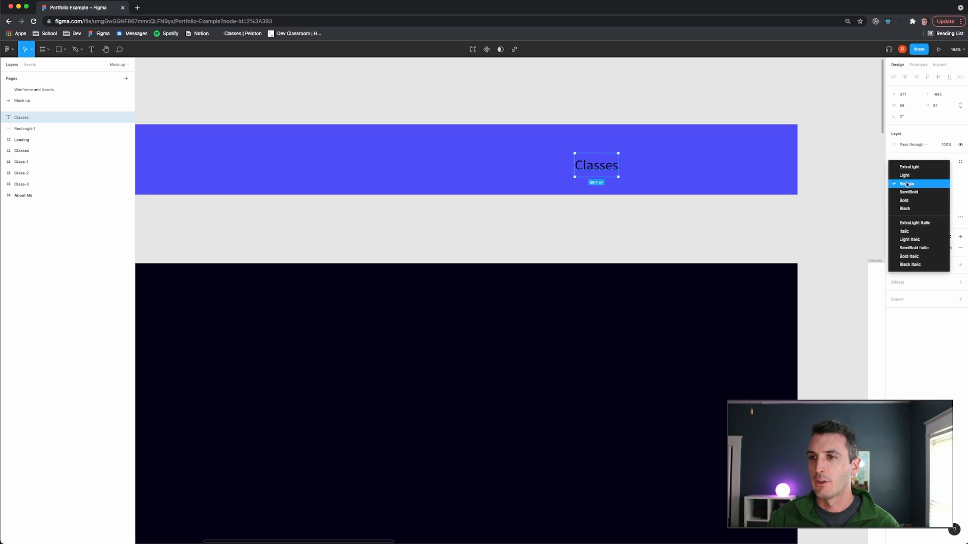
pyautogui.click(903, 184)
pyautogui.click(906, 200)
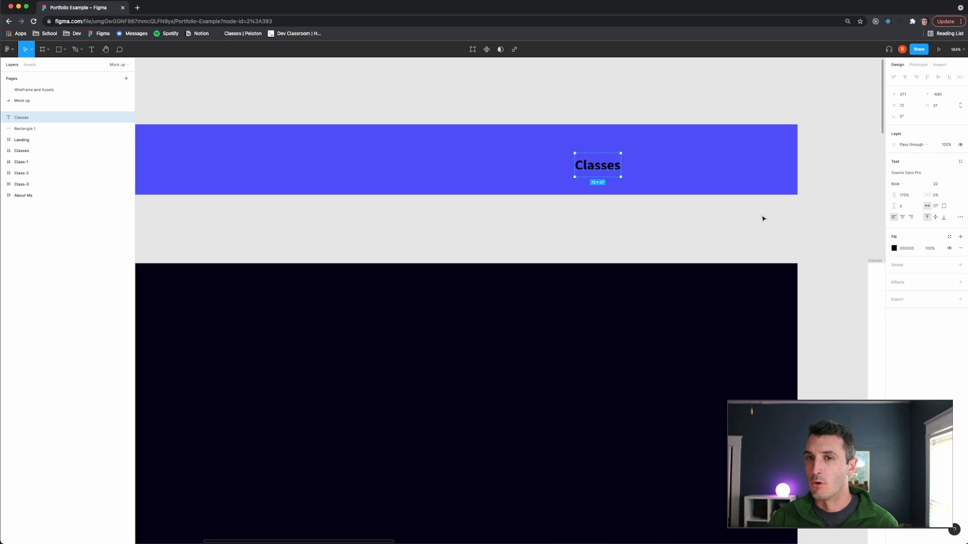
# - Change the Classes label's fill to white (FFFFFF) from the document colors and deselect it
pyautogui.scroll(-2, 635, 213)
pyautogui.hscroll(-2, 635, 213)
pyautogui.scroll(-2, 635, 212)
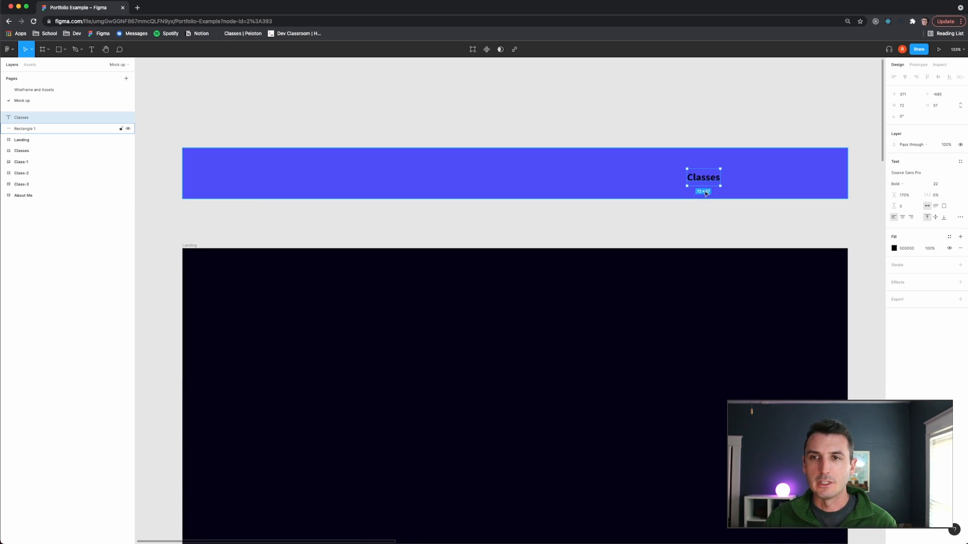
pyautogui.click(893, 248)
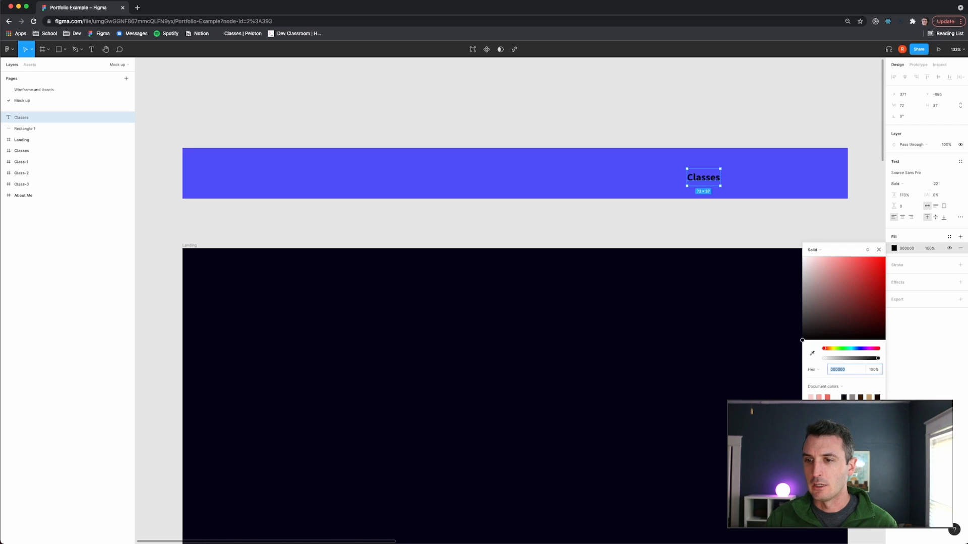
pyautogui.click(837, 397)
pyautogui.click(827, 216)
pyautogui.scroll(-1, 674, 220)
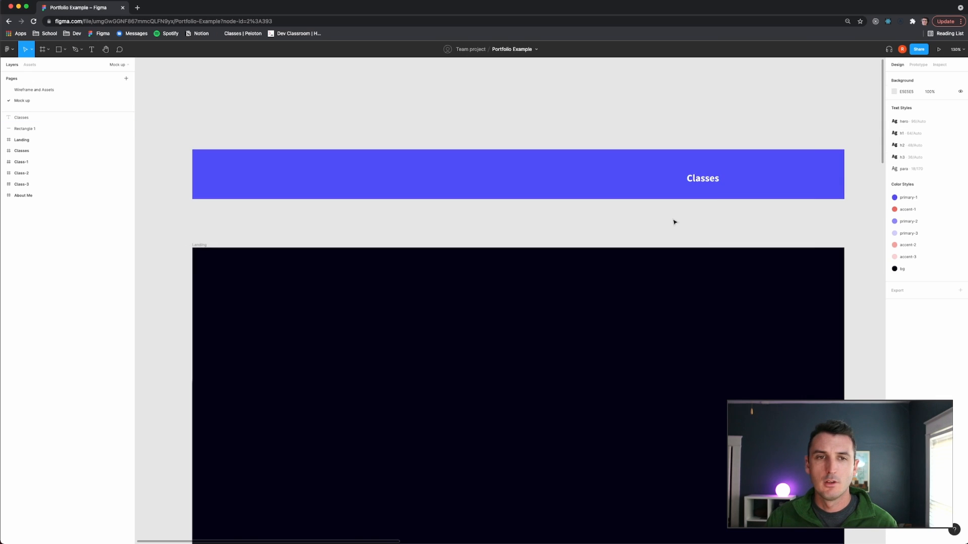
# - Duplicate the Classes label so that three copies sit side by side on one line near the header's right end
pyautogui.moveTo(706, 181); pyautogui.dragTo(797, 177)
pyautogui.press('super+c')
pyautogui.press('super+v')
pyautogui.press('super+c')
pyautogui.press('super+v')
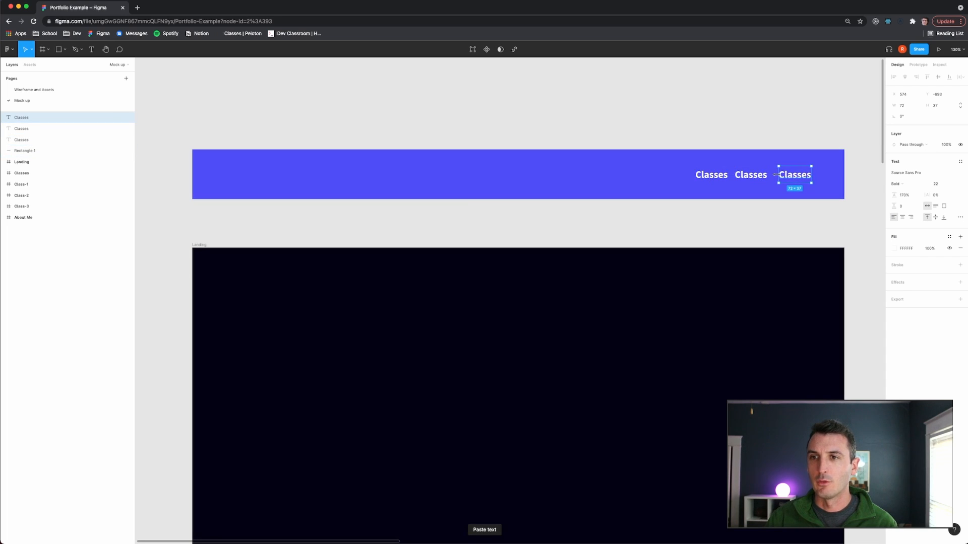
# - Check the menu names in the wireframe and rename the middle Classes label in the header to About Me
pyautogui.click(42, 89)
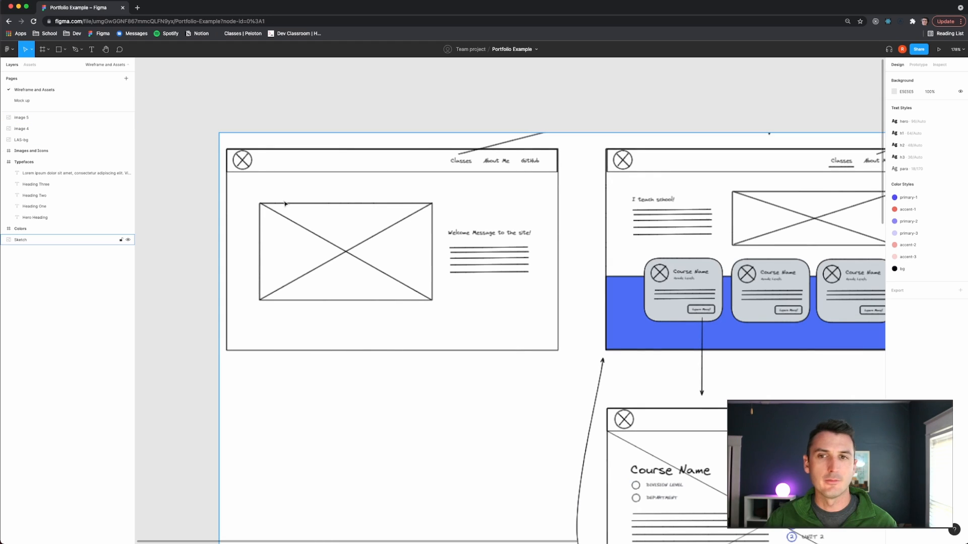
pyautogui.click(26, 100)
pyautogui.doubleClick(755, 178)
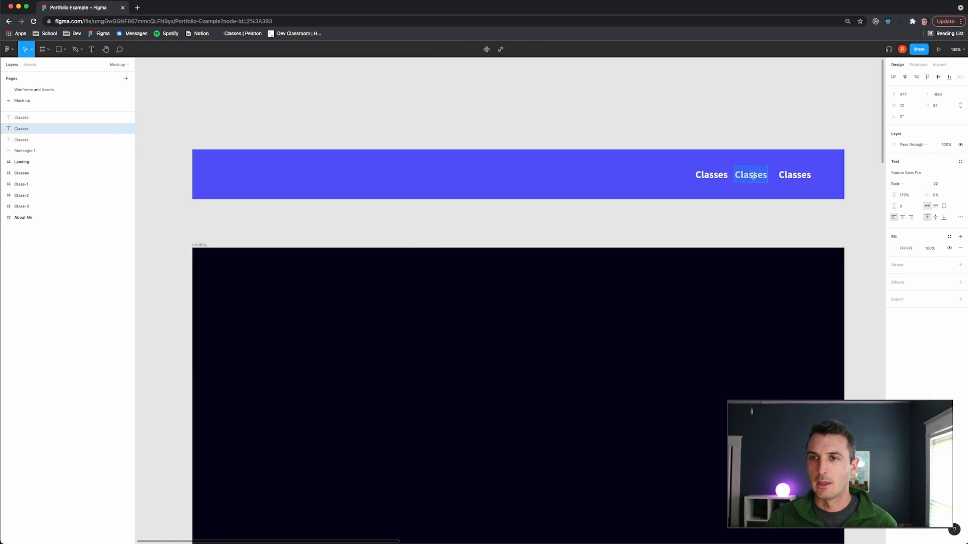
pyautogui.write('About me')
pyautogui.press('BackSpace')
pyautogui.press('BackSpace')
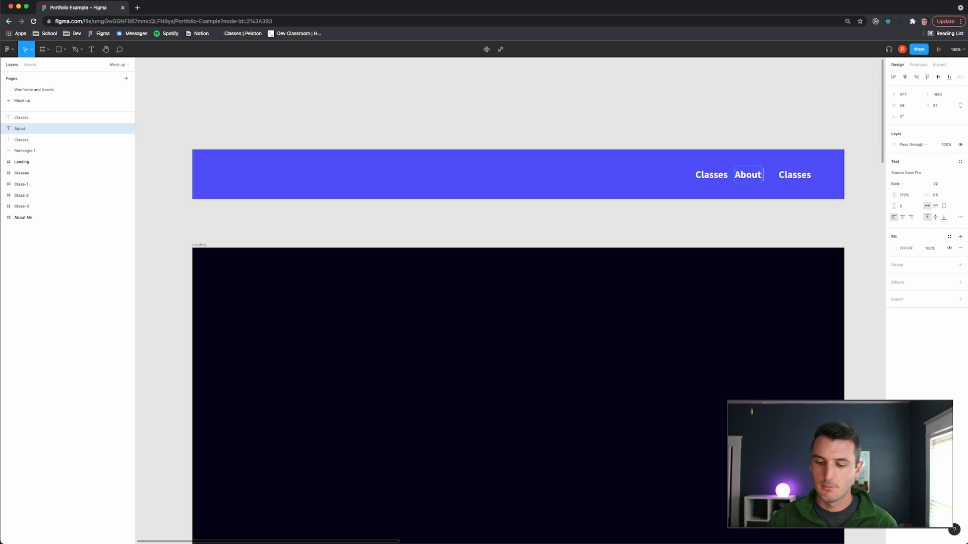
pyautogui.write('Me')
pyautogui.press('Escape')
# - Change the text of the last Classes label in the header to GitHub
pyautogui.doubleClick(795, 175)
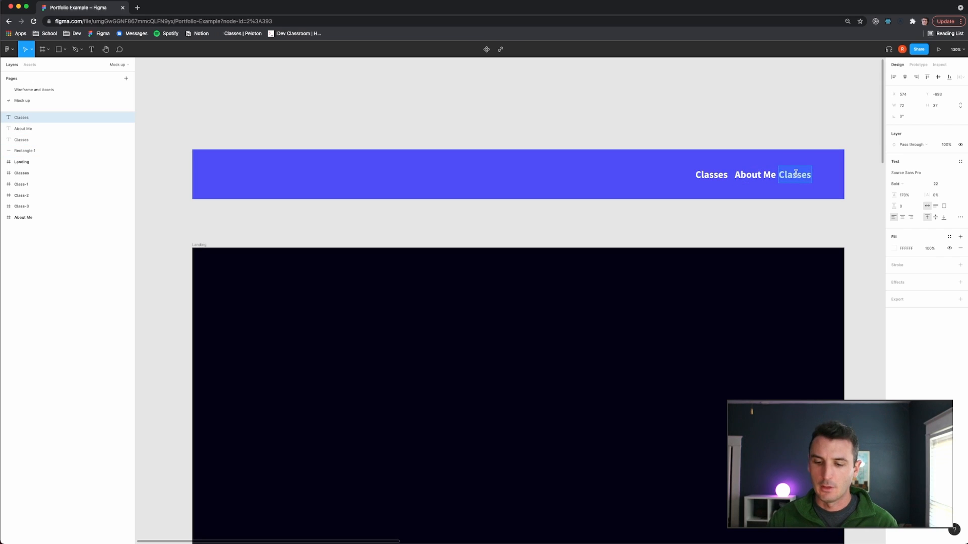
pyautogui.write('GitHub')
pyautogui.click(775, 119)
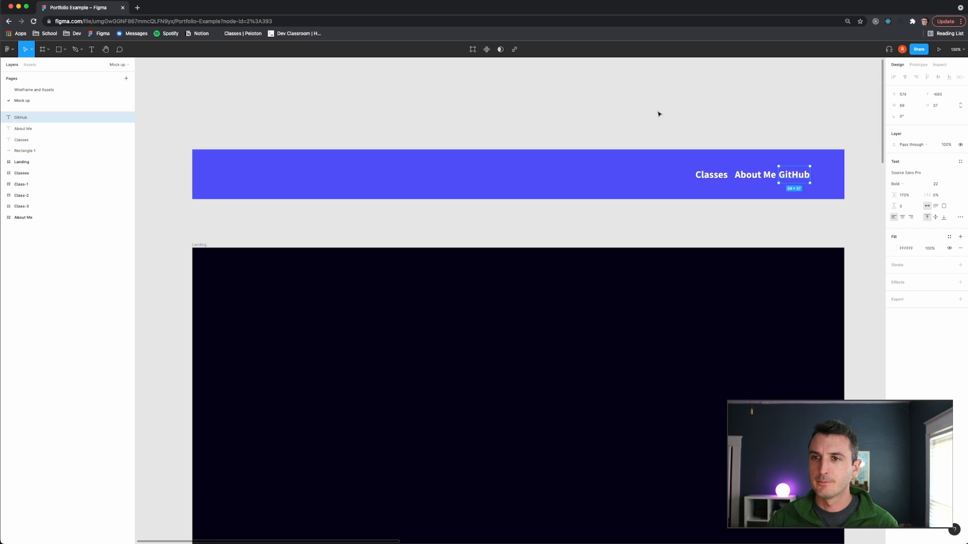
pyautogui.moveTo(659, 112); pyautogui.dragTo(818, 190)
pyautogui.click(842, 214)
pyautogui.press('super+z')
pyautogui.click(792, 171)
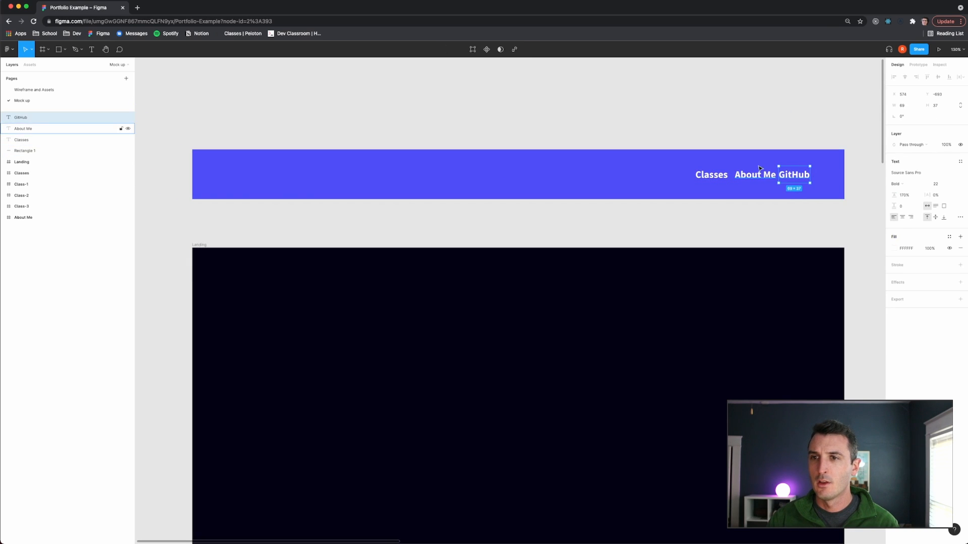
pyautogui.keyDown('shift'); pyautogui.click(760, 174); pyautogui.keyUp('shift')
pyautogui.keyDown('shift'); pyautogui.click(719, 176); pyautogui.keyUp('shift')
pyautogui.click(771, 122)
# - Distribute the Classes, About Me and GitHub labels horizontally and set the spacing between them to 32
pyautogui.click(792, 170)
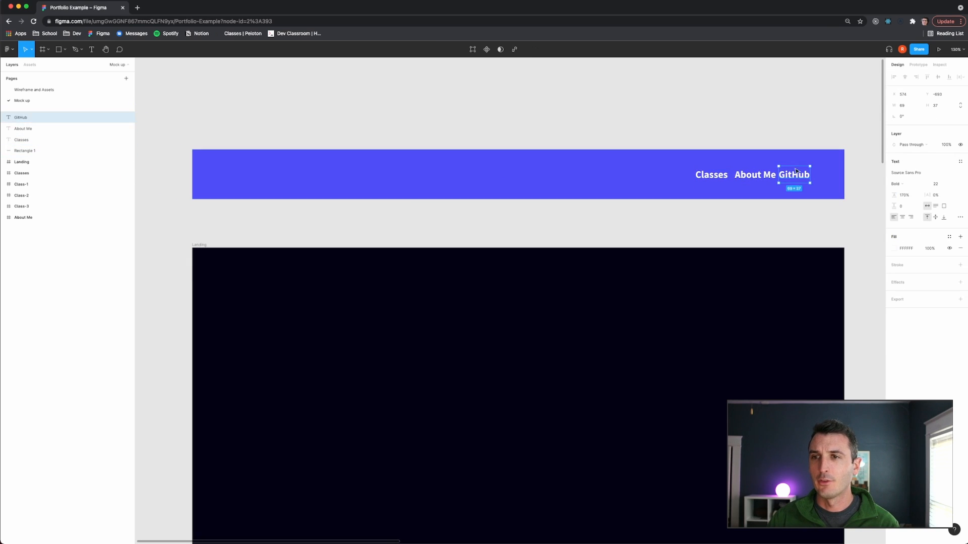
pyautogui.keyDown('shift'); pyautogui.click(760, 180); pyautogui.keyUp('shift')
pyautogui.keyDown('shift'); pyautogui.click(707, 182); pyautogui.keyUp('shift')
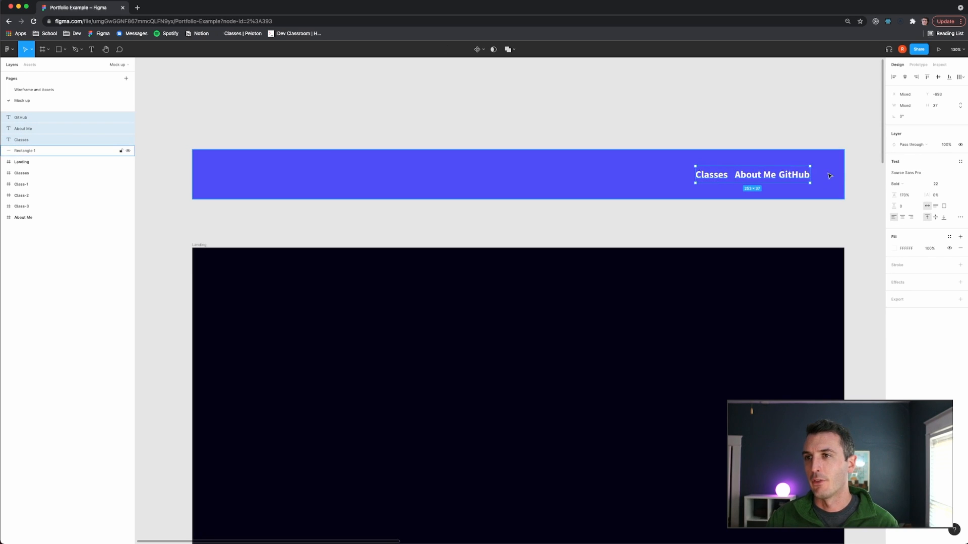
pyautogui.click(962, 78)
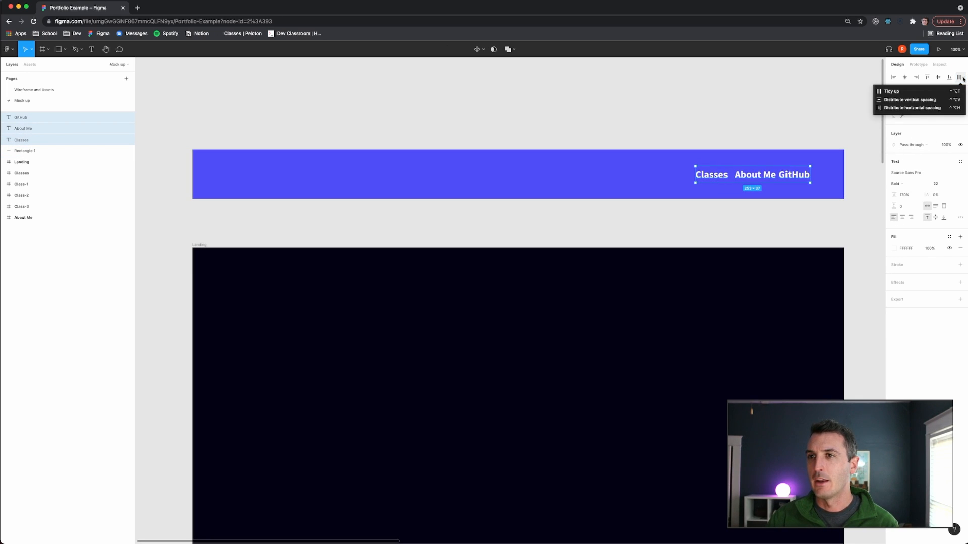
pyautogui.click(912, 107)
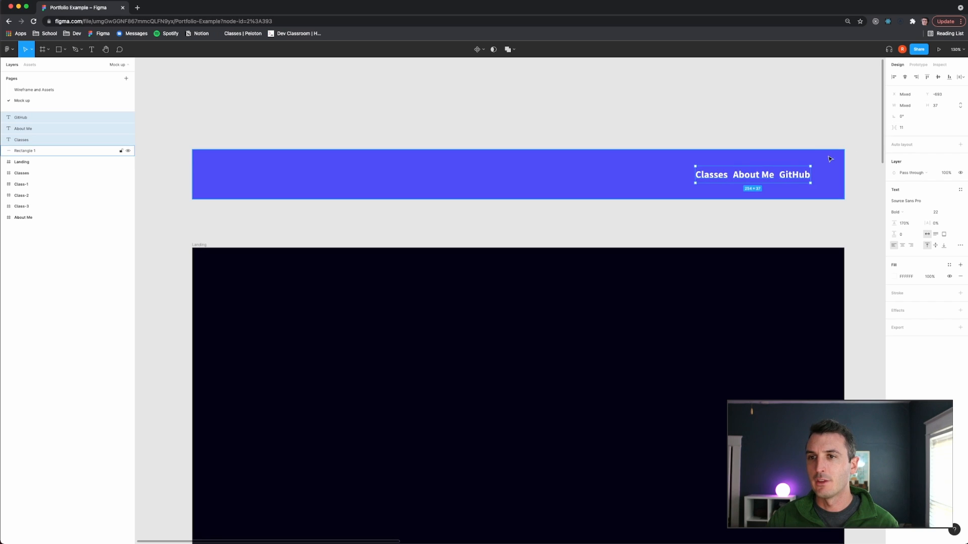
pyautogui.moveTo(896, 128); pyautogui.dragTo(911, 128)
# - Group the three menu labels and shift the group slightly left, away from the header's right edge
pyautogui.rightClick(744, 176)
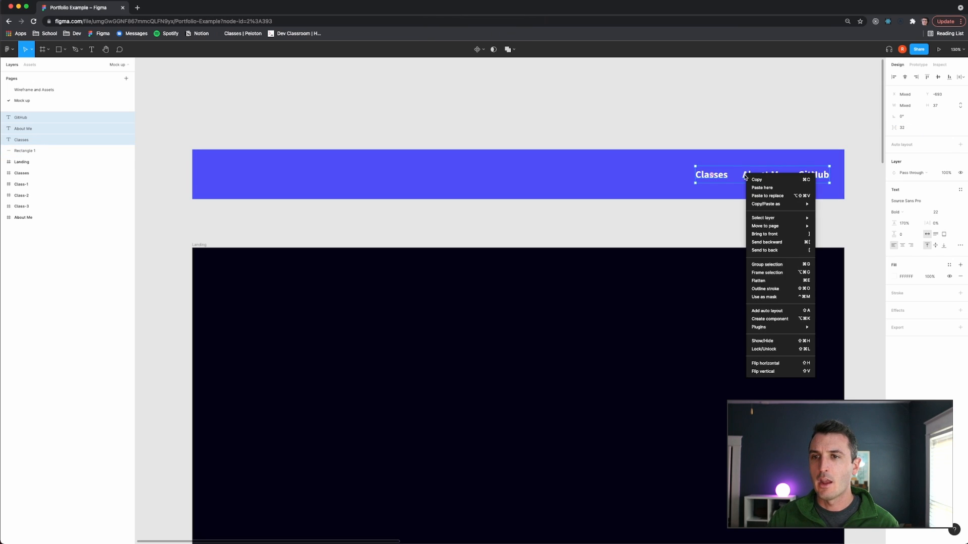
pyautogui.click(774, 263)
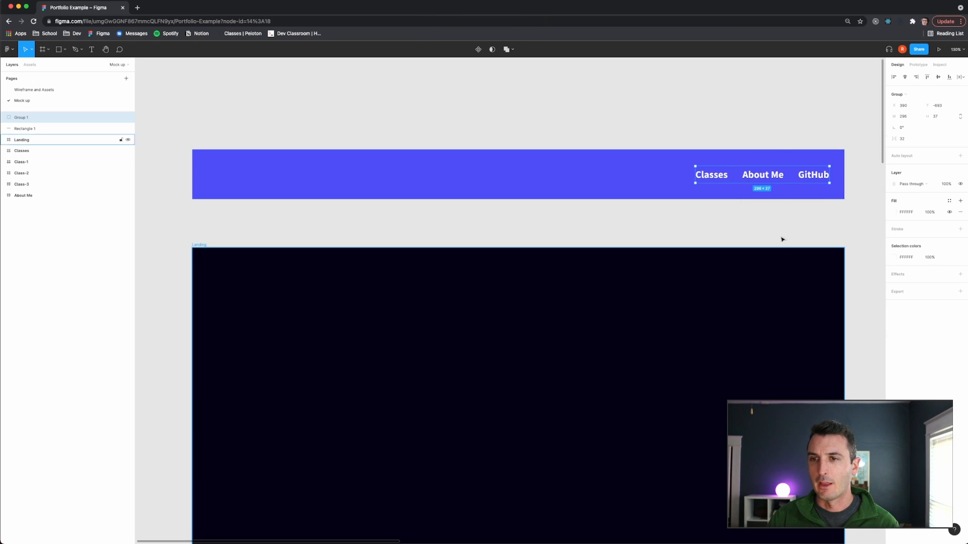
pyautogui.moveTo(718, 179); pyautogui.dragTo(702, 178)
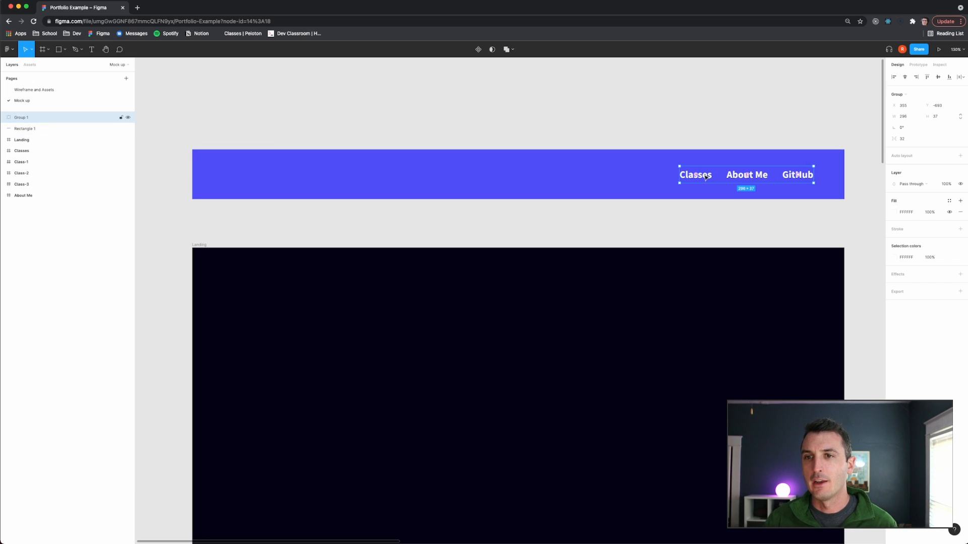
pyautogui.moveTo(708, 178); pyautogui.dragTo(704, 177)
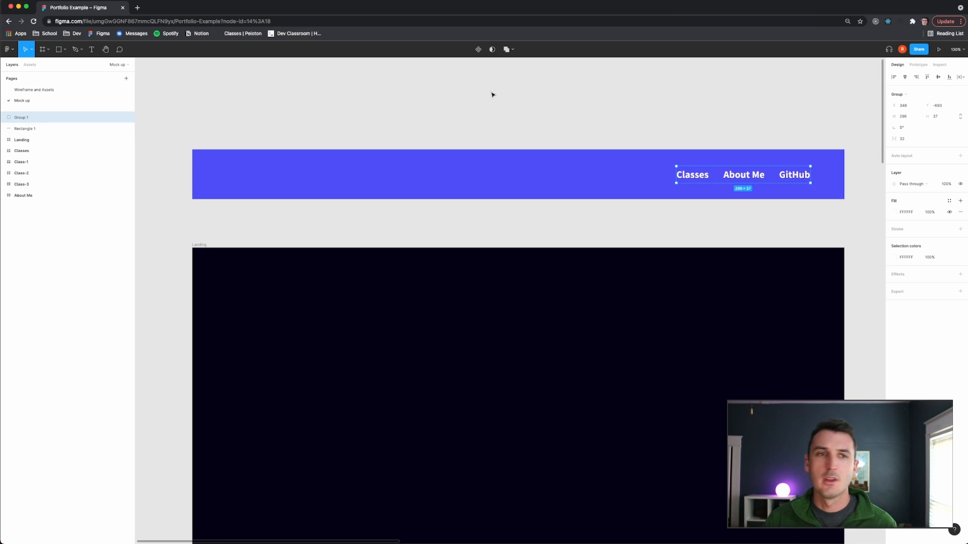
pyautogui.click(399, 145)
pyautogui.click(396, 155)
pyautogui.rightClick(396, 159)
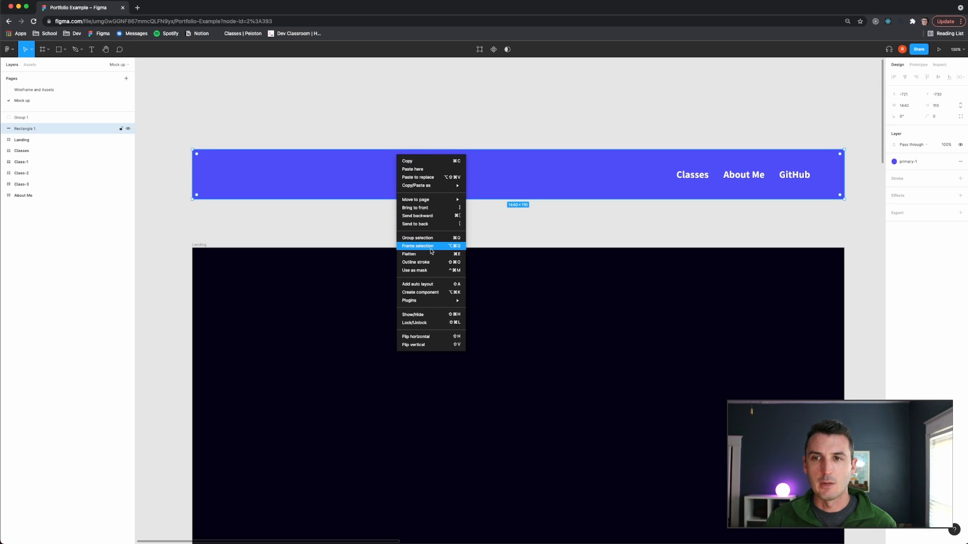
pyautogui.click(238, 112)
# - Frame the header rectangle together with the menu label group and turn the frame into a component
pyautogui.moveTo(170, 115); pyautogui.dragTo(866, 213)
pyautogui.rightClick(614, 170)
pyautogui.click(655, 258)
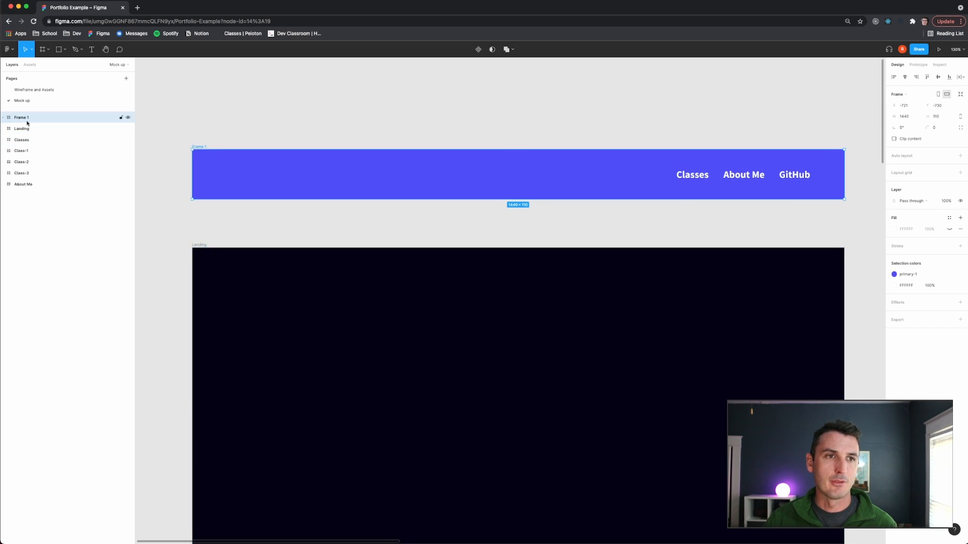
pyautogui.click(478, 49)
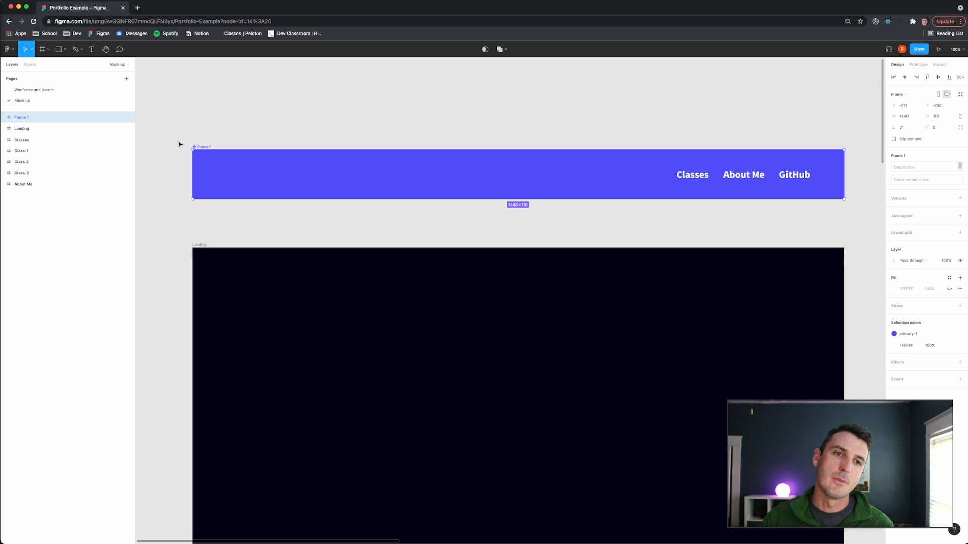
# - Rename the header component to Menu
pyautogui.doubleClick(29, 118)
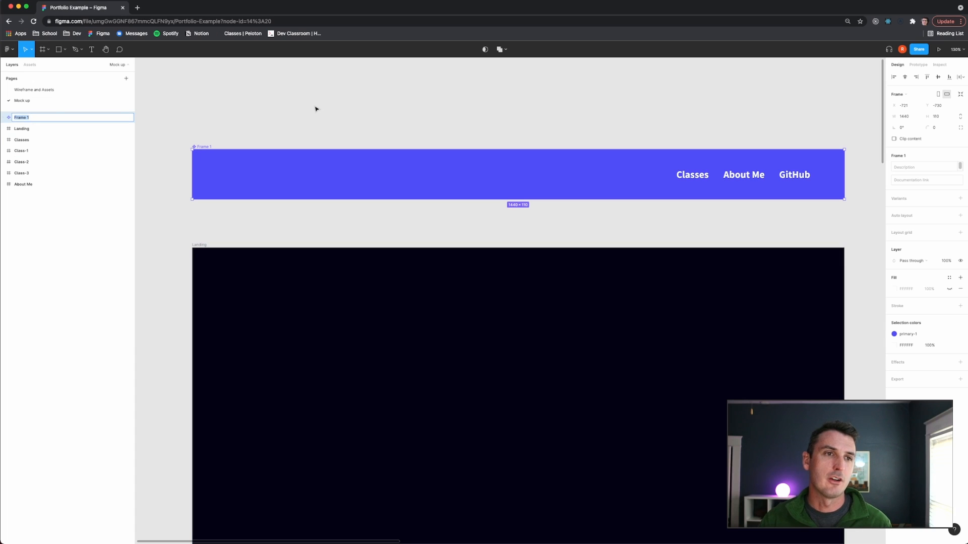
pyautogui.write('Menu')
pyautogui.press('Return')
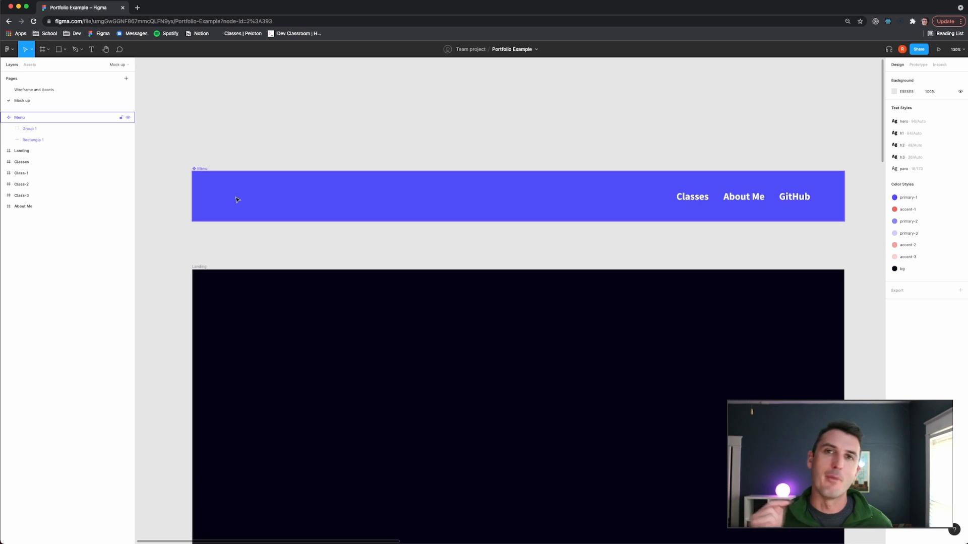
# - Copy the portrait photo from the Wireframe and Assets page and paste it into the Menu component on the Mock up page
pyautogui.click(39, 89)
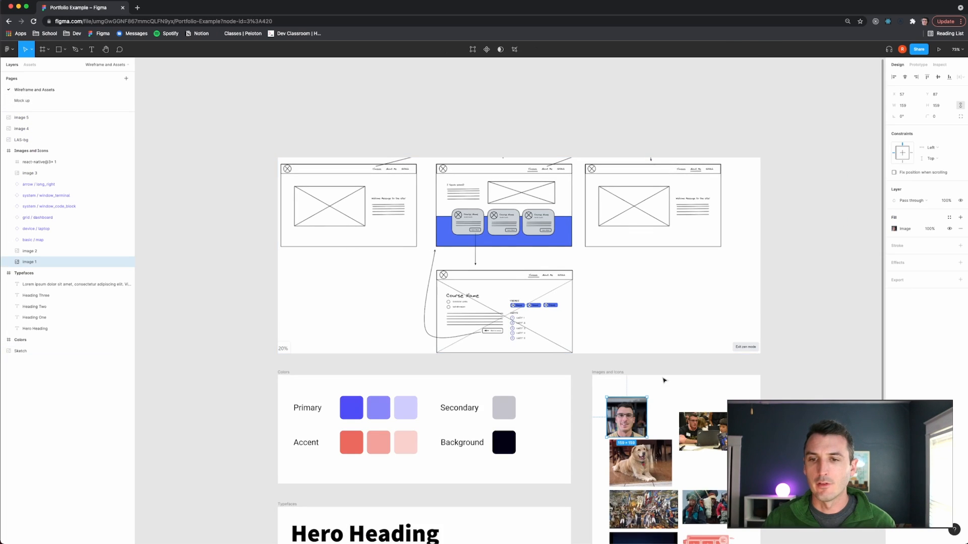
pyautogui.scroll(-2, 627, 349)
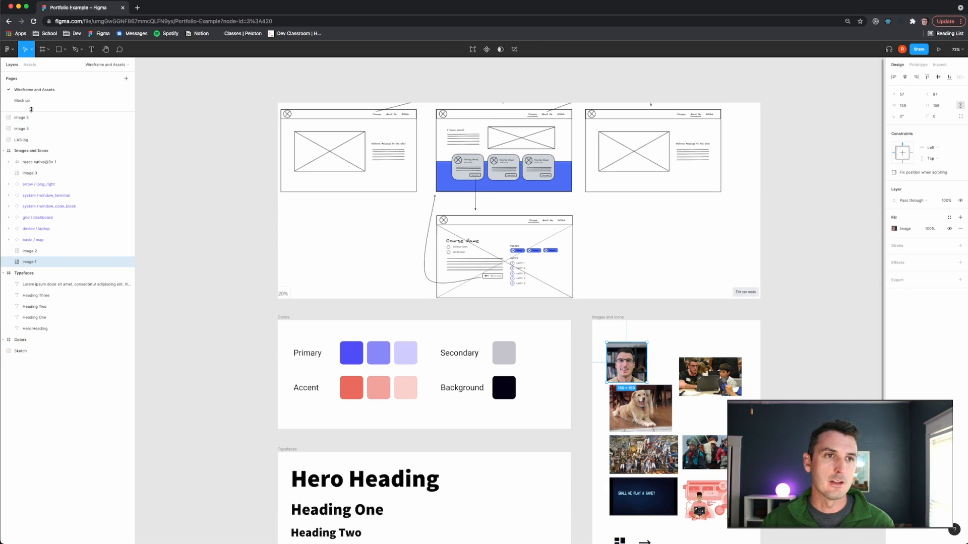
pyautogui.click(28, 101)
pyautogui.click(228, 199)
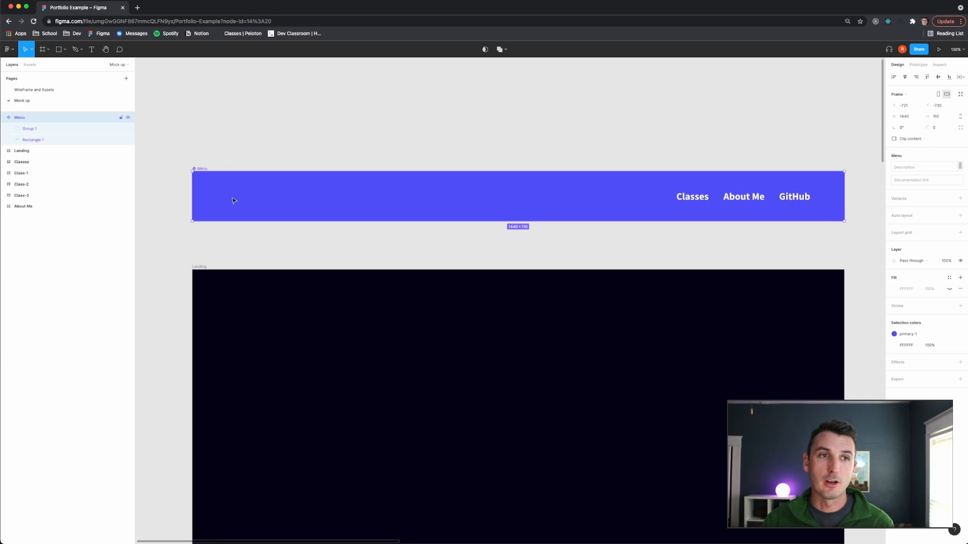
pyautogui.press('super+v')
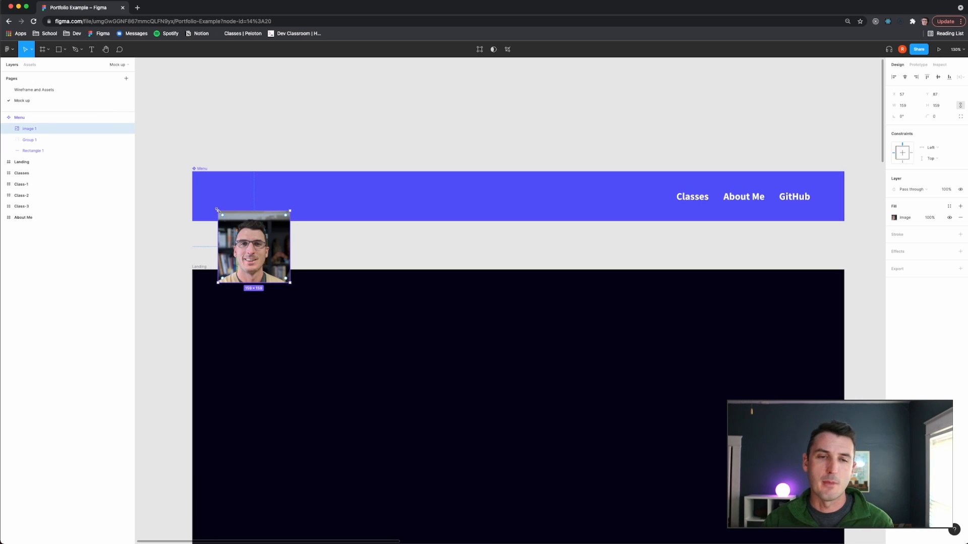
# - Resize the portrait to 82 × 82, fit it in the header's left end, and round its corners into a circle
pyautogui.moveTo(218, 210)
pyautogui.mouseDown()
pyautogui.moveTo(251, 258)
pyautogui.moveTo(232, 204)
pyautogui.mouseUp()
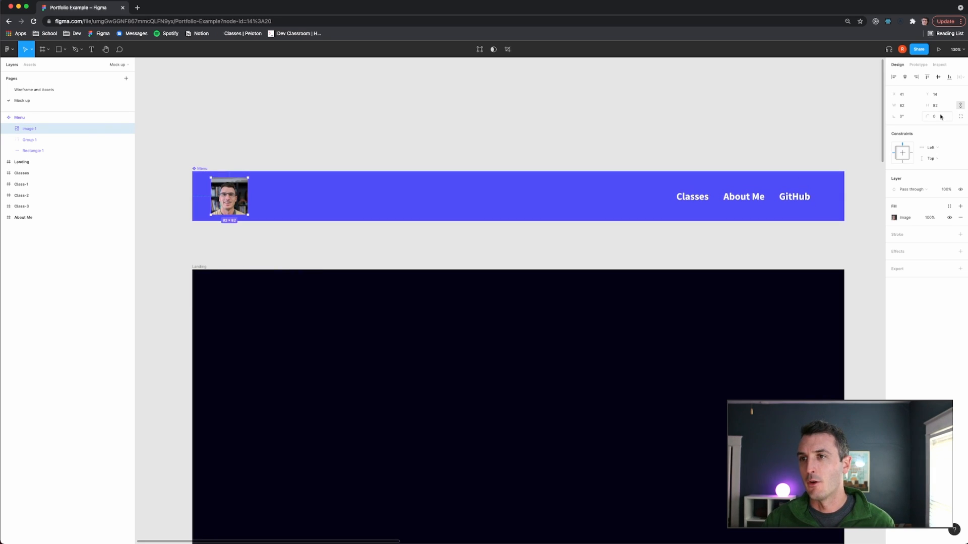
pyautogui.moveTo(929, 116); pyautogui.dragTo(347, 130)
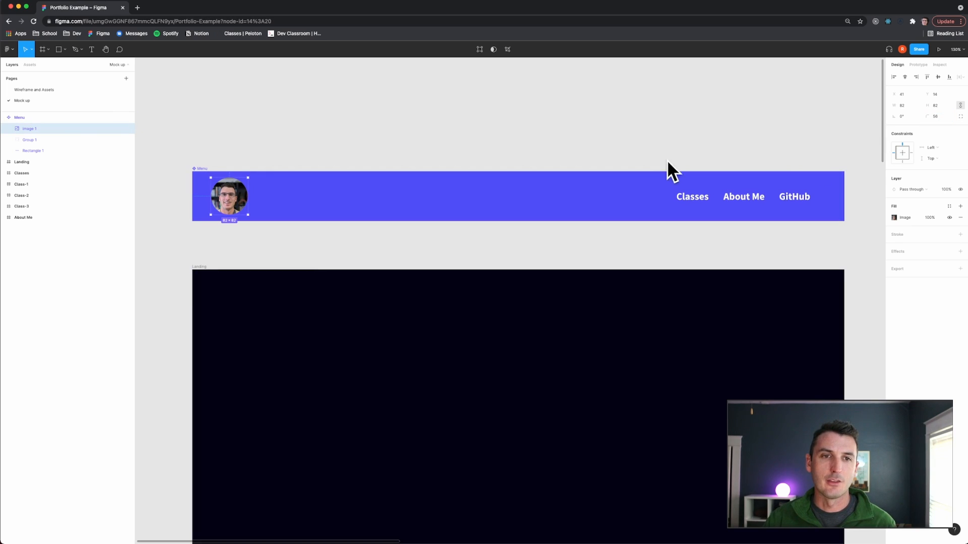
pyautogui.moveTo(240, 197); pyautogui.dragTo(240, 197)
pyautogui.click(283, 129)
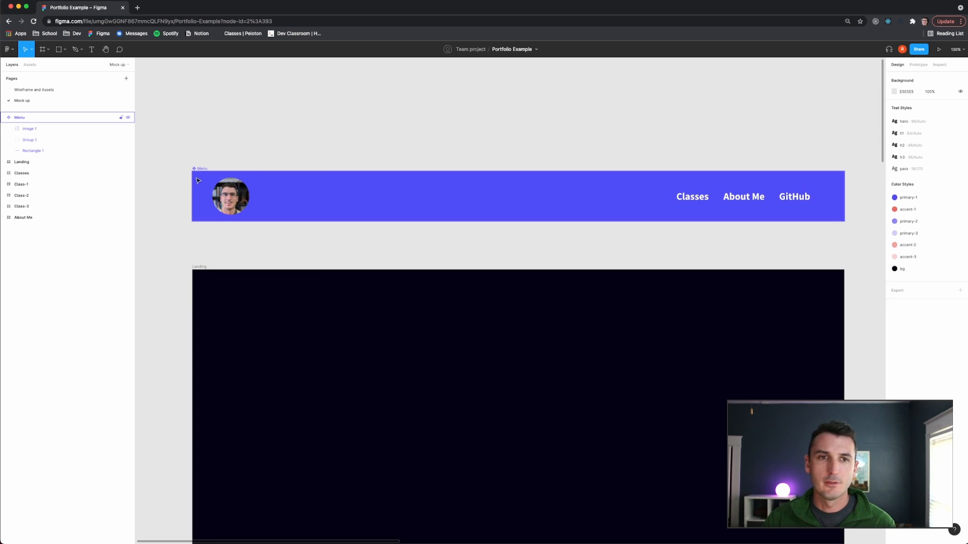
# - Check the landing wireframe, then copy the Menu component and place the copy flush along the top of the Landing frame
pyautogui.click(34, 90)
pyautogui.scroll(5, 302, 107)
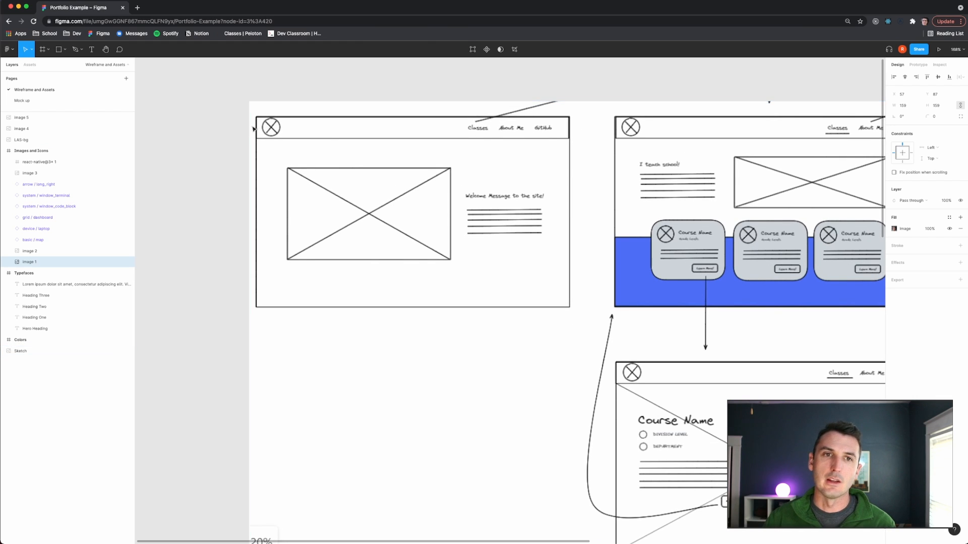
pyautogui.click(22, 100)
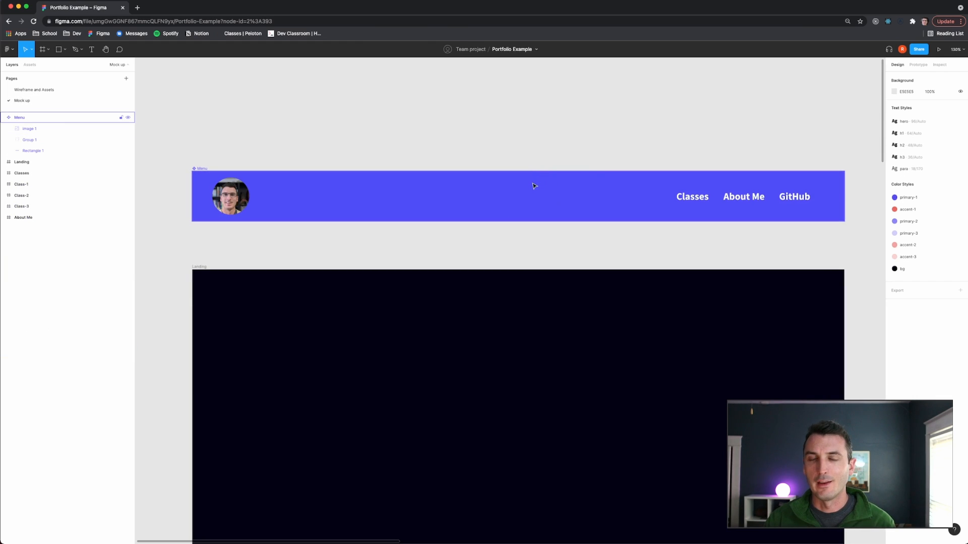
pyautogui.scroll(-2, 525, 211)
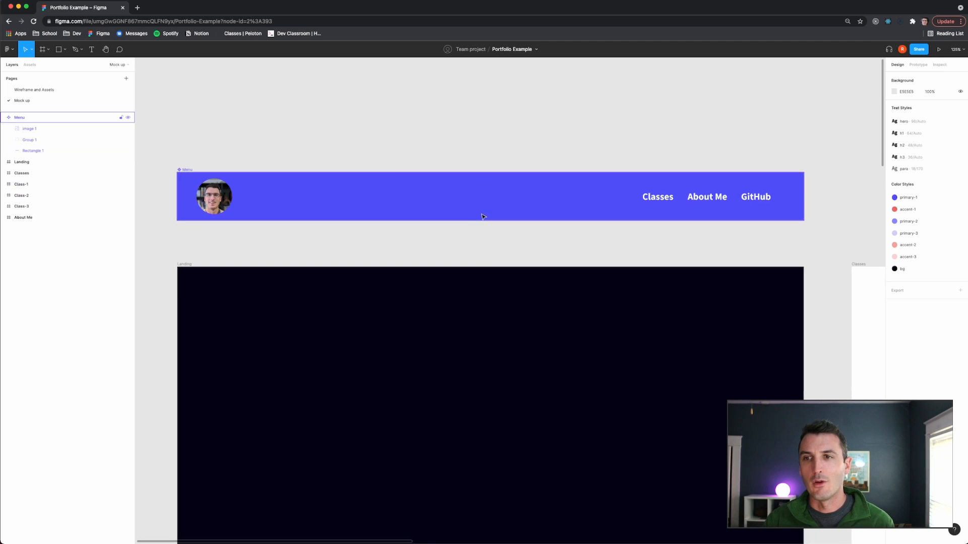
pyautogui.scroll(-5, 379, 190)
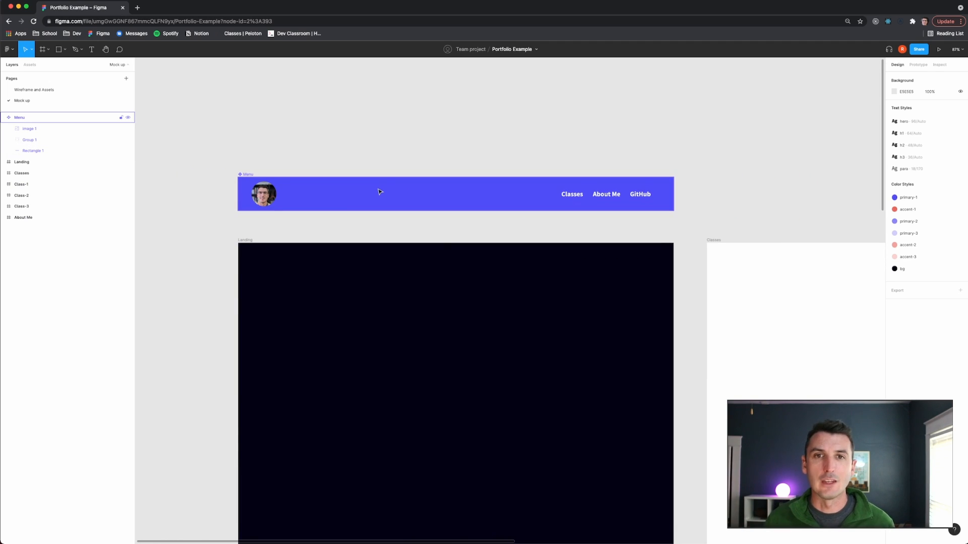
pyautogui.click(338, 192)
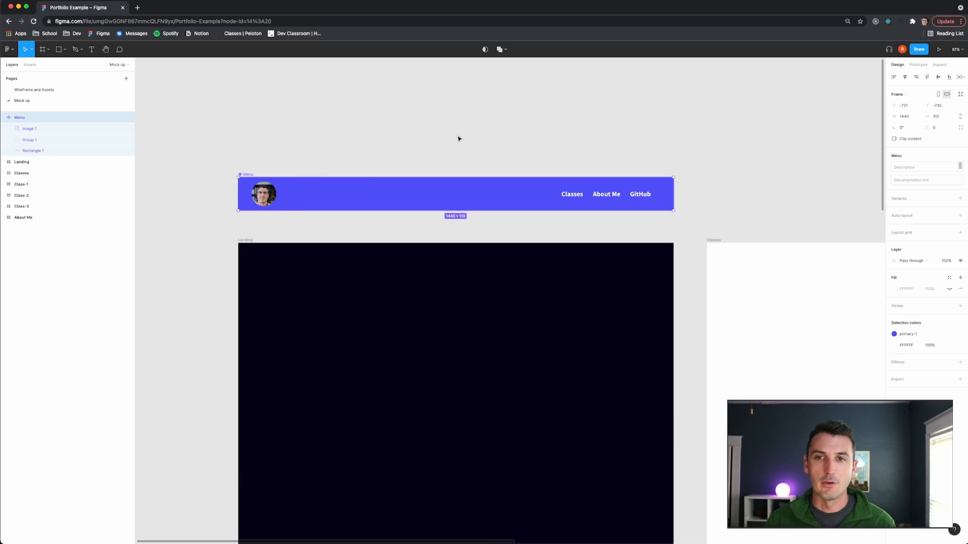
pyautogui.press('super+v')
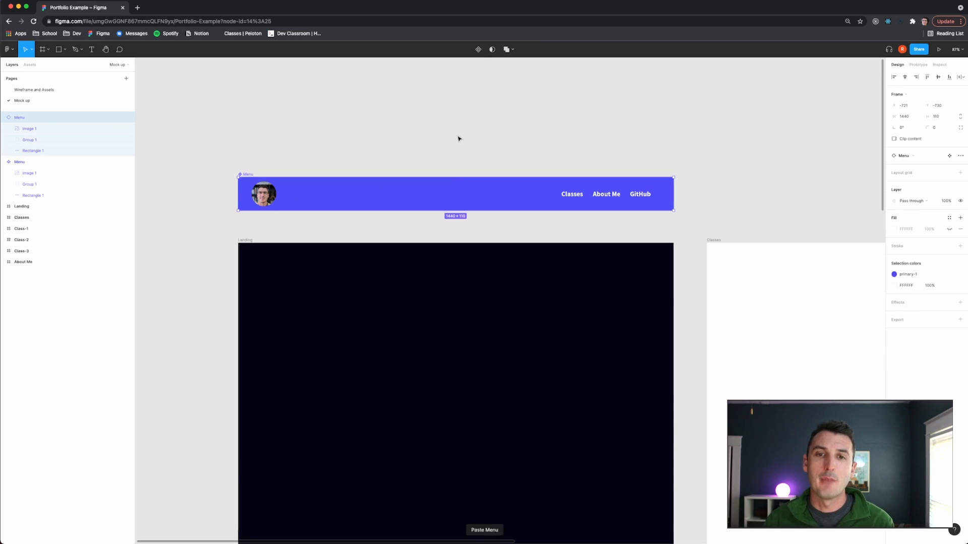
pyautogui.moveTo(407, 192); pyautogui.dragTo(407, 257)
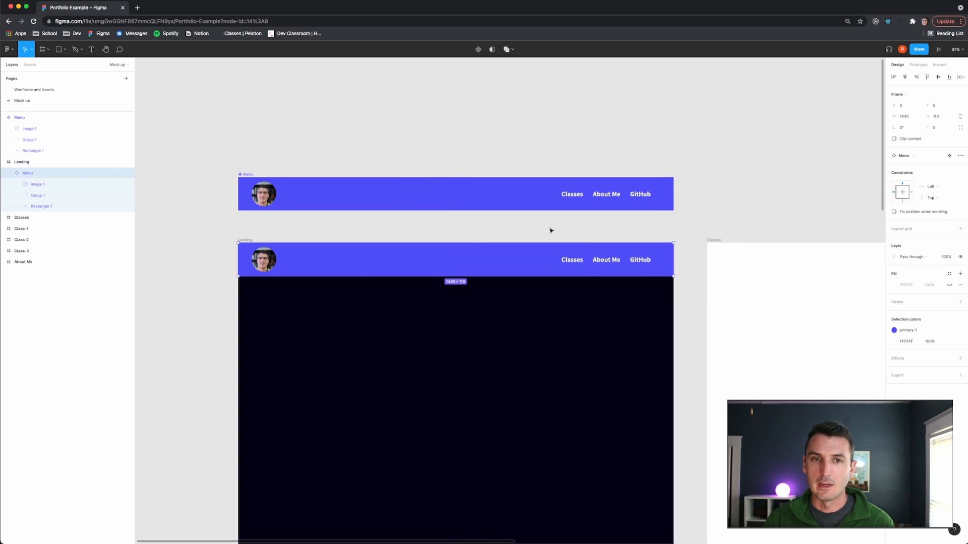
pyautogui.click(730, 171)
pyautogui.scroll(-5, 704, 203)
pyautogui.hscroll(2, 670, 244)
pyautogui.hscroll(4, 669, 244)
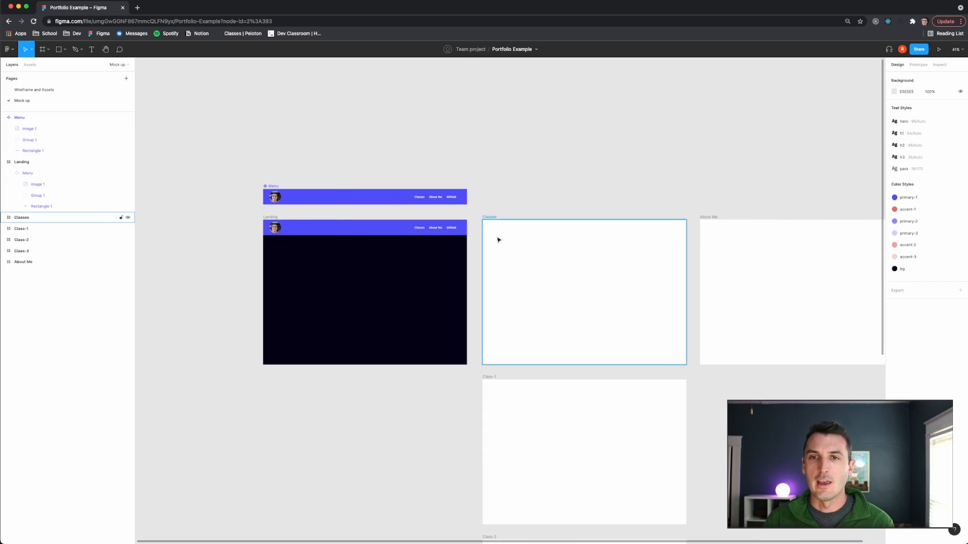
pyautogui.hscroll(2, 355, 235)
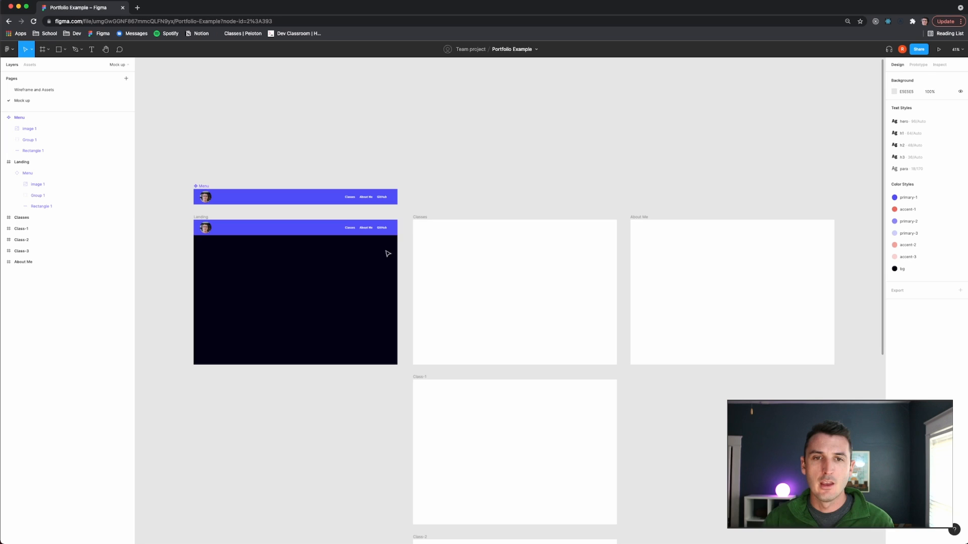
# - Apply the bg color style as the fill of the Classes, Class-1, Class-2, Class-3 and About Me frames
pyautogui.click(418, 217)
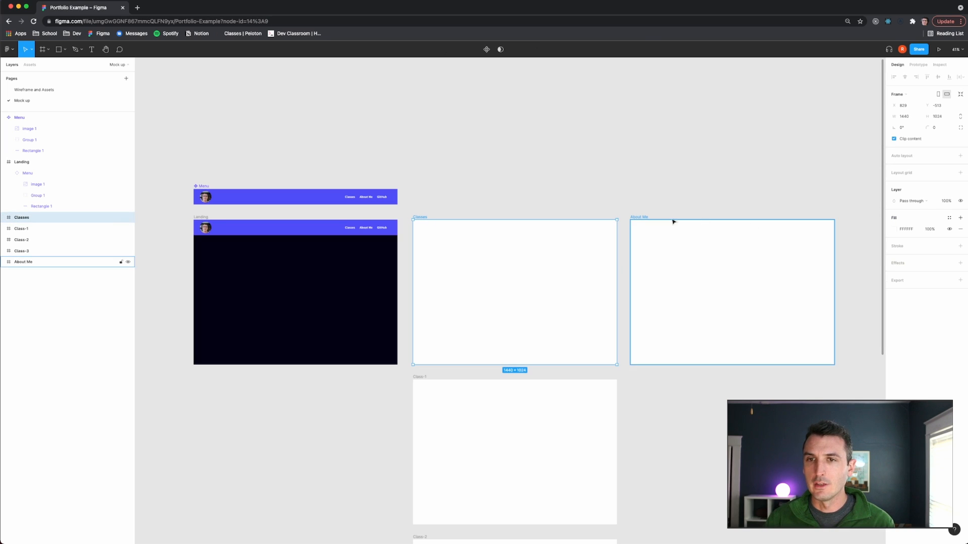
pyautogui.click(641, 217)
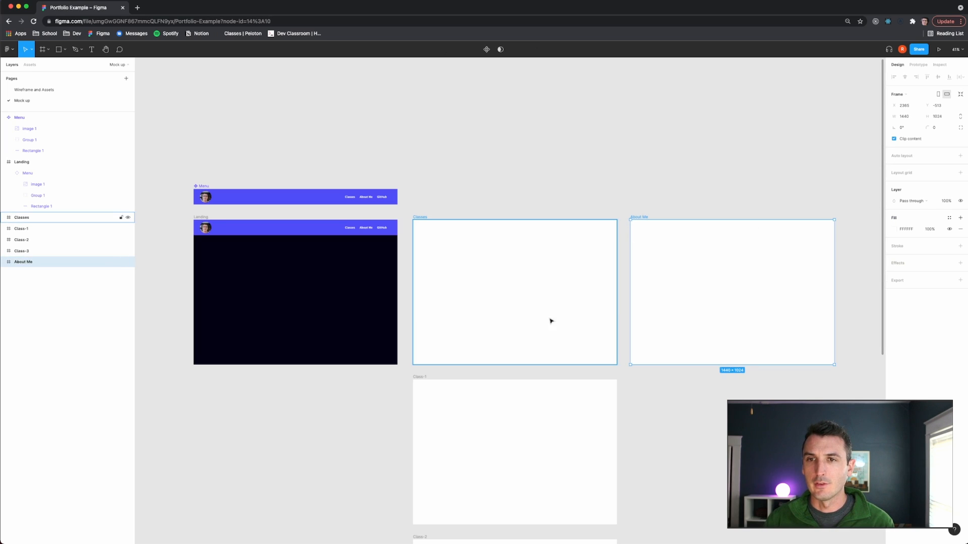
pyautogui.click(418, 382)
pyautogui.click(463, 160)
pyautogui.moveTo(419, 164); pyautogui.dragTo(831, 464)
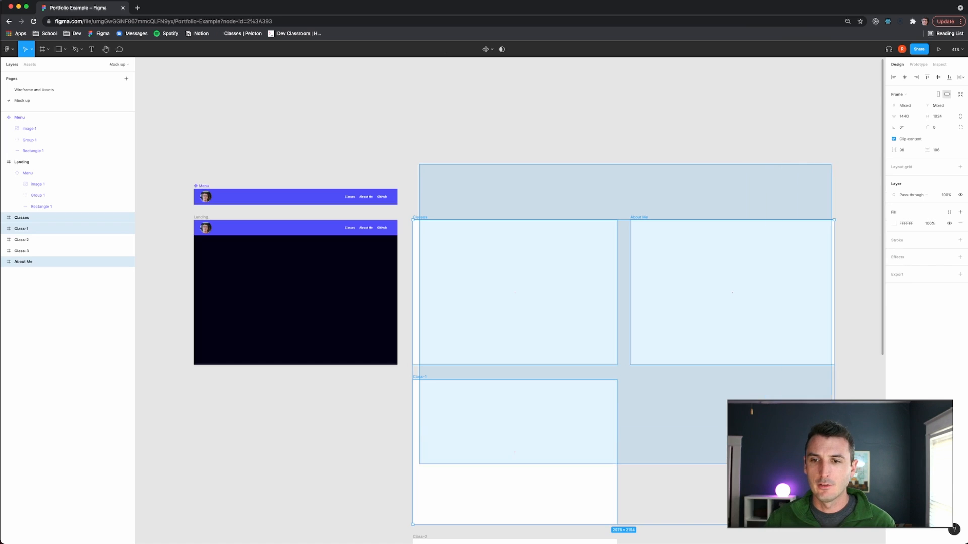
pyautogui.scroll(-2, 705, 408)
pyautogui.scroll(-10, 696, 406)
pyautogui.scroll(5, 757, 428)
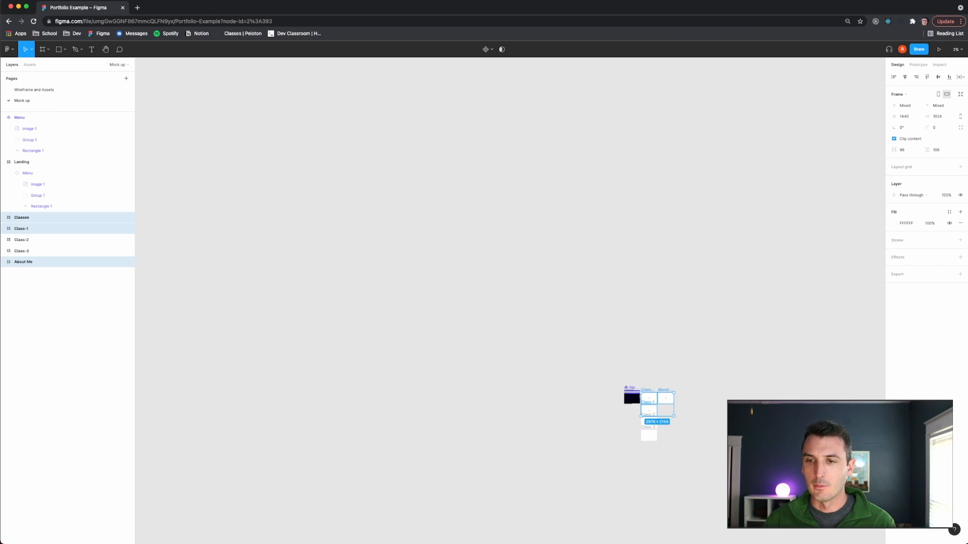
pyautogui.click(571, 448)
pyautogui.moveTo(578, 491); pyautogui.dragTo(457, 315)
pyautogui.click(949, 211)
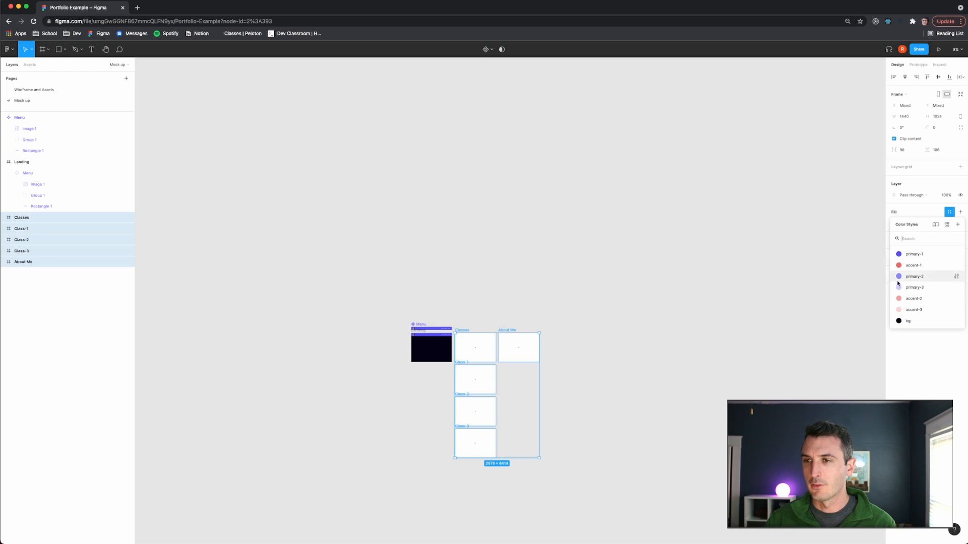
pyautogui.click(907, 321)
pyautogui.click(680, 347)
# - Place a copy of the Menu component flush along the top of the Classes frame and undo the extra paste
pyautogui.scroll(10, 498, 364)
pyautogui.scroll(-7, 496, 353)
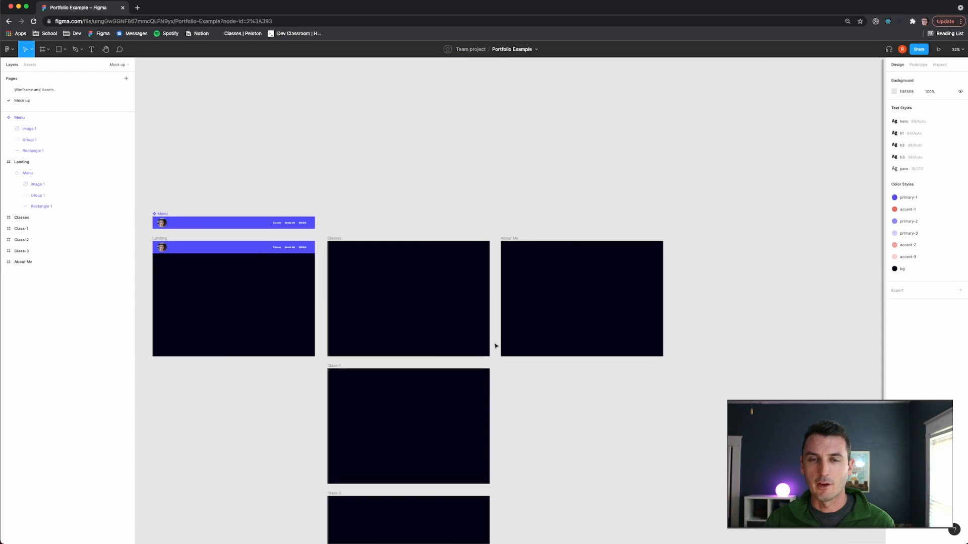
pyautogui.hscroll(-2, 459, 296)
pyautogui.click(289, 224)
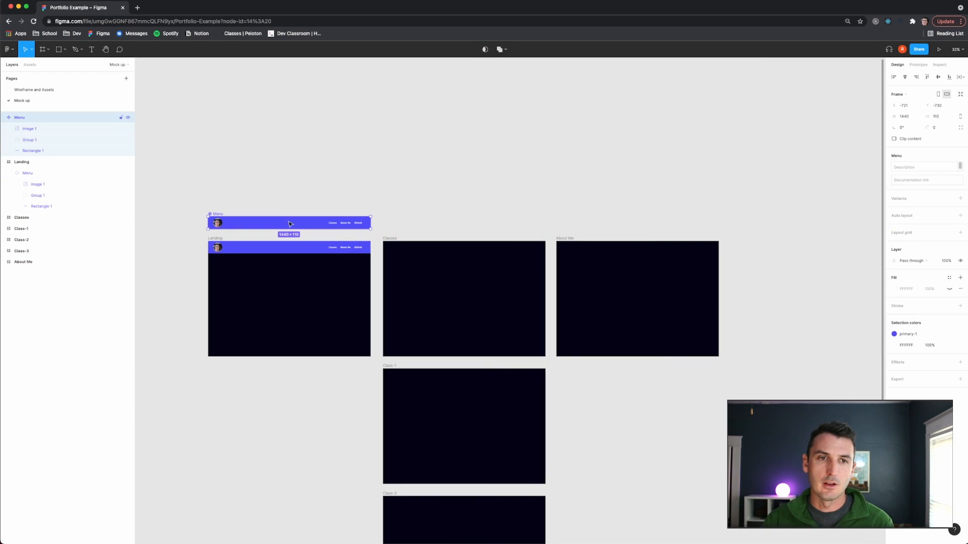
pyautogui.hotkey('ctrl', 'v')
pyautogui.moveTo(294, 223); pyautogui.dragTo(470, 248)
pyautogui.hotkey('ctrl', 'v')
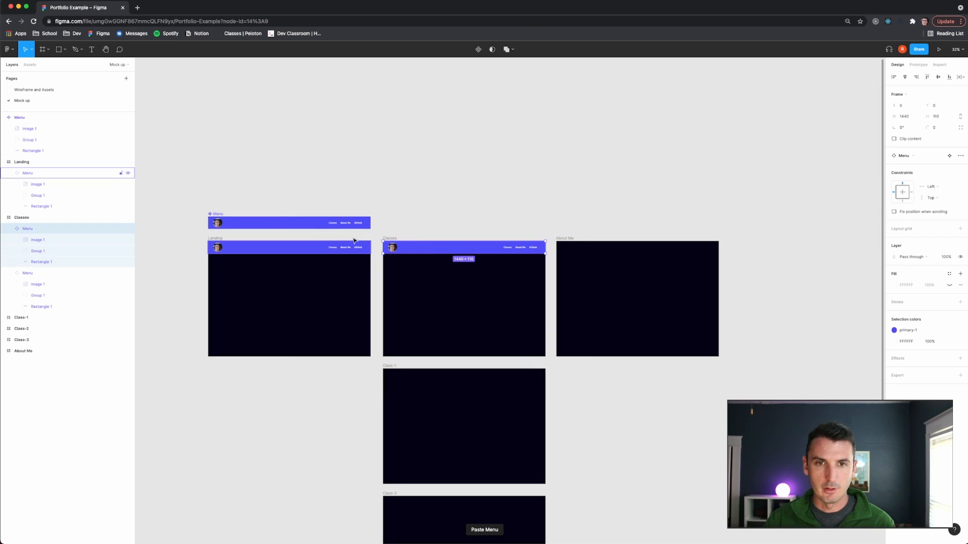
pyautogui.hotkey('ctrl', 'z')
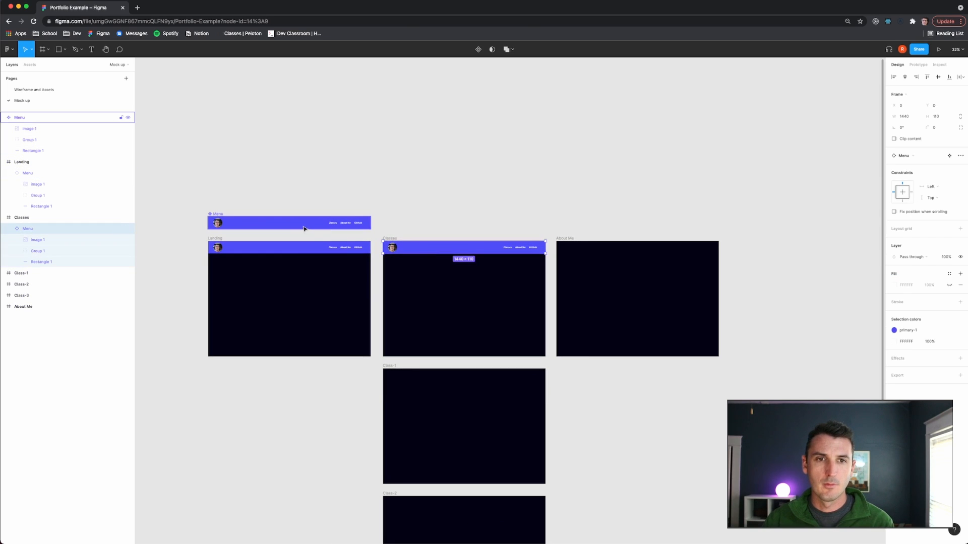
# - Place a copy of the Menu component flush along the top of the About Me frame
pyautogui.click(305, 229)
pyautogui.hotkey('ctrl', 'v')
pyautogui.moveTo(304, 229); pyautogui.dragTo(648, 256)
# - Place a copy of the Menu component along the top of both the Class-1 and Class-2 frames
pyautogui.click(249, 227)
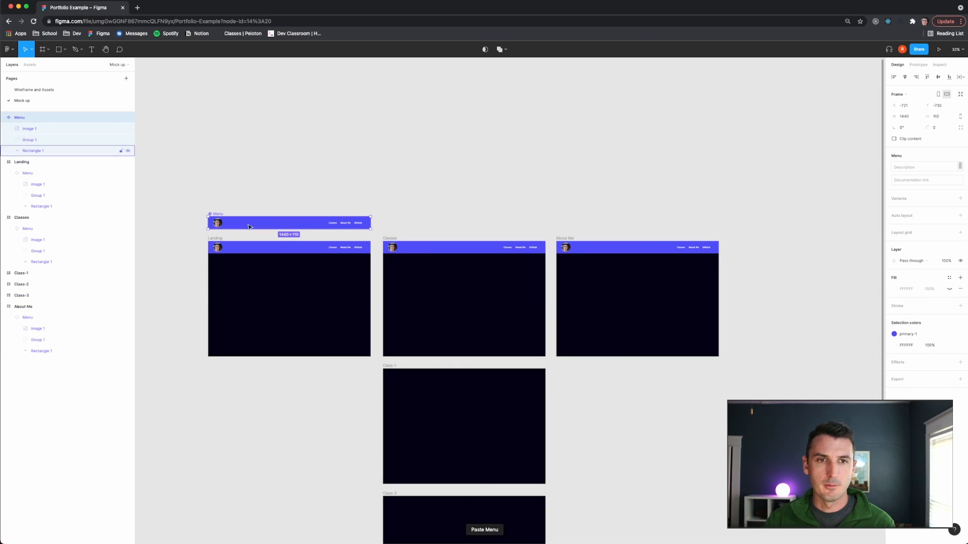
pyautogui.hotkey('ctrl', 'v')
pyautogui.moveTo(249, 227); pyautogui.dragTo(423, 377)
pyautogui.click(304, 226)
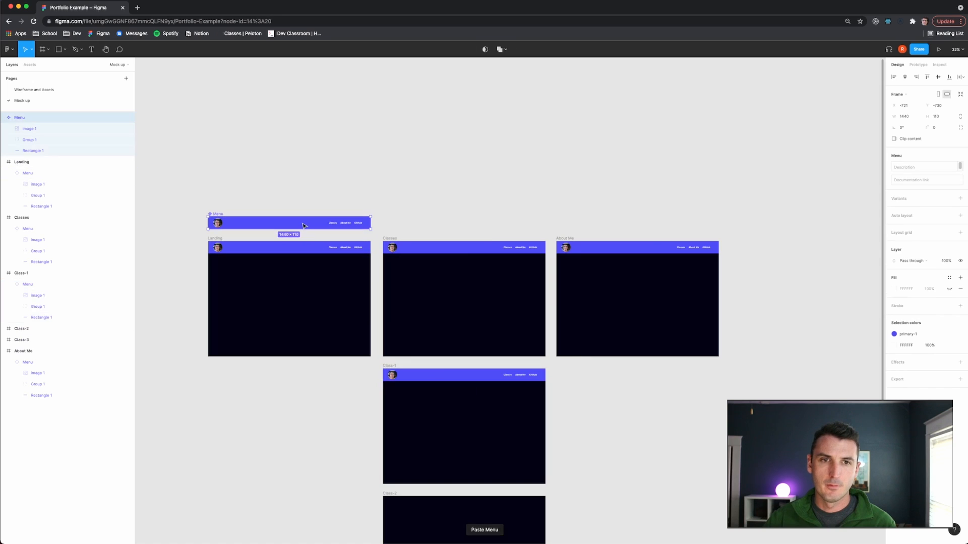
pyautogui.hotkey('ctrl', 'v')
pyautogui.moveTo(304, 226); pyautogui.dragTo(478, 506)
# - Place a copy of the Menu component flush along the top of the Class-3 frame
pyautogui.scroll(-5, 536, 482)
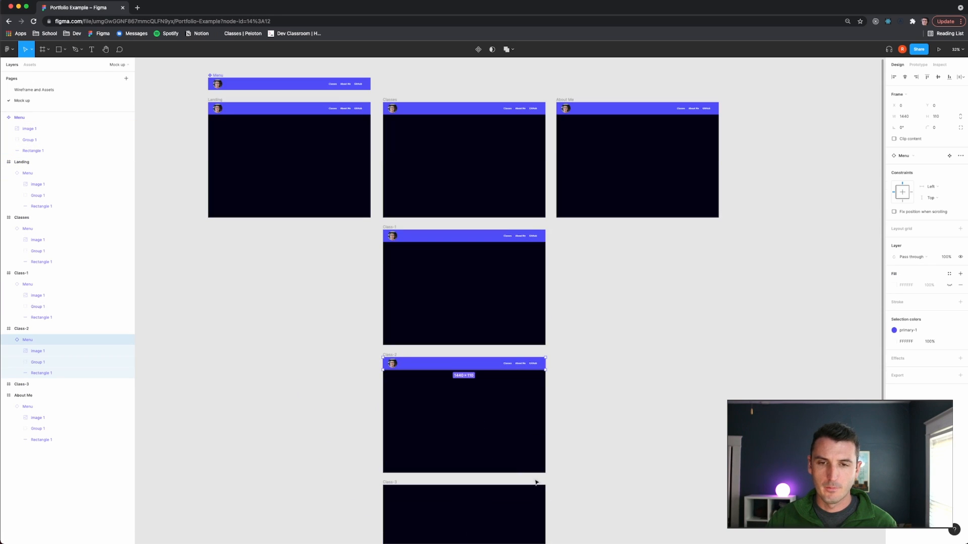
pyautogui.click(261, 84)
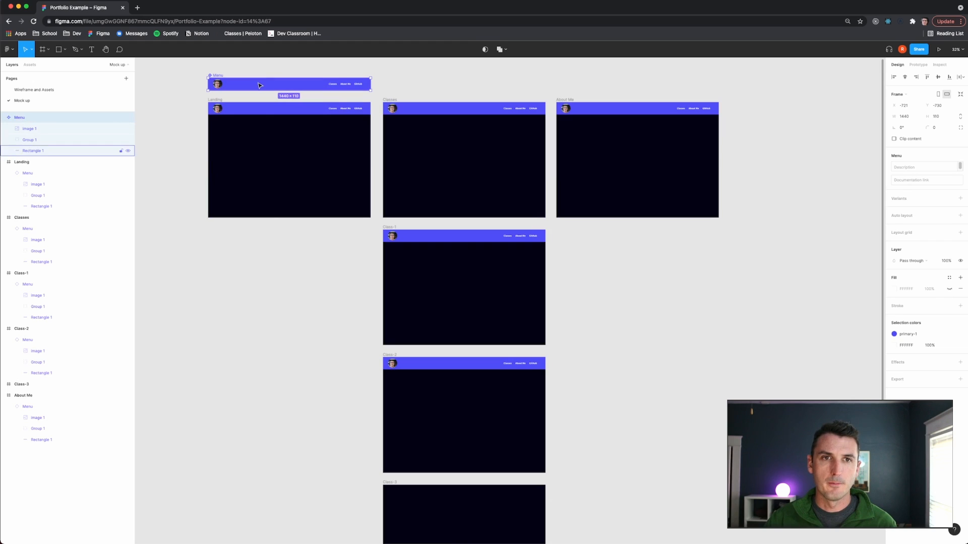
pyautogui.hotkey('ctrl', 'v')
pyautogui.moveTo(260, 84); pyautogui.dragTo(440, 504)
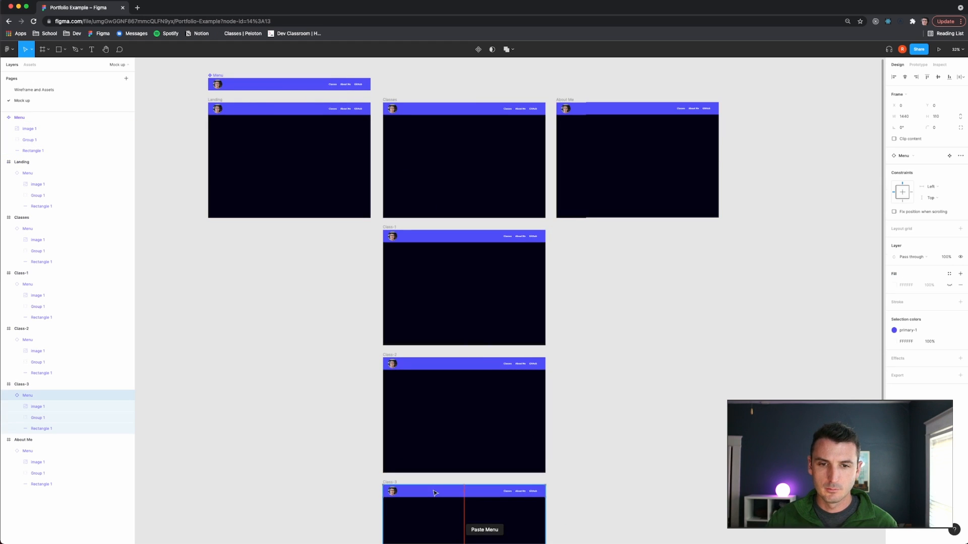
pyautogui.click(593, 485)
# - Switch the main Menu component's bar color to the accent-1 style and check the Menu instance on the Landing frame
pyautogui.scroll(-2, 616, 423)
pyautogui.scroll(-1, 611, 426)
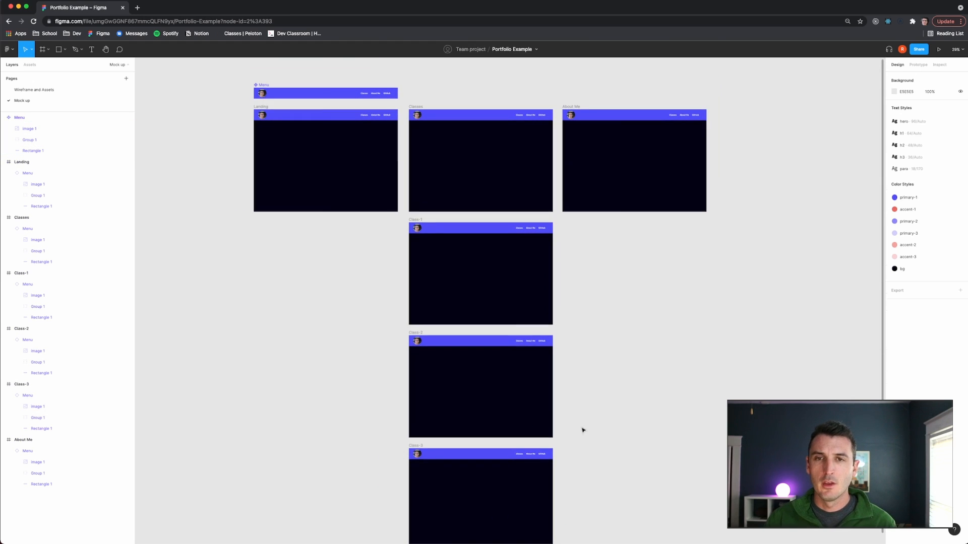
pyautogui.click(285, 94)
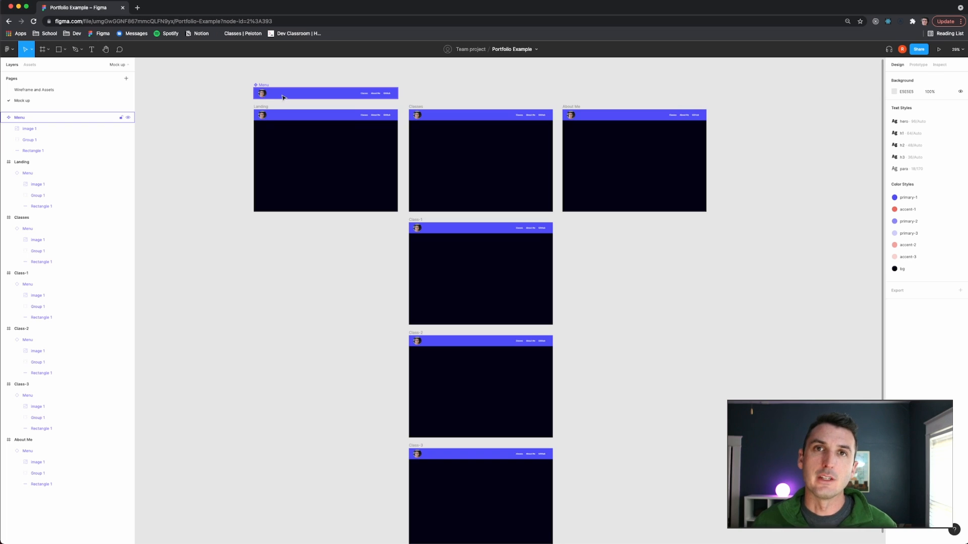
pyautogui.click(282, 96)
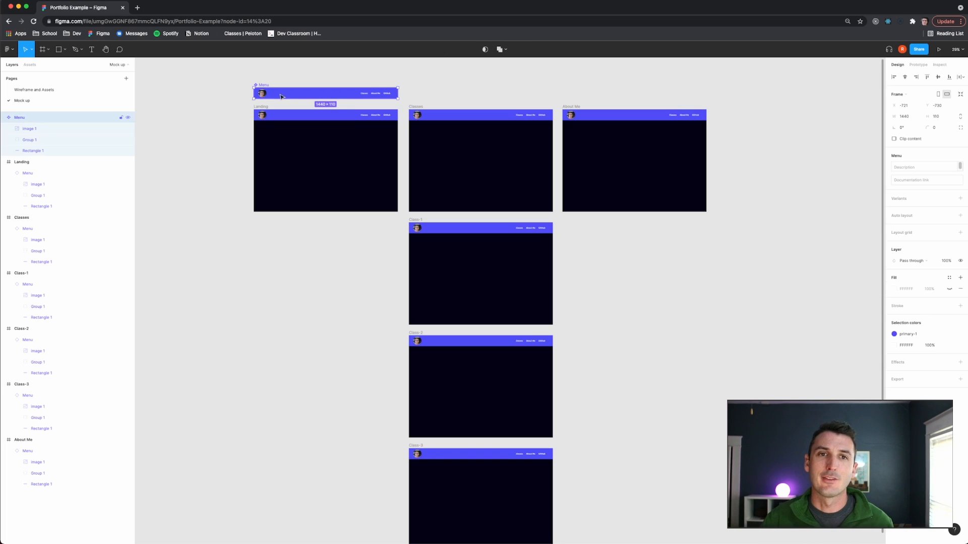
pyautogui.click(913, 336)
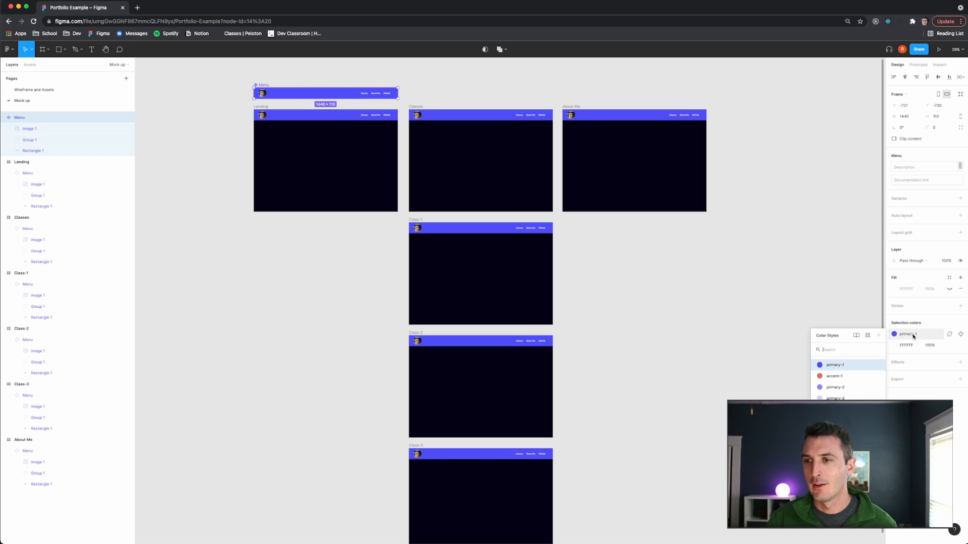
pyautogui.click(834, 376)
pyautogui.click(748, 361)
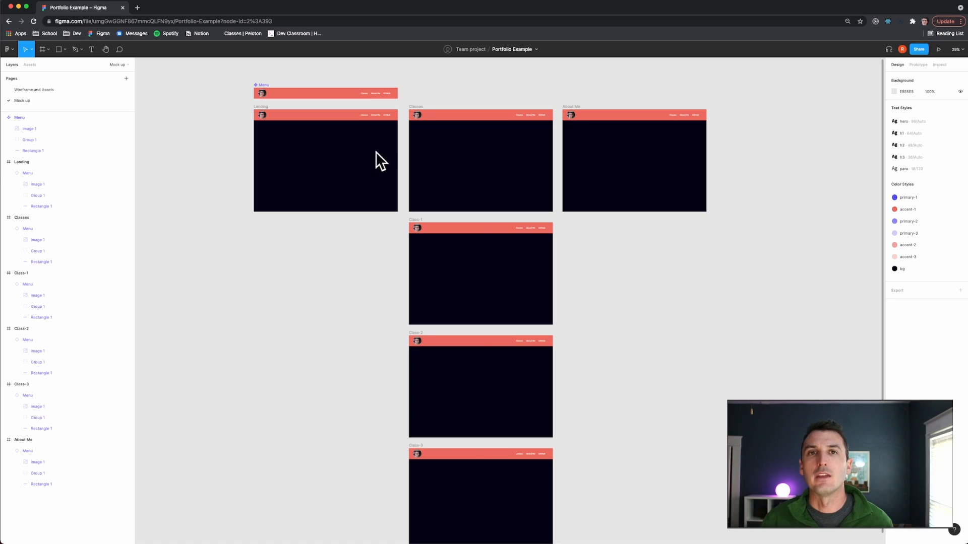
pyautogui.click(309, 117)
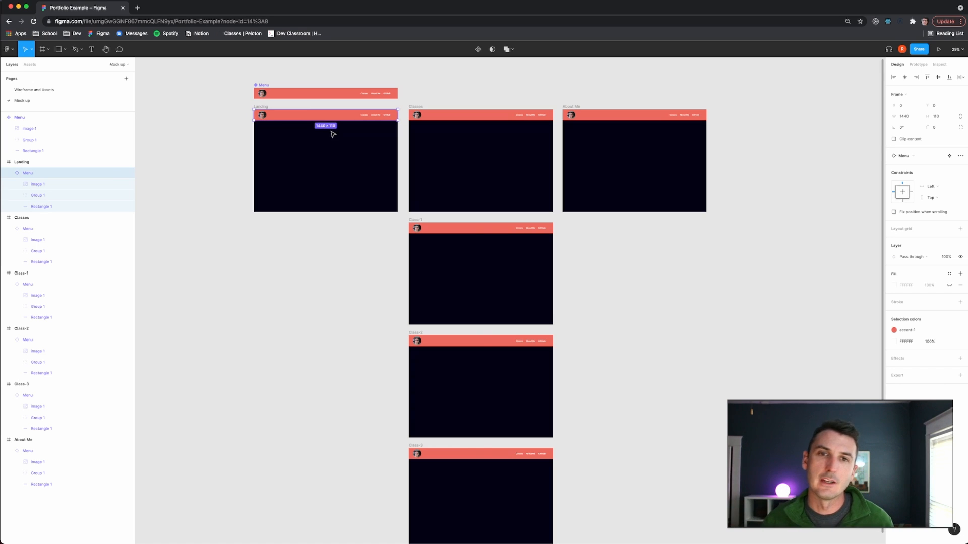
pyautogui.click(676, 287)
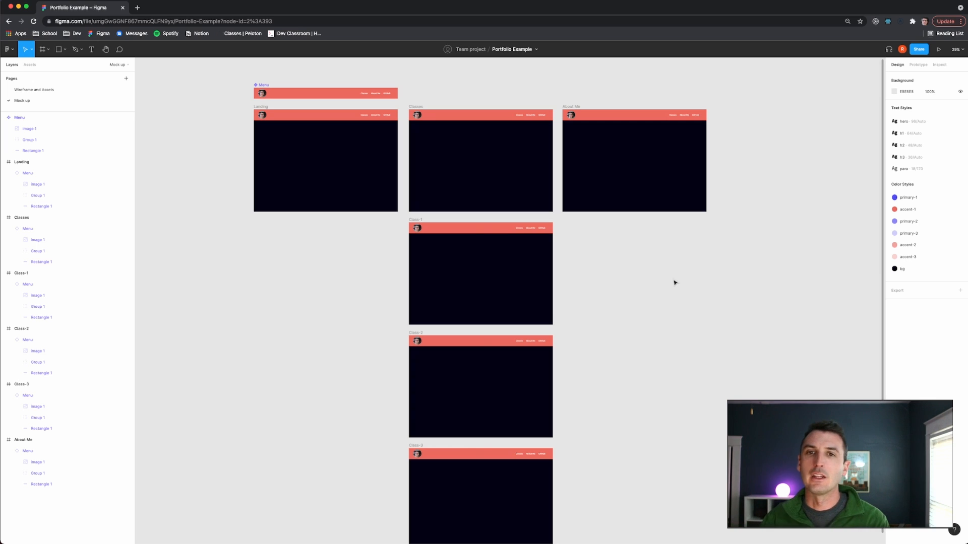
# - Examine the Landing frame up close and compare it with the landing page sketch on the Wireframe and Assets page
pyautogui.scroll(2, 374, 210)
pyautogui.scroll(5, 367, 214)
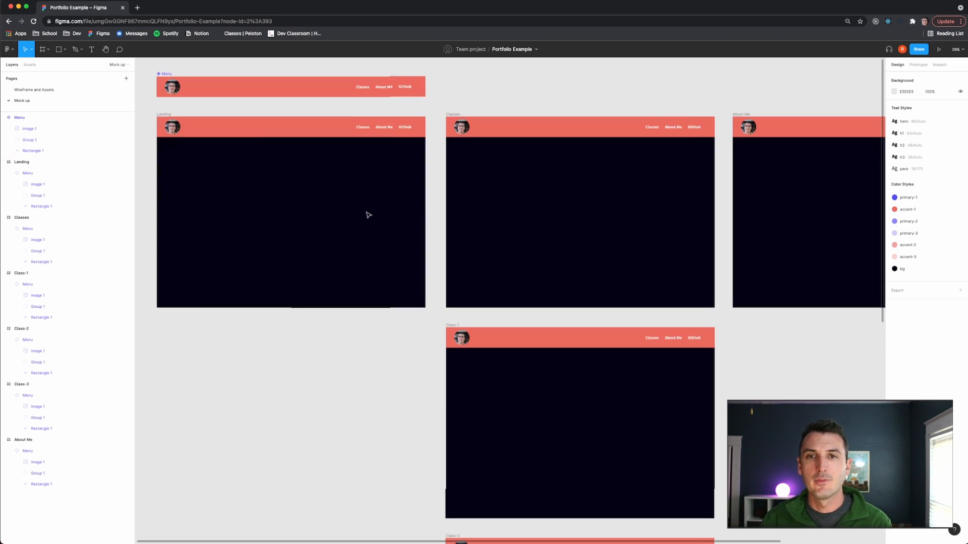
pyautogui.hscroll(-4, 362, 217)
pyautogui.scroll(5, 402, 223)
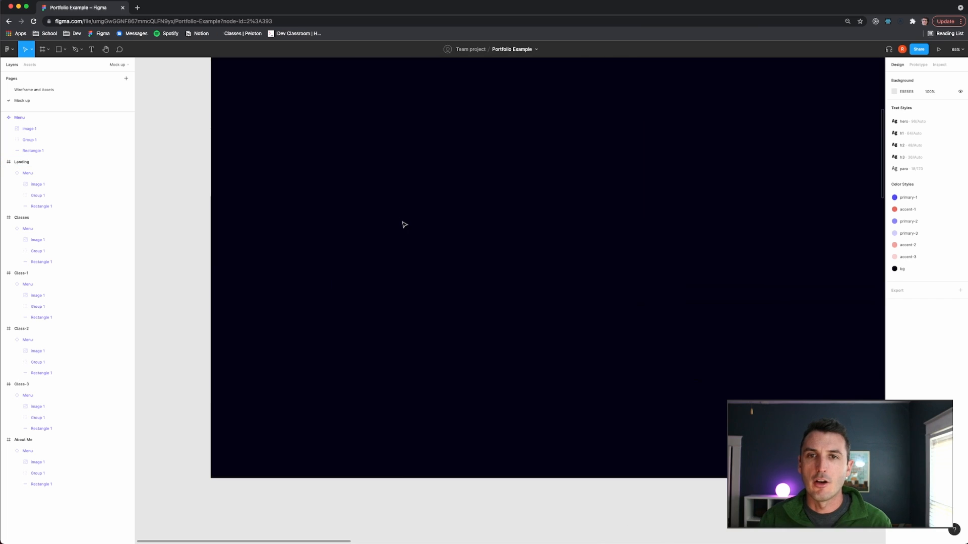
pyautogui.scroll(-1, 422, 235)
pyautogui.scroll(-2, 422, 236)
pyautogui.hscroll(1, 419, 233)
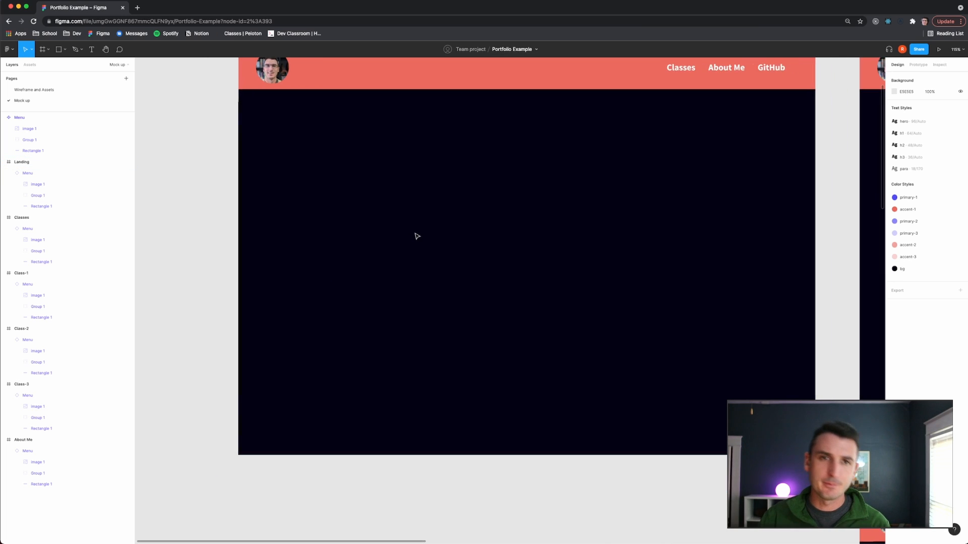
pyautogui.scroll(2, 415, 235)
pyautogui.scroll(-2, 417, 236)
pyautogui.hscroll(1, 417, 236)
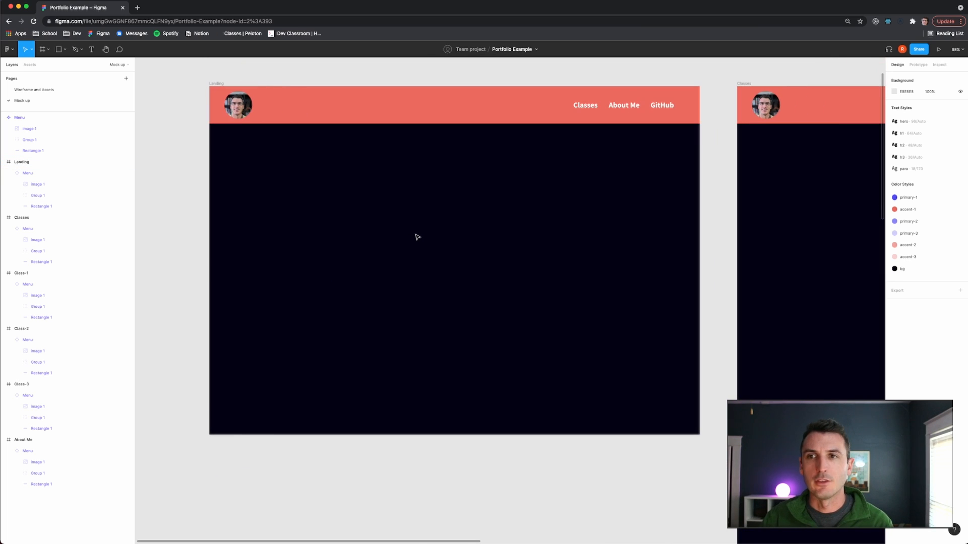
pyautogui.click(35, 90)
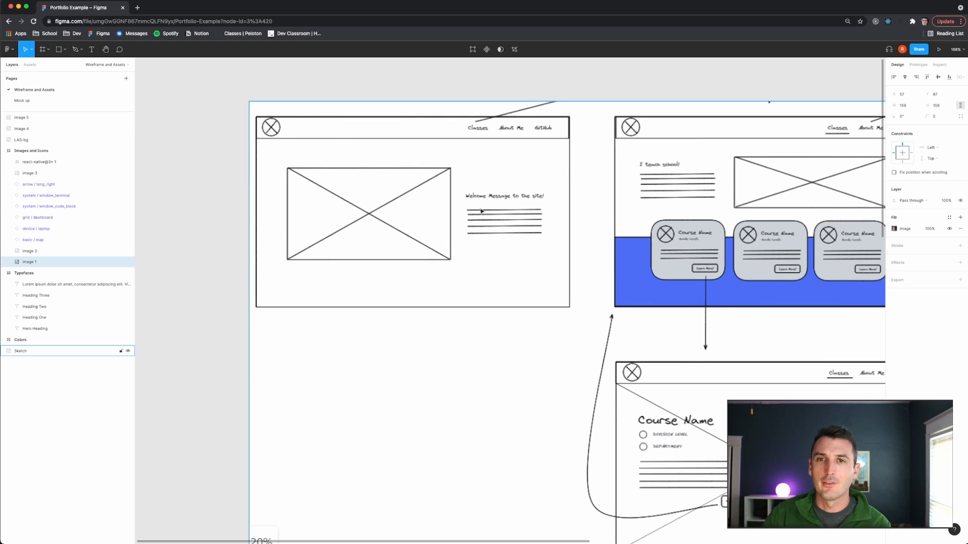
pyautogui.click(36, 101)
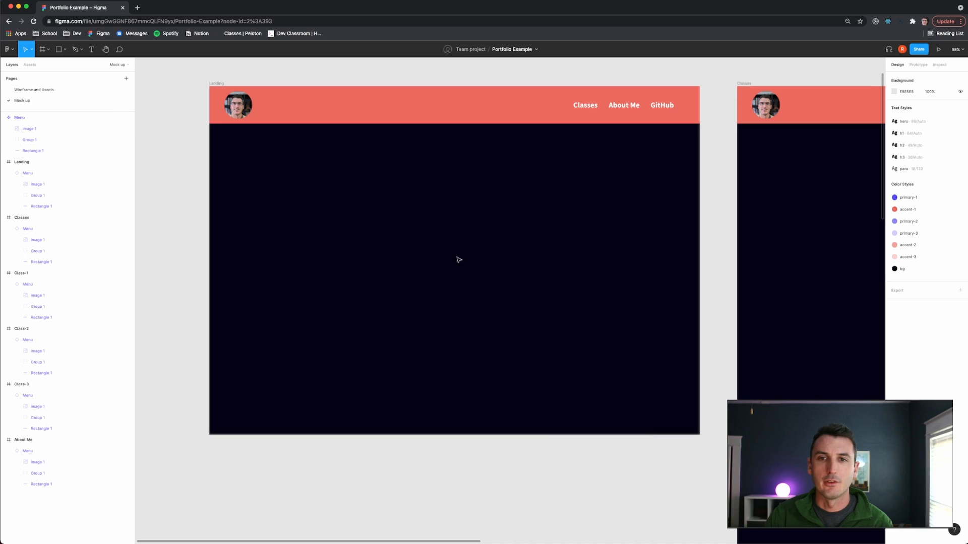
# - Copy the photo of the teacher and student at a laptop from the Wireframe and Assets page and paste it into the Landing frame
pyautogui.click(25, 90)
pyautogui.scroll(3, 638, 273)
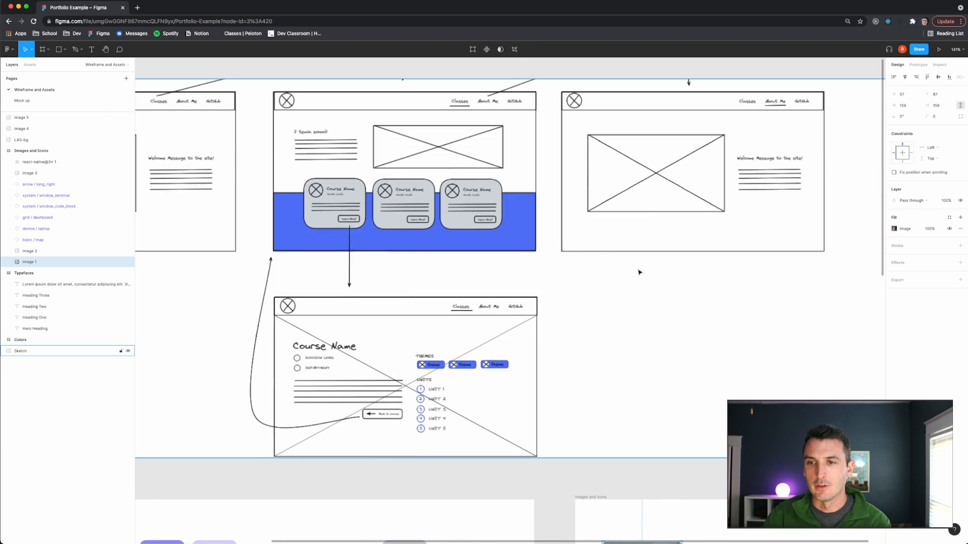
pyautogui.scroll(-10, 638, 273)
pyautogui.hscroll(4, 639, 272)
pyautogui.click(672, 320)
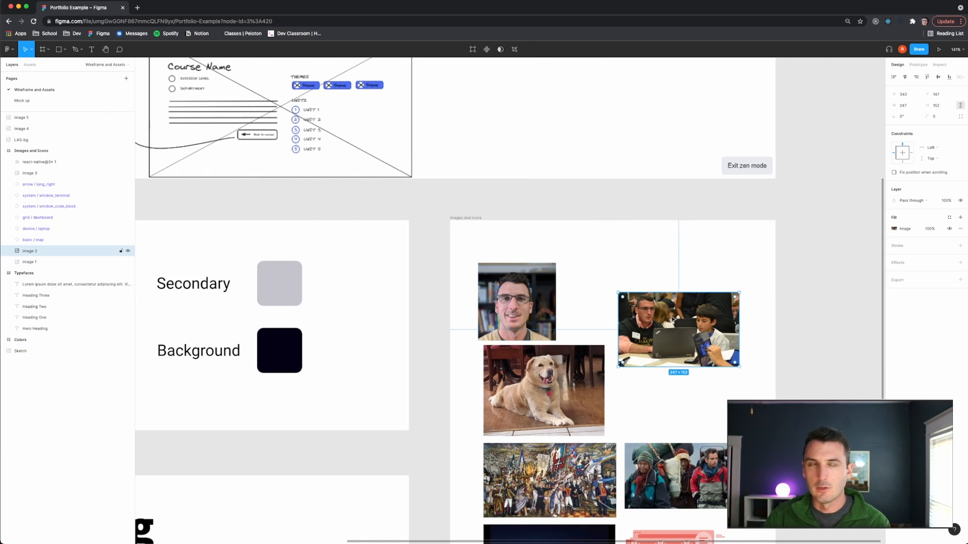
pyautogui.click(40, 103)
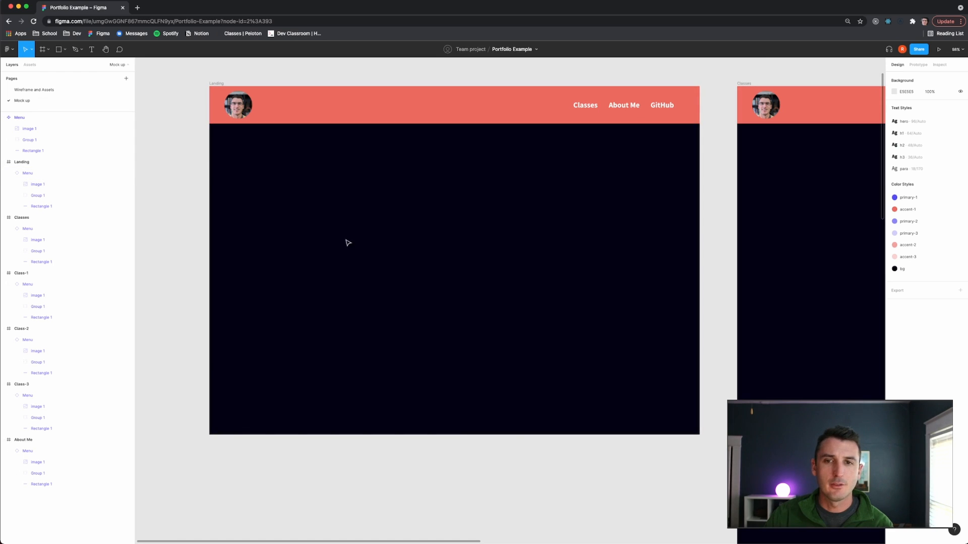
pyautogui.hotkey('ctrl', 'v')
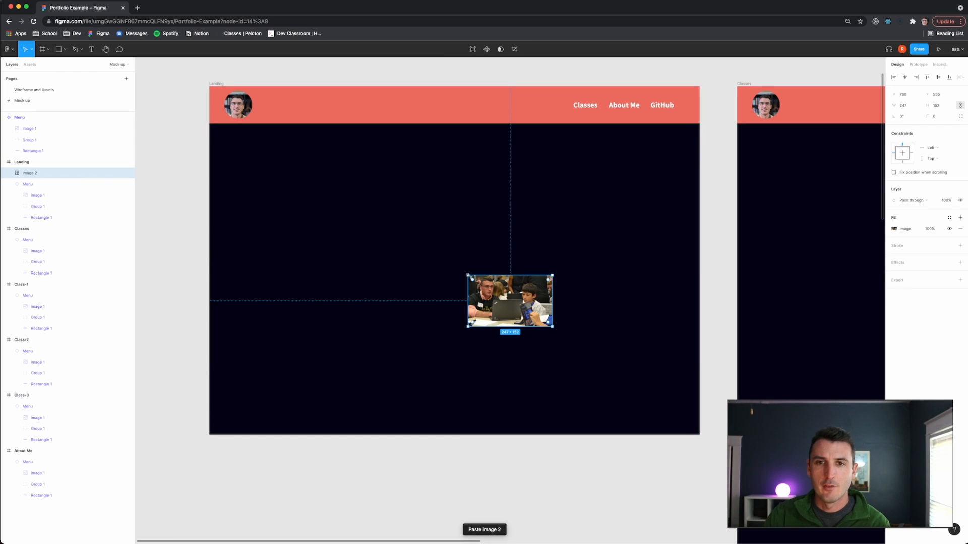
# - Enlarge the pasted laptop photo and move it into the left half of the Landing frame, below the menu
pyautogui.moveTo(469, 275); pyautogui.dragTo(329, 211)
pyautogui.moveTo(439, 242); pyautogui.dragTo(387, 244)
pyautogui.click(189, 225)
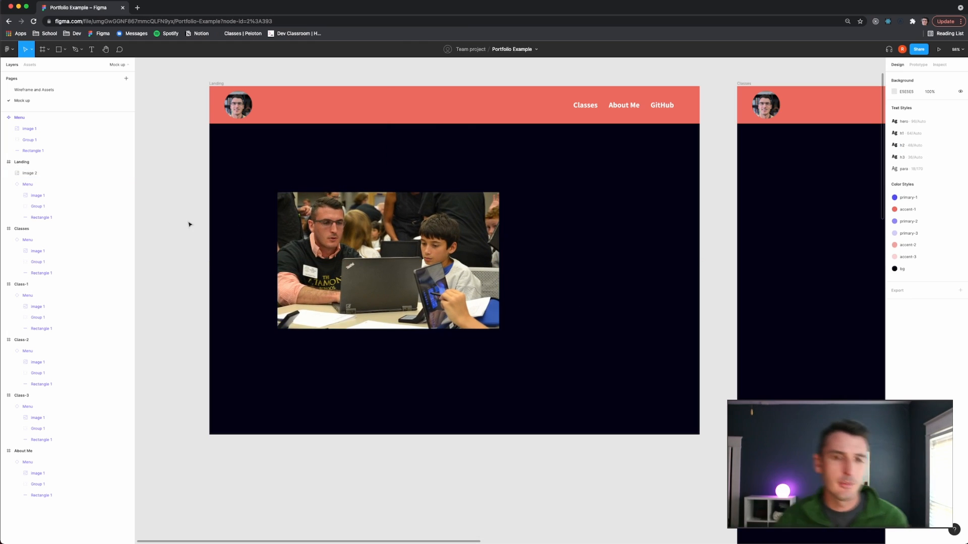
# - Review the welcome message layout in the sketch on the Wireframe and Assets page, and return to the Mock up page
pyautogui.press('t')
pyautogui.click(554, 208)
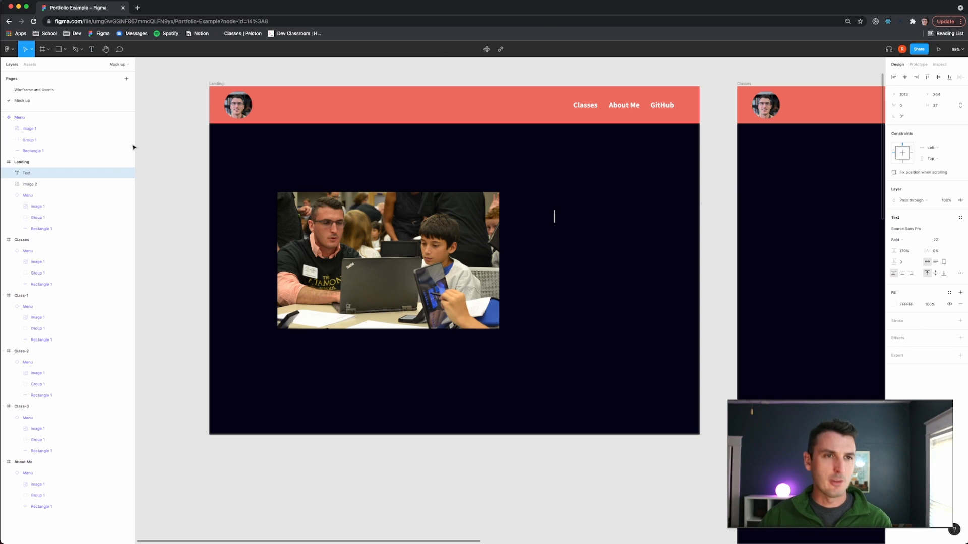
pyautogui.click(33, 90)
pyautogui.scroll(5, 398, 230)
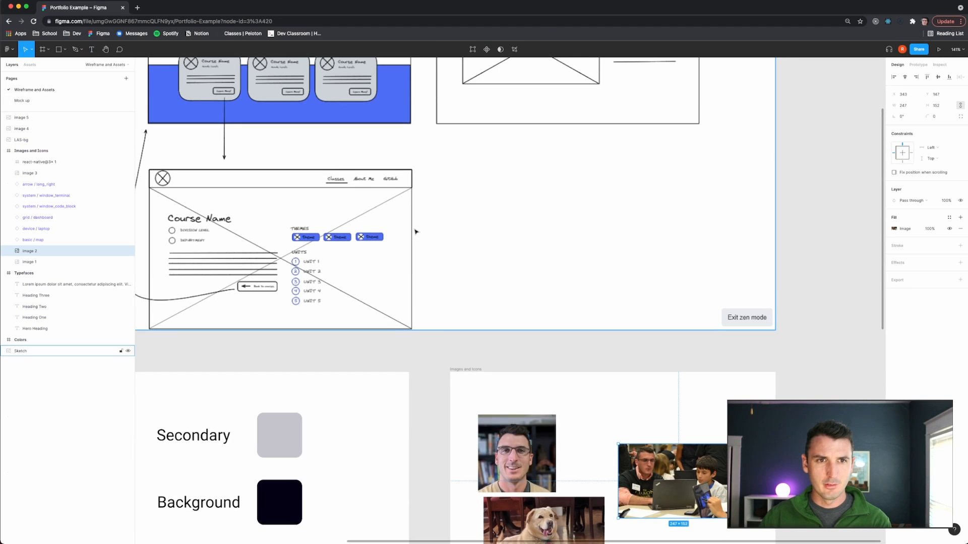
pyautogui.scroll(5, 415, 231)
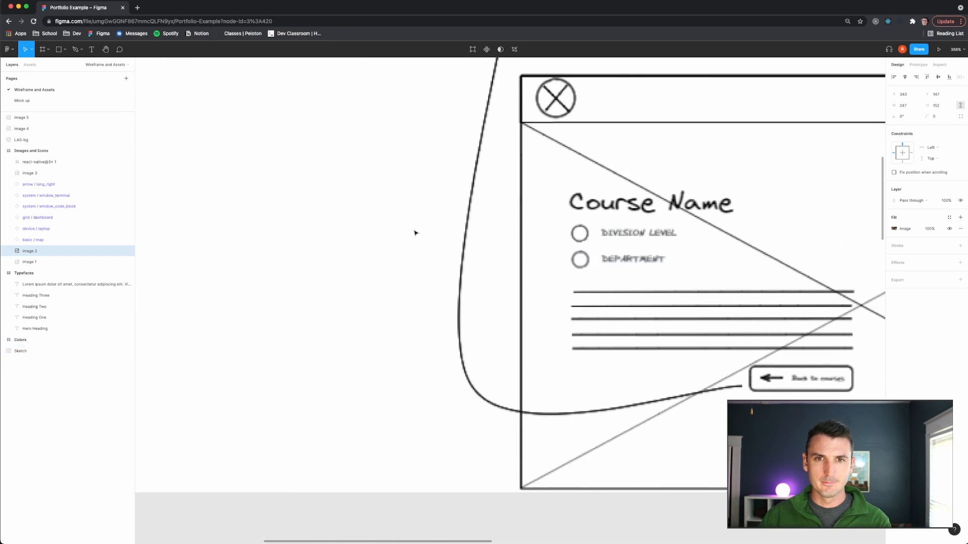
pyautogui.scroll(-5, 416, 232)
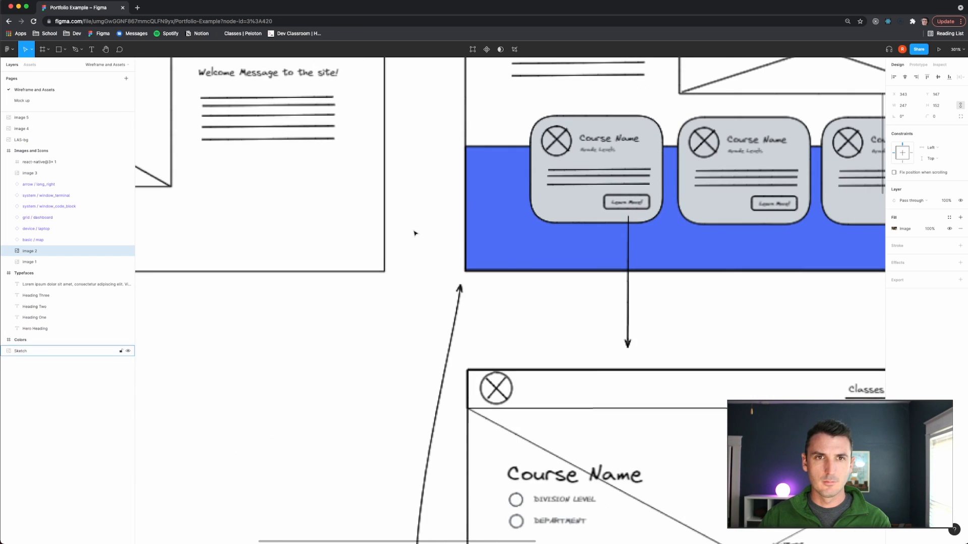
pyautogui.click(56, 101)
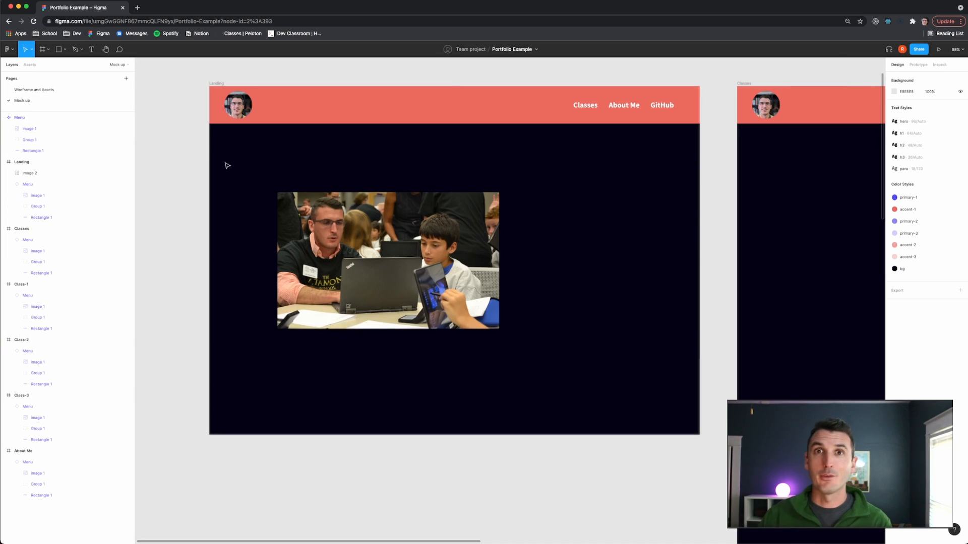
# - Add the text "Here's my Welcome Message!" beside the photo in the Landing frame
pyautogui.press('t')
pyautogui.click(543, 211)
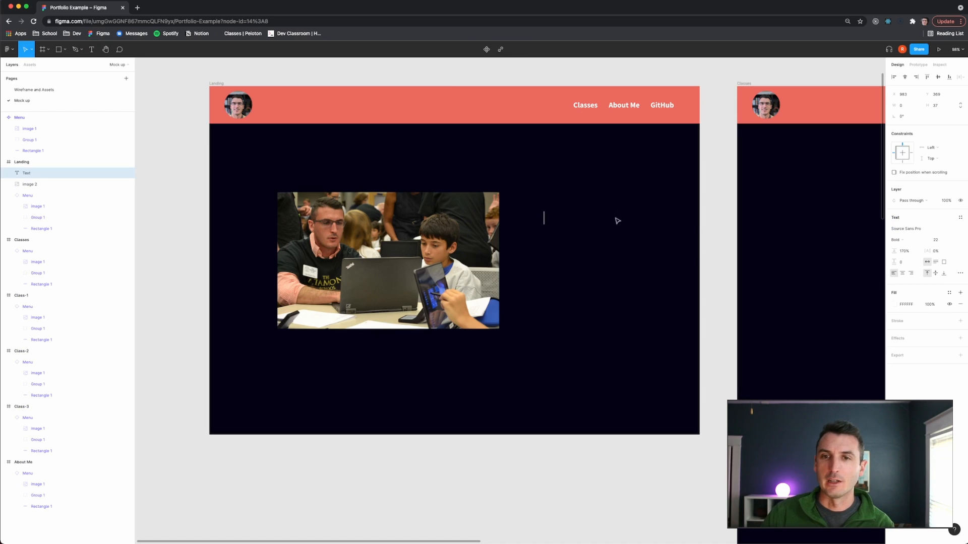
pyautogui.write("Here's my We")
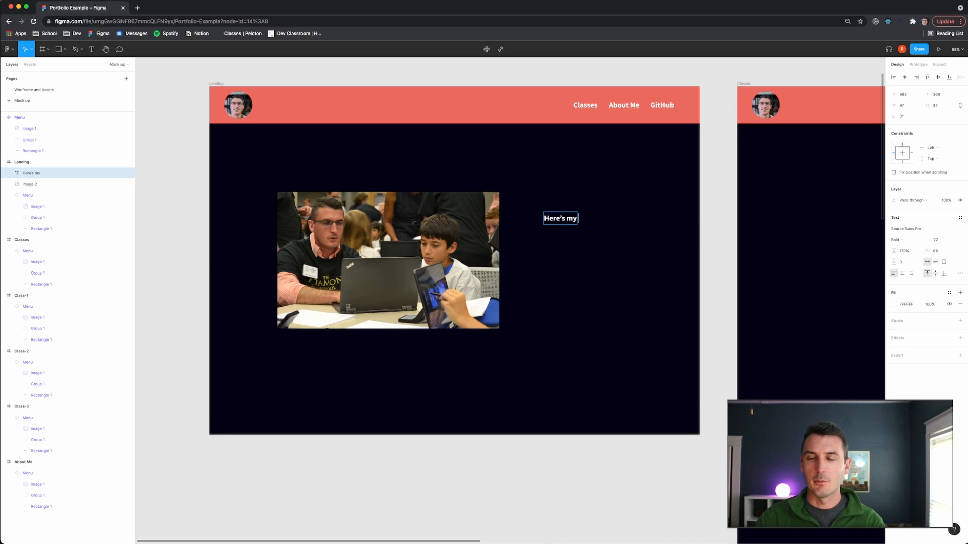
pyautogui.write('lcome Message!')
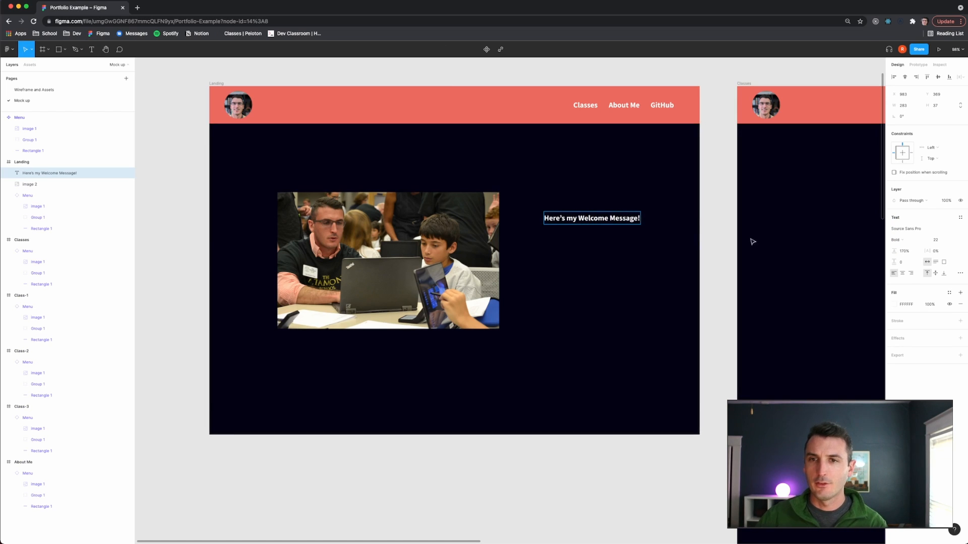
pyautogui.press('Escape')
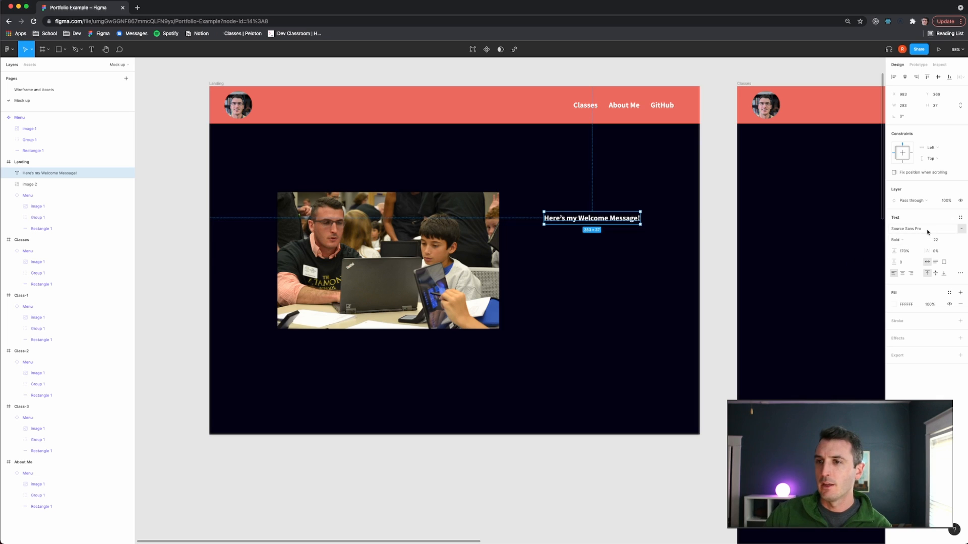
# - Apply the hero text style to the welcome heading and fit it beside the photo, wrapped onto three lines
pyautogui.click(961, 219)
pyautogui.click(909, 259)
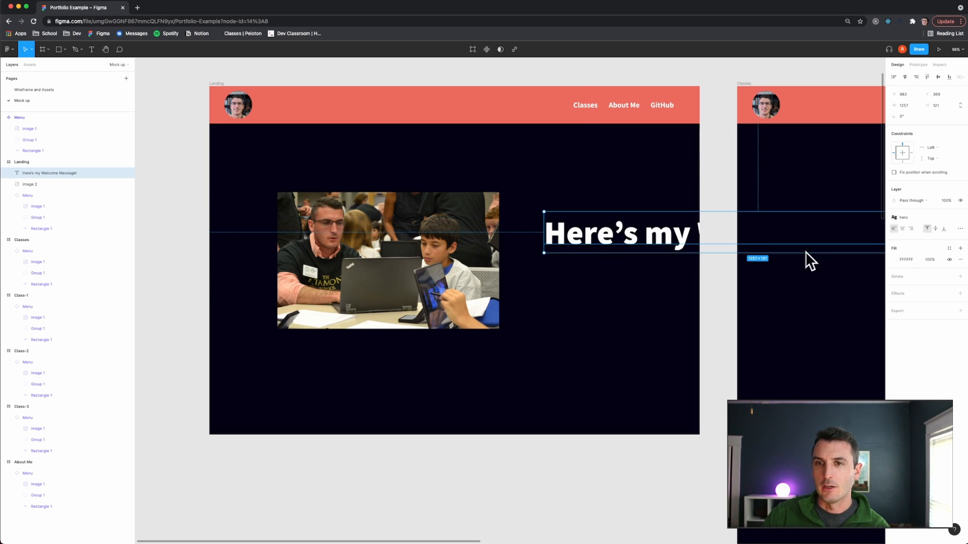
pyautogui.moveTo(625, 241); pyautogui.dragTo(520, 226)
# - Shrink the laptop photo in the Landing frame and move the welcome heading closer to it
pyautogui.click(446, 243)
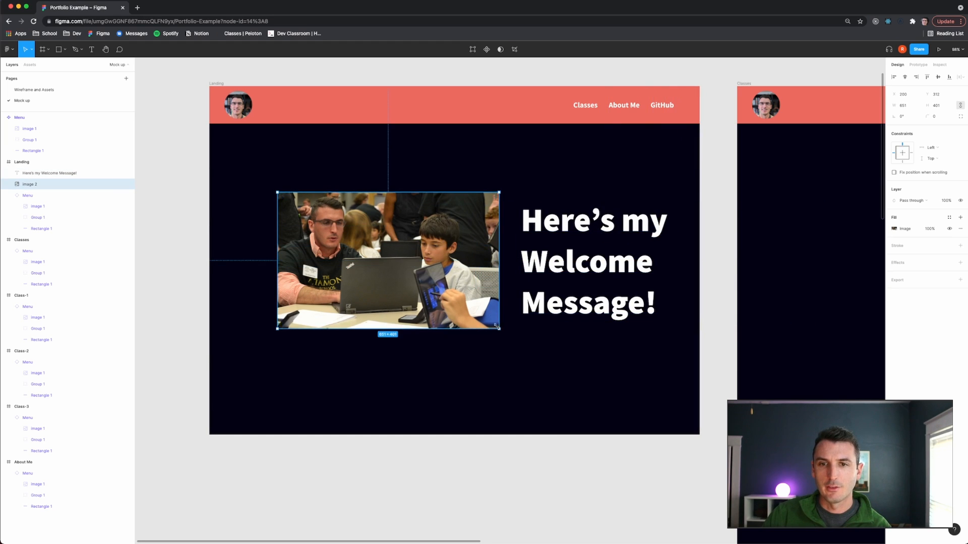
pyautogui.moveTo(497, 326); pyautogui.dragTo(401, 277)
pyautogui.click(568, 238)
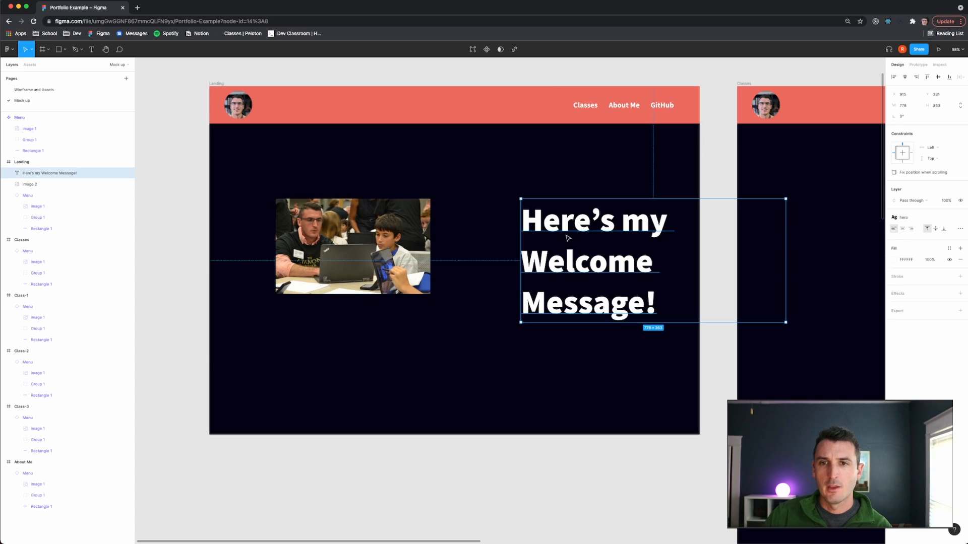
pyautogui.moveTo(551, 232); pyautogui.dragTo(492, 227)
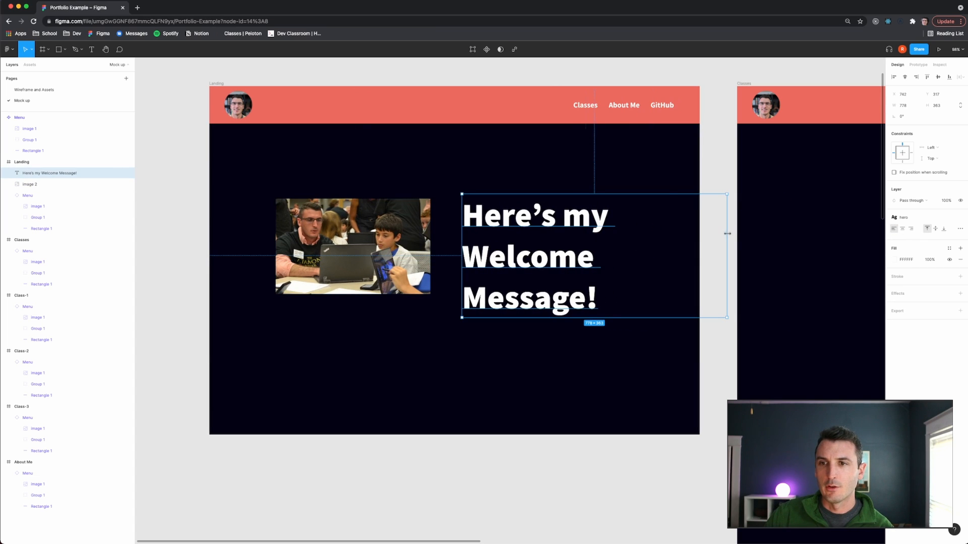
# - Resize the welcome heading's text box to about 717 × 253 so it fits between the photo and the Landing frame's right edge
pyautogui.moveTo(728, 233); pyautogui.dragTo(664, 238)
pyautogui.moveTo(462, 247); pyautogui.dragTo(443, 248)
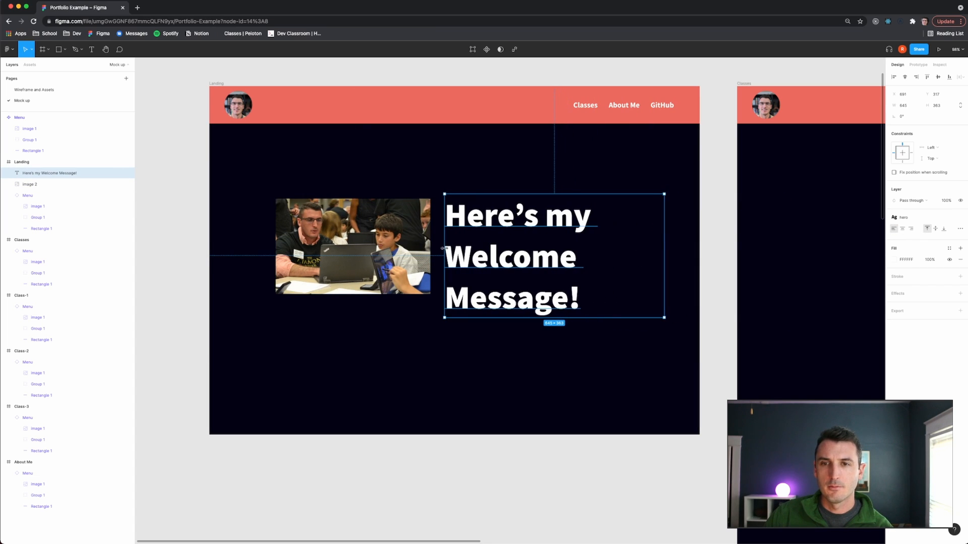
pyautogui.moveTo(584, 321); pyautogui.dragTo(580, 282)
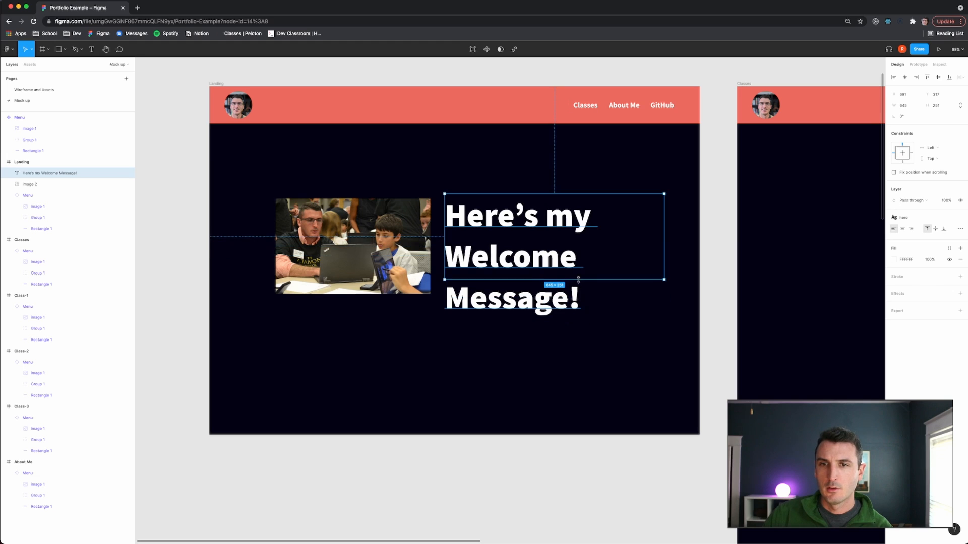
pyautogui.moveTo(664, 245); pyautogui.dragTo(689, 244)
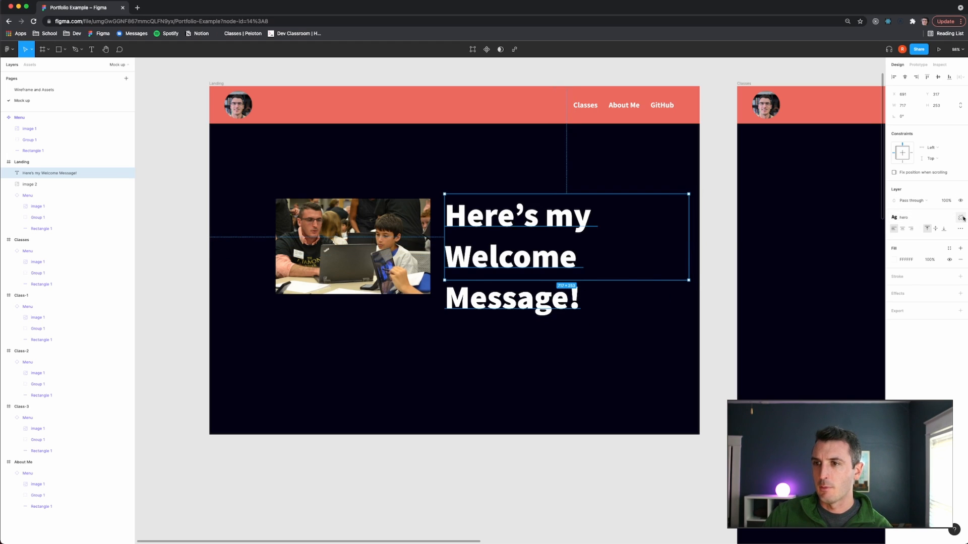
# - Detach the welcome heading from the hero style and format it as centered text at font size 64
pyautogui.click(960, 217)
pyautogui.click(952, 240)
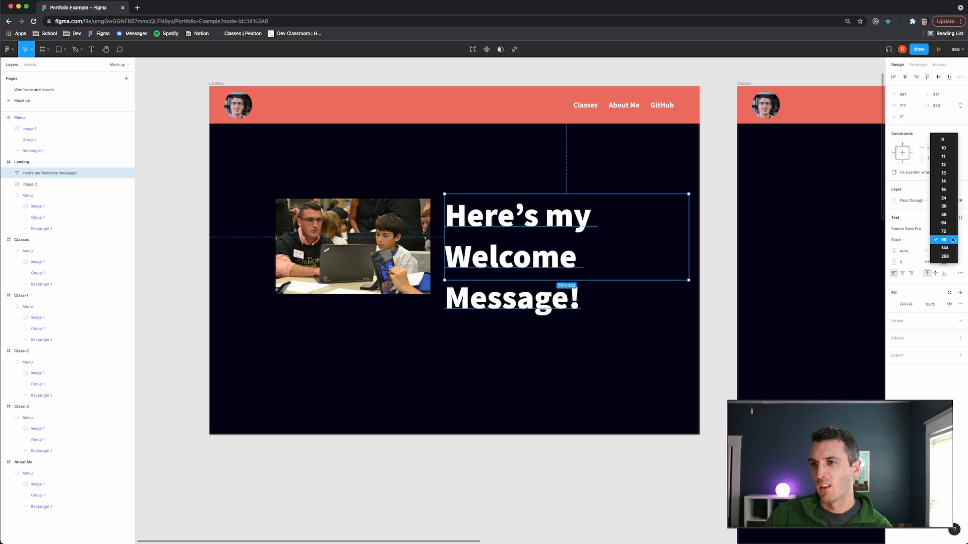
pyautogui.click(950, 229)
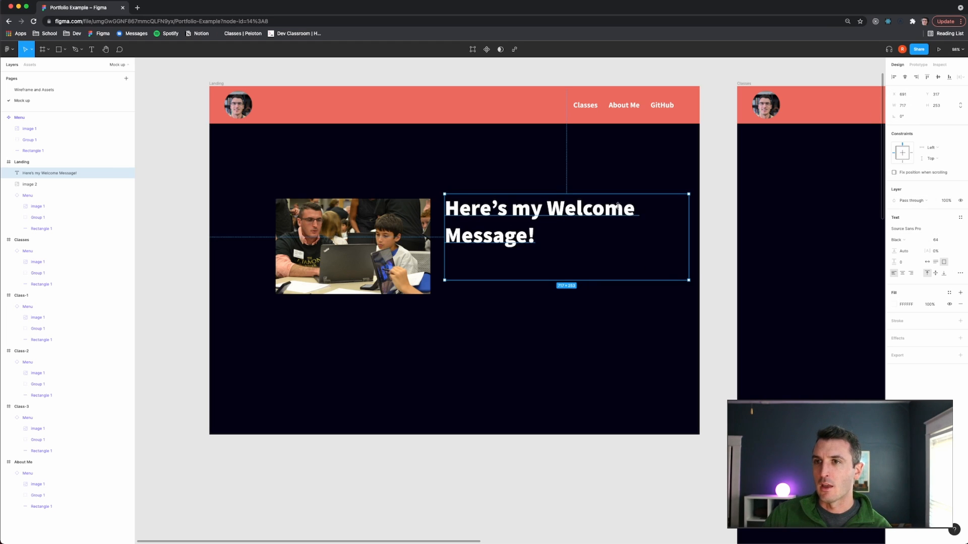
pyautogui.click(910, 273)
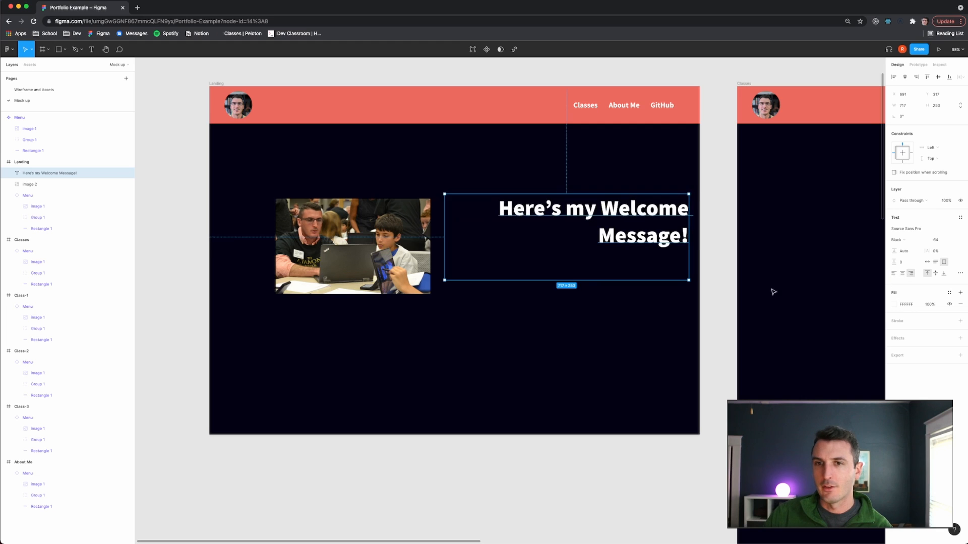
pyautogui.click(902, 272)
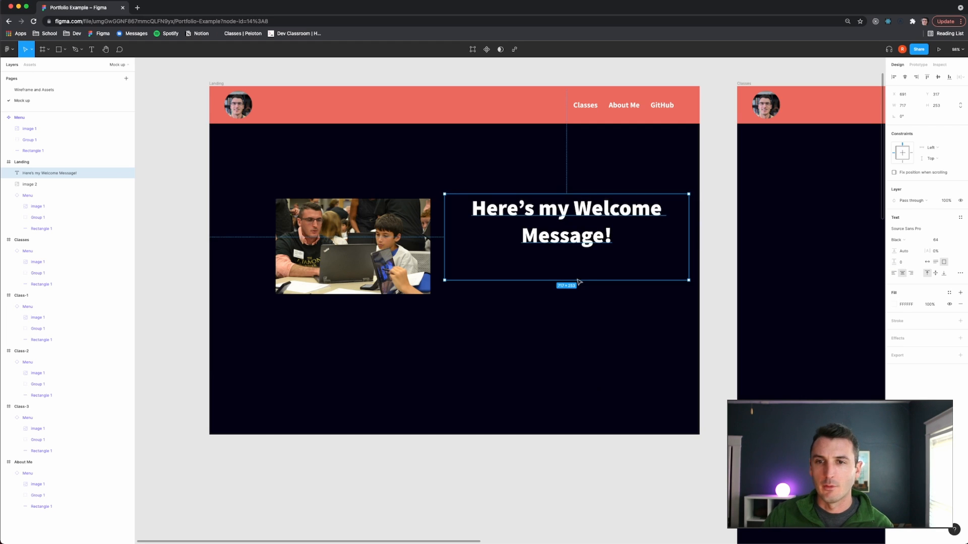
# - Shorten the welcome heading's text box to a height of about 153 and align its top with the photo's top edge
pyautogui.moveTo(577, 277); pyautogui.dragTo(571, 246)
pyautogui.click(572, 374)
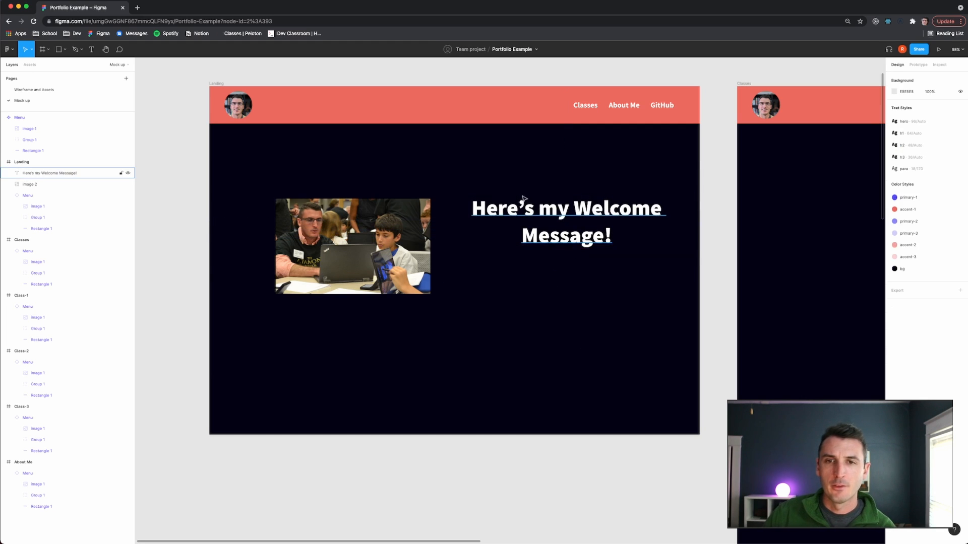
pyautogui.moveTo(549, 214); pyautogui.dragTo(543, 220)
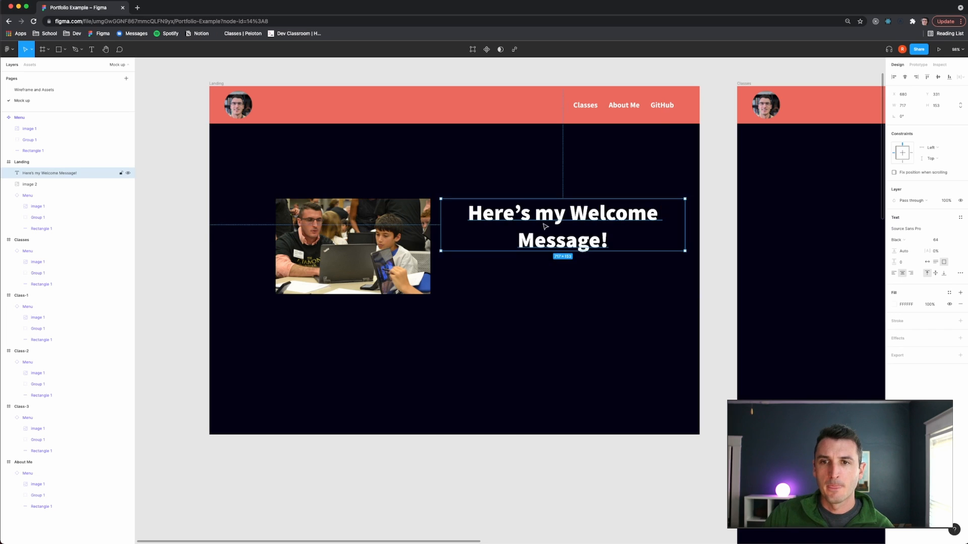
pyautogui.click(558, 293)
# - Draw a text box about 561 × 129 directly below the welcome heading and enter "Hello there" in it
pyautogui.press('t')
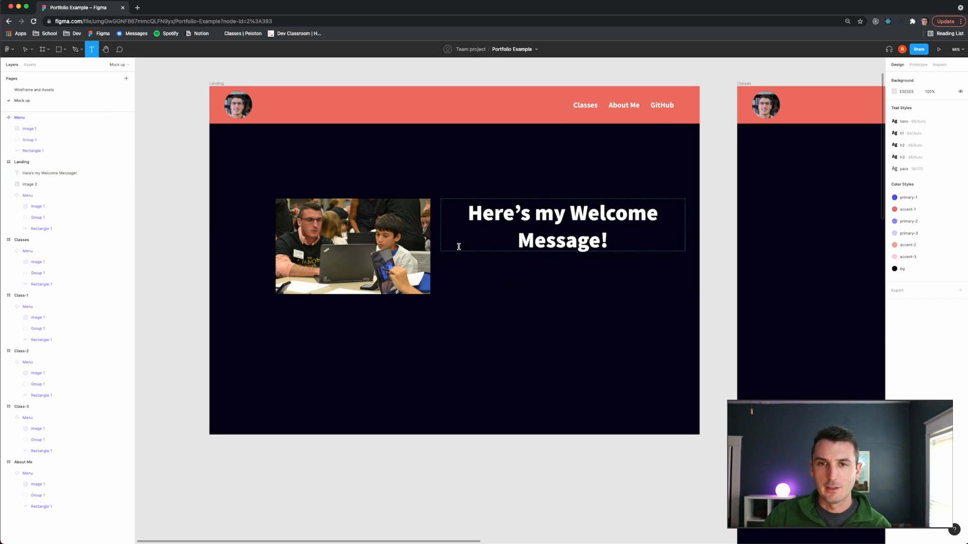
pyautogui.moveTo(471, 255); pyautogui.dragTo(663, 300)
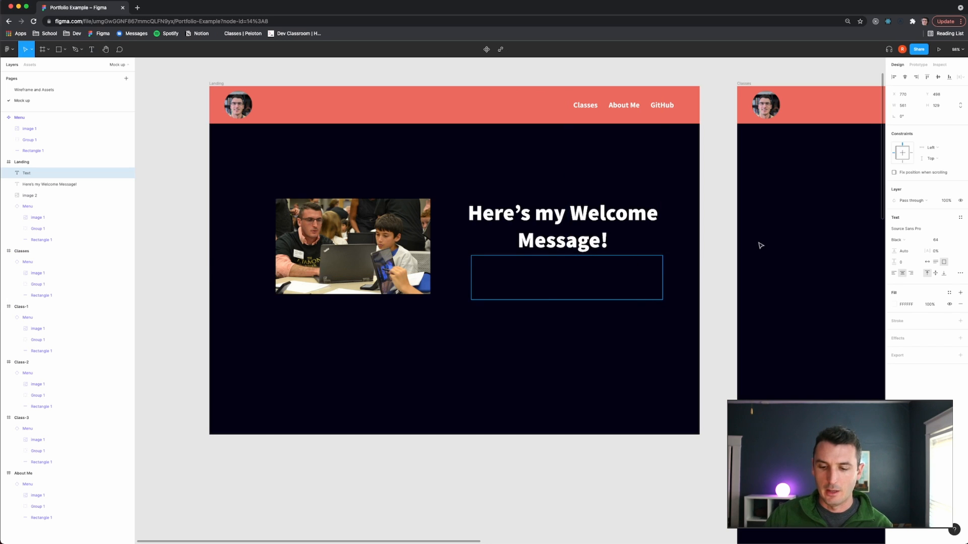
pyautogui.write('Heel')
pyautogui.write('lo there')
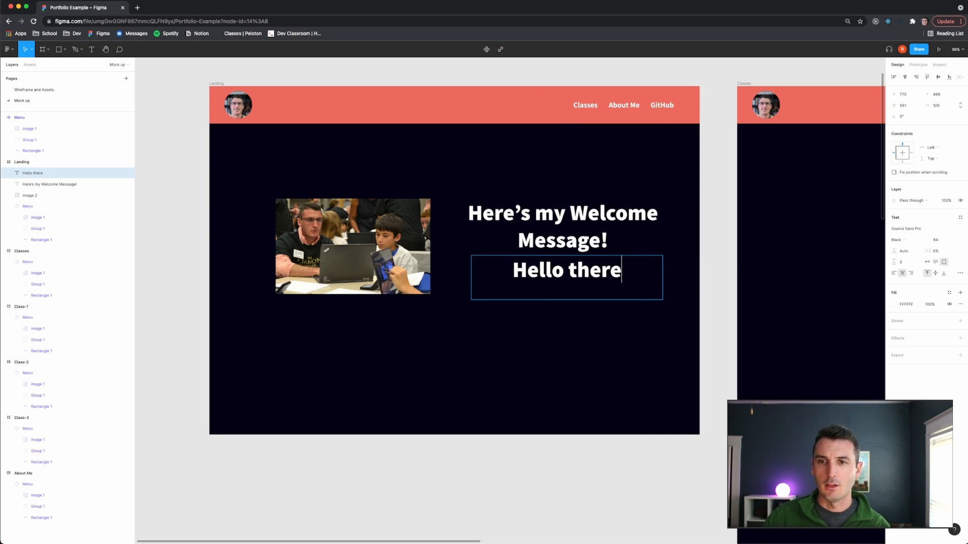
pyautogui.press('Escape')
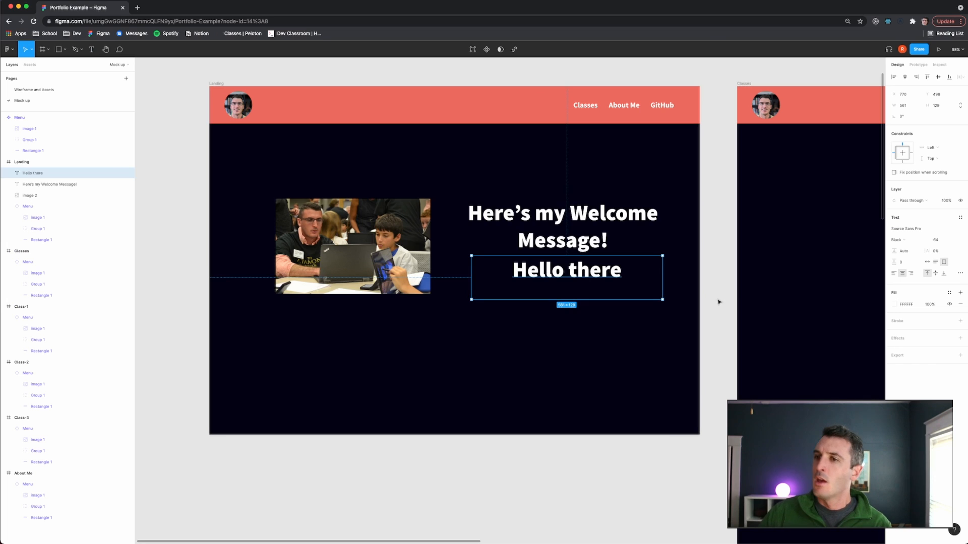
# - Left-align the "Hello there" text and apply the para text style to it
pyautogui.click(894, 273)
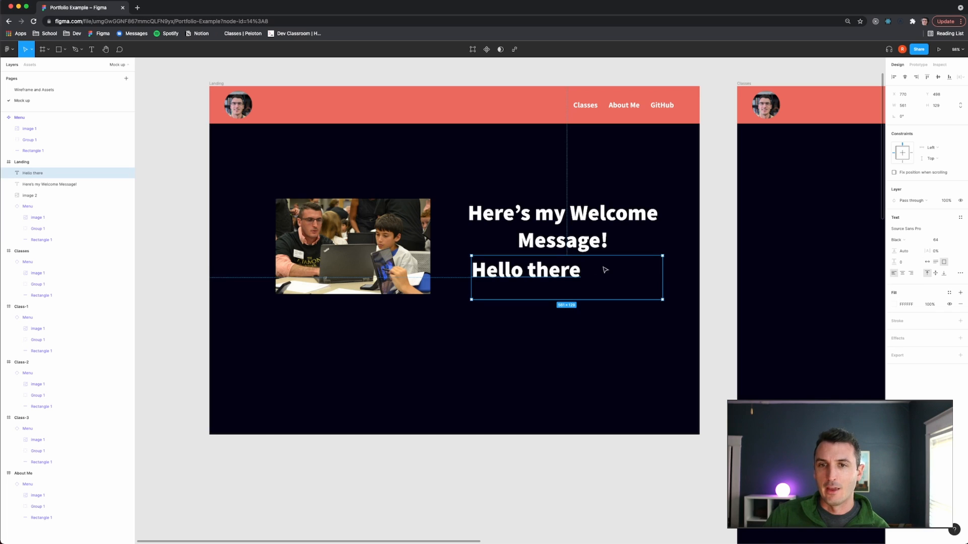
pyautogui.click(954, 241)
pyautogui.click(960, 217)
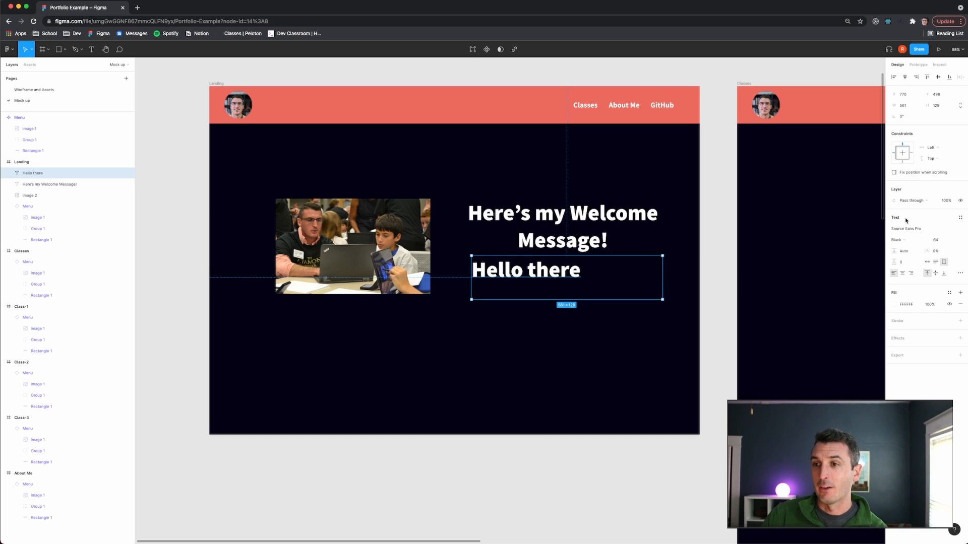
pyautogui.click(960, 217)
pyautogui.click(926, 305)
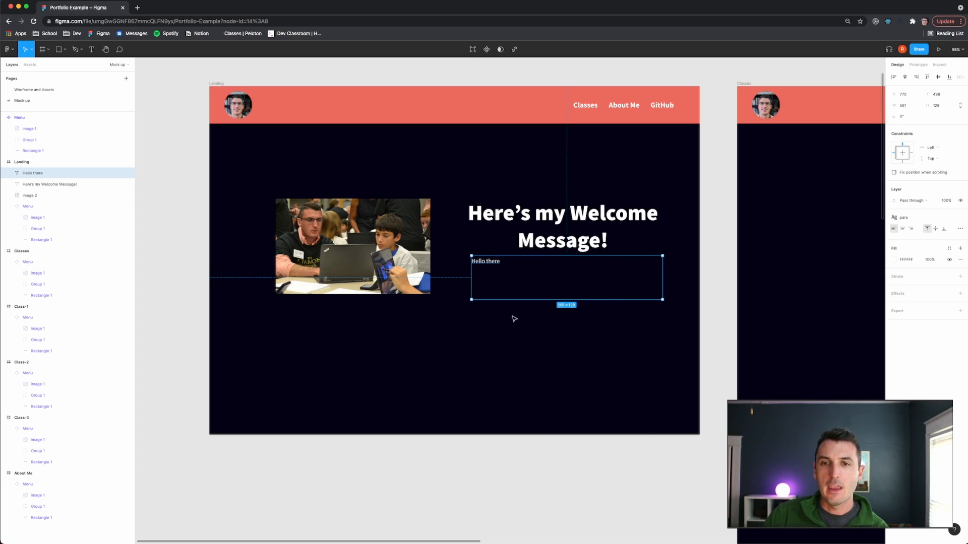
# - Replace the "Hello there" text with placeholder text auto-generated to fit its box by the Lorem ipsum plugin
pyautogui.doubleClick(493, 262)
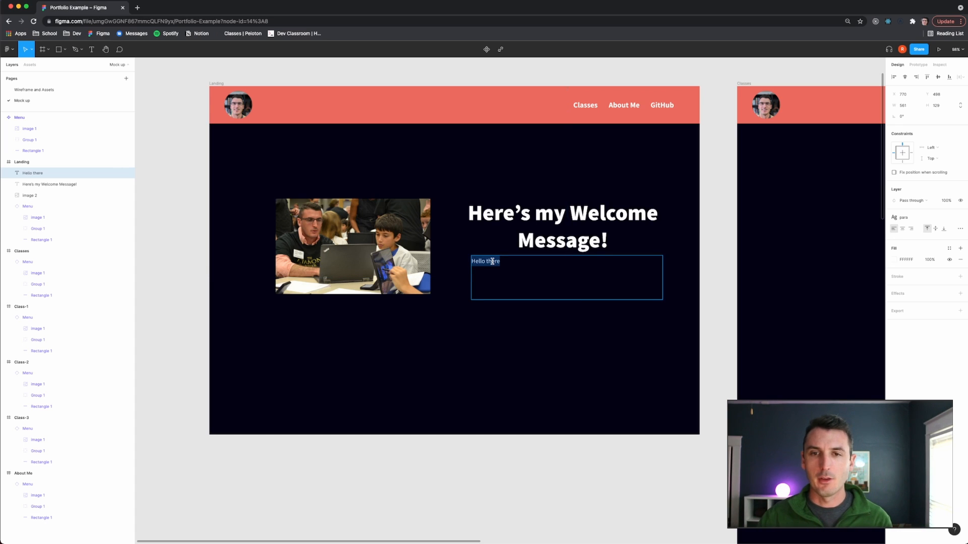
pyautogui.press('BackSpace')
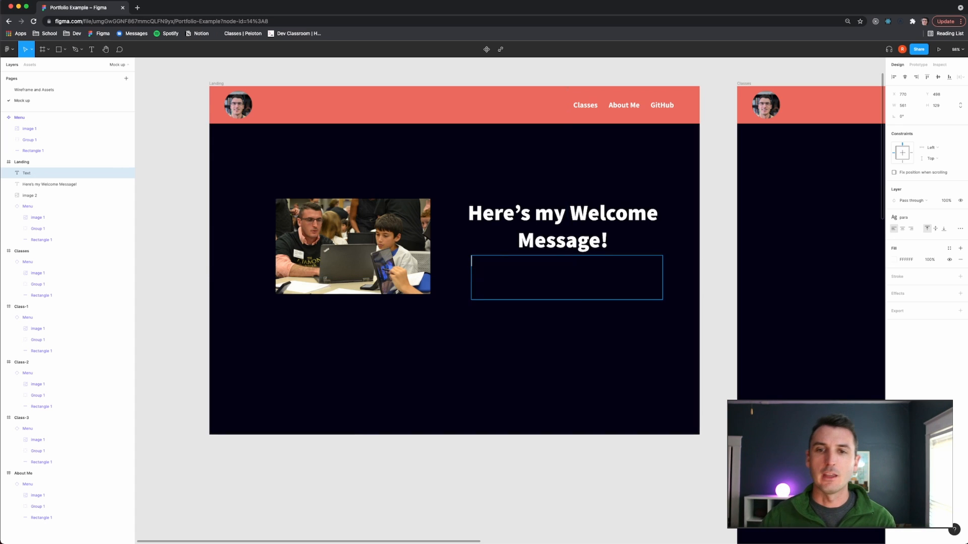
pyautogui.rightClick(544, 275)
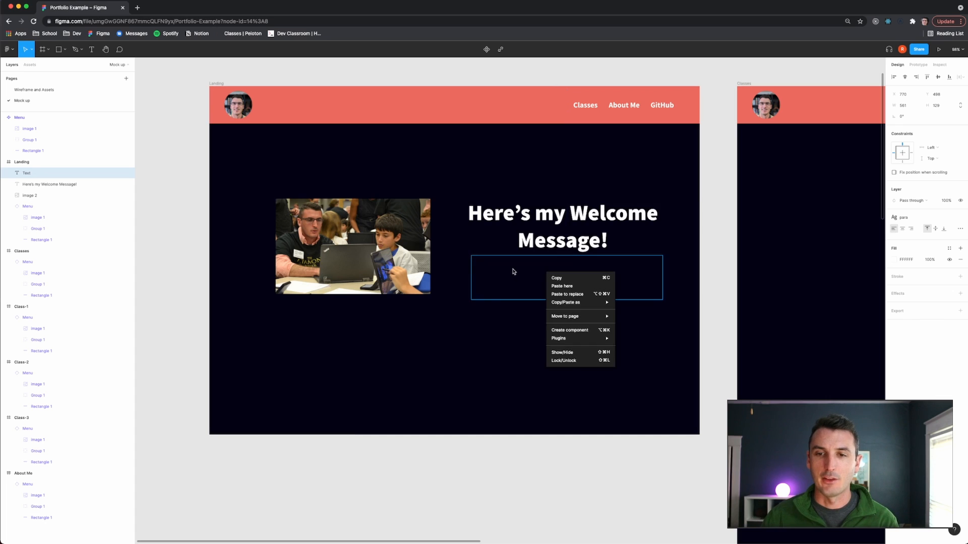
pyautogui.moveTo(603, 340)
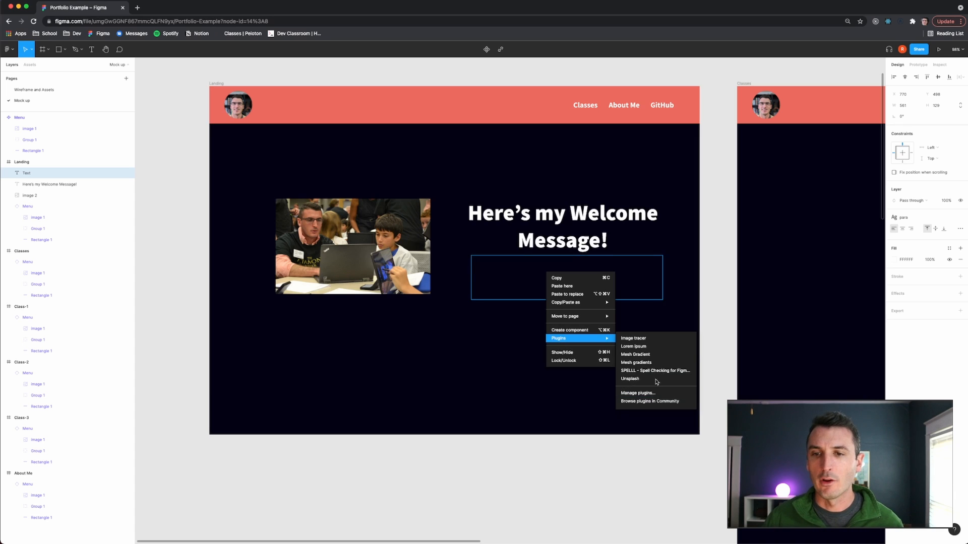
pyautogui.click(662, 348)
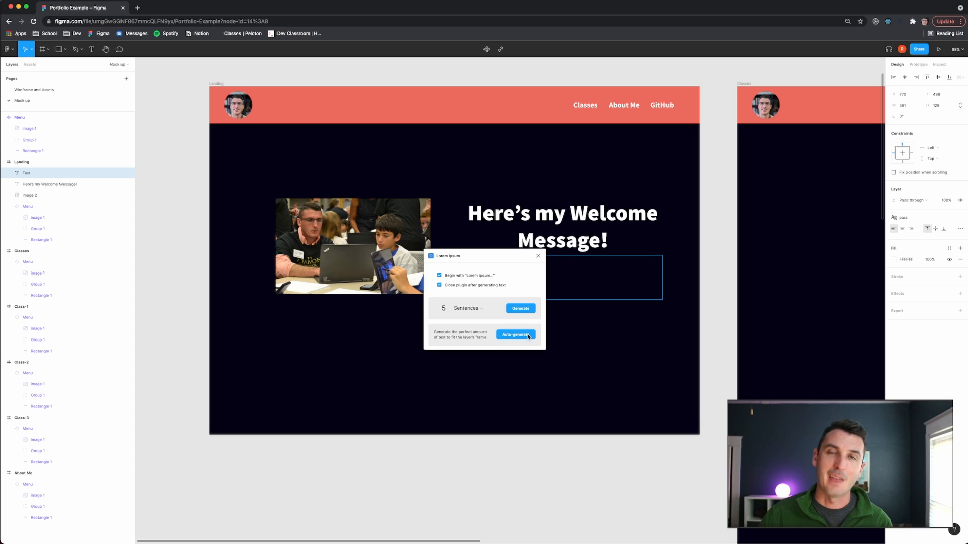
pyautogui.click(527, 335)
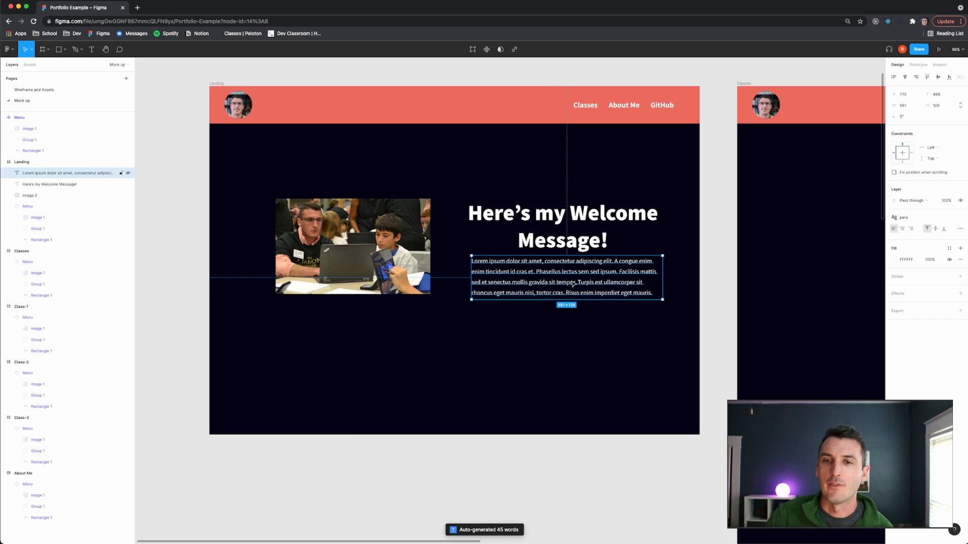
# - Move the placeholder paragraph slightly down from the welcome heading and apply the h2 text style to the heading
pyautogui.moveTo(574, 283); pyautogui.dragTo(575, 289)
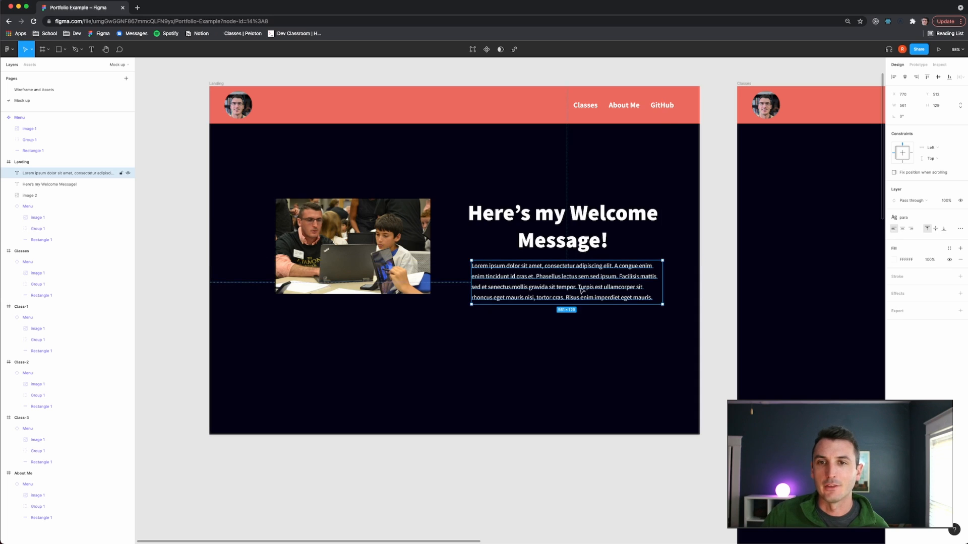
pyautogui.click(550, 220)
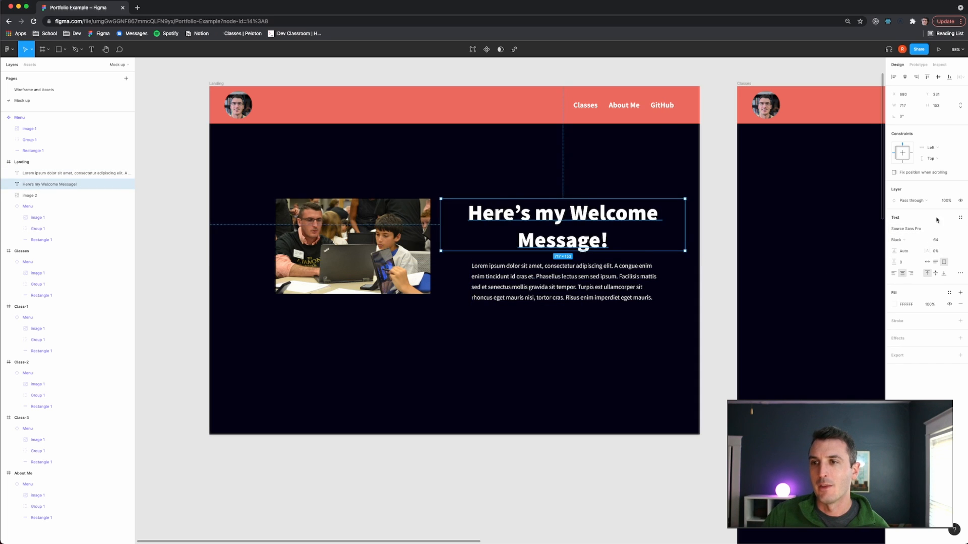
pyautogui.click(959, 218)
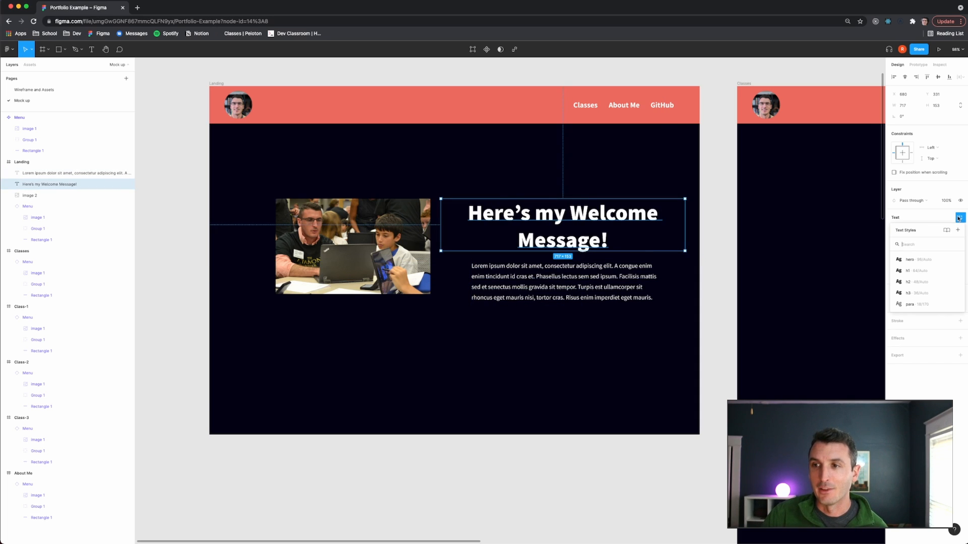
pyautogui.click(942, 271)
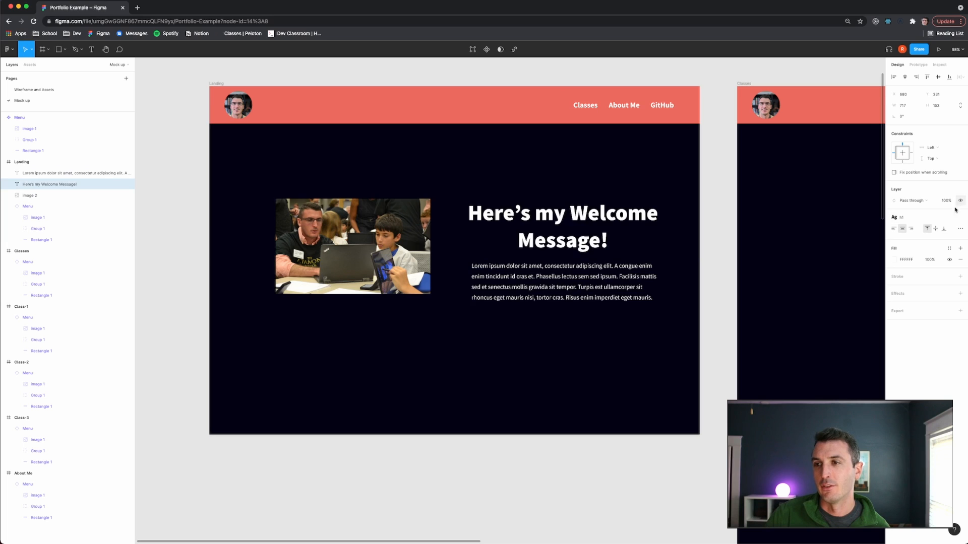
pyautogui.click(929, 218)
pyautogui.click(932, 285)
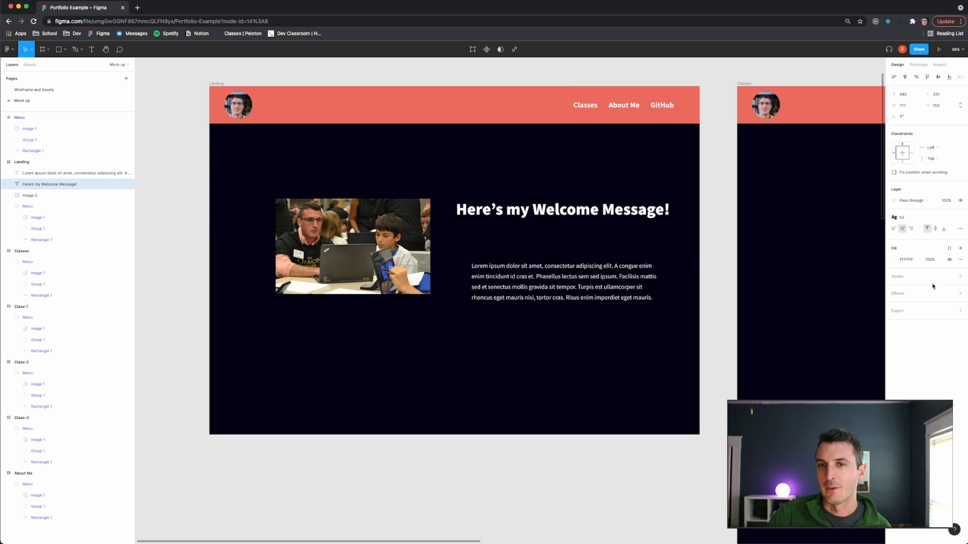
# - Place the paragraph just below the one-line welcome heading and widen its text box to about 629 to match the heading's text width
pyautogui.moveTo(587, 249); pyautogui.dragTo(581, 222)
pyautogui.moveTo(591, 282); pyautogui.dragTo(585, 262)
pyautogui.moveTo(524, 257); pyautogui.dragTo(521, 255)
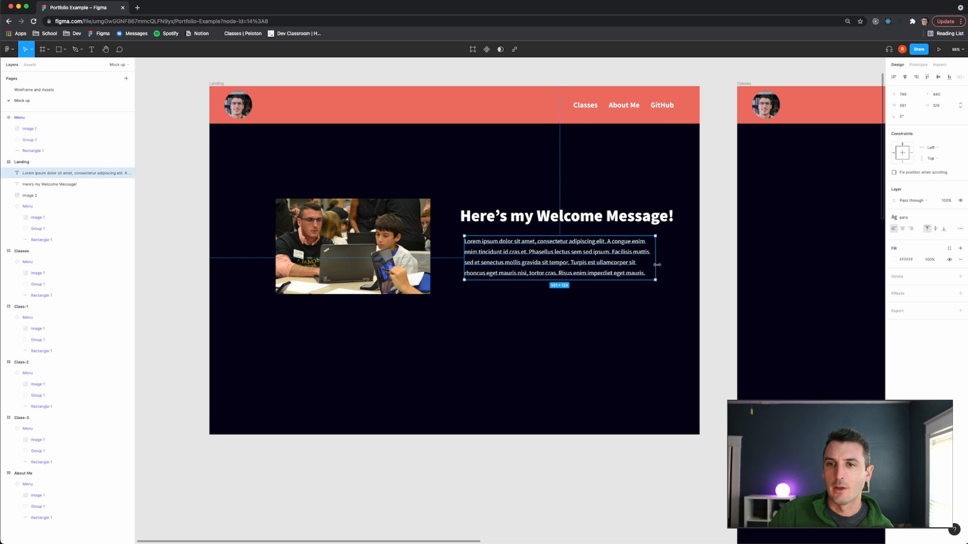
pyautogui.moveTo(651, 263); pyautogui.dragTo(676, 262)
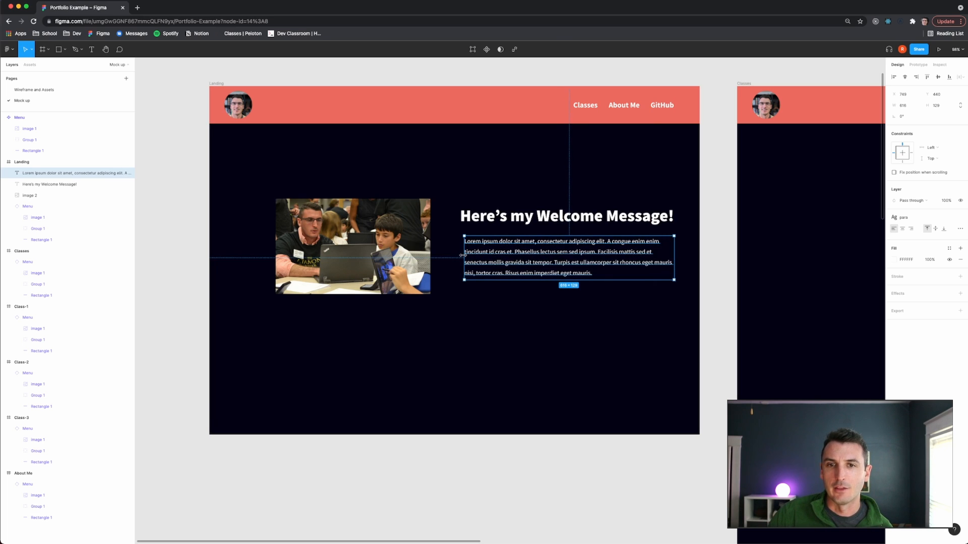
pyautogui.moveTo(463, 256); pyautogui.dragTo(460, 255)
pyautogui.press('Escape')
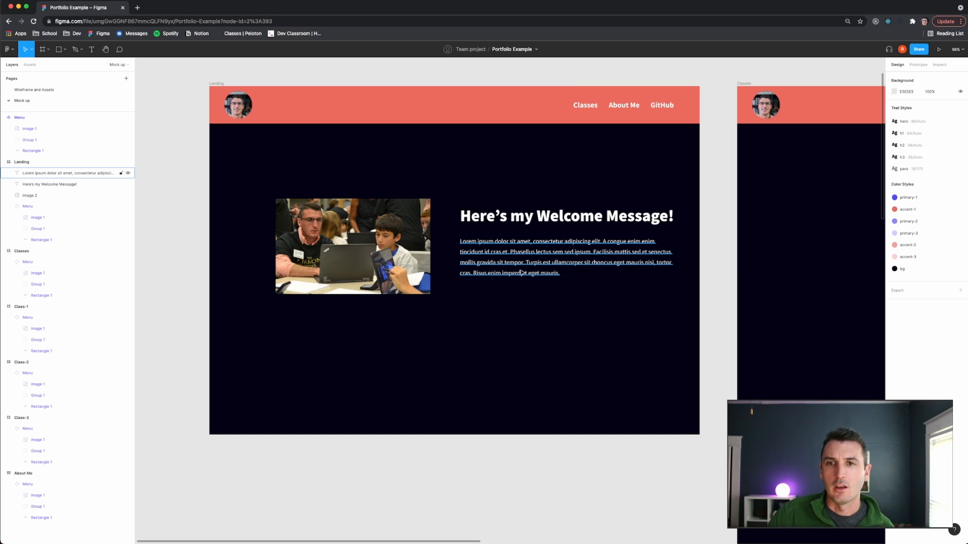
pyautogui.click(423, 288)
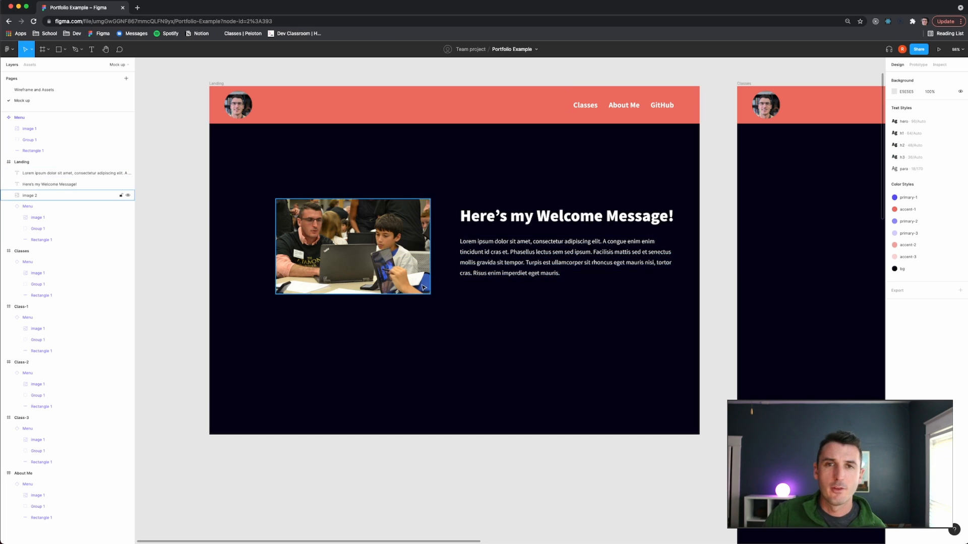
# - Add a layout grid to the Landing frame and make it a column grid with 12 columns
pyautogui.click(29, 163)
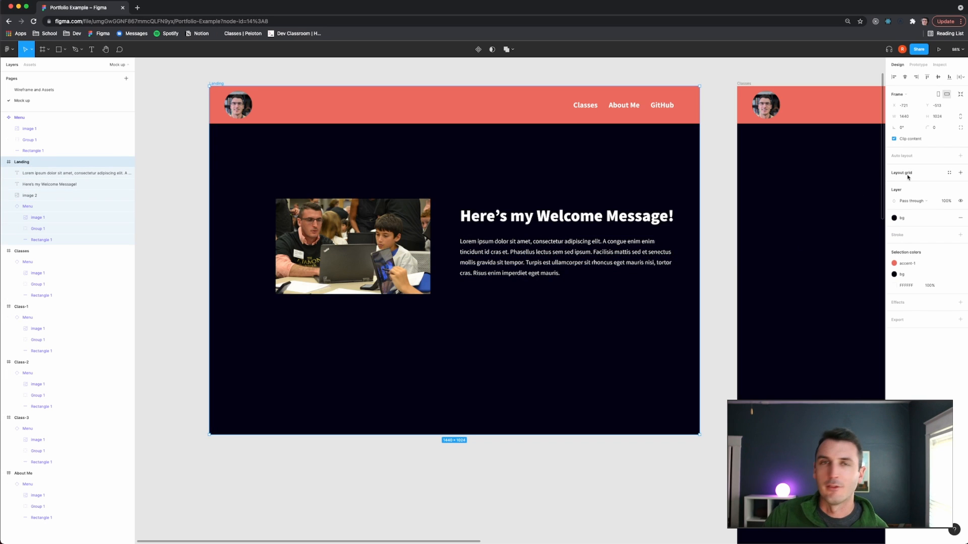
pyautogui.click(960, 172)
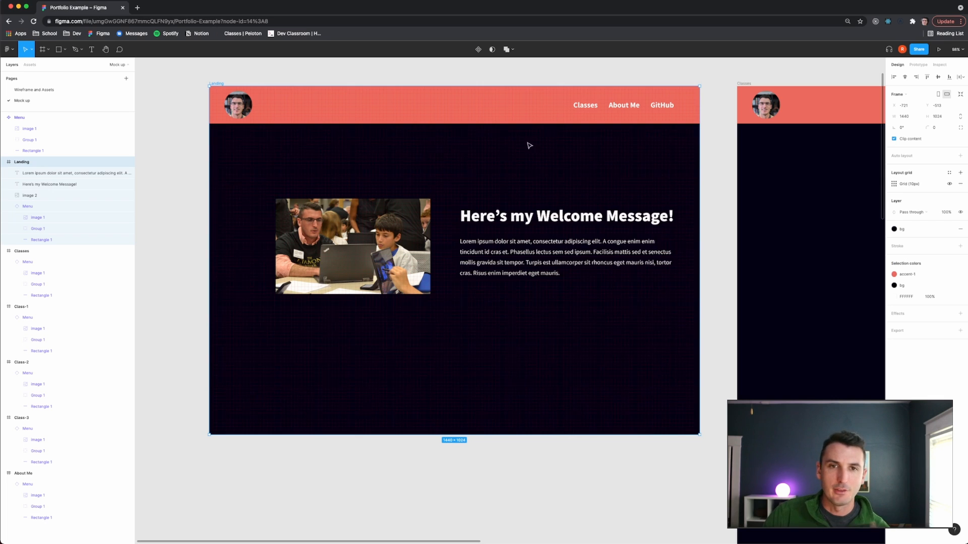
pyautogui.click(894, 184)
pyautogui.click(812, 185)
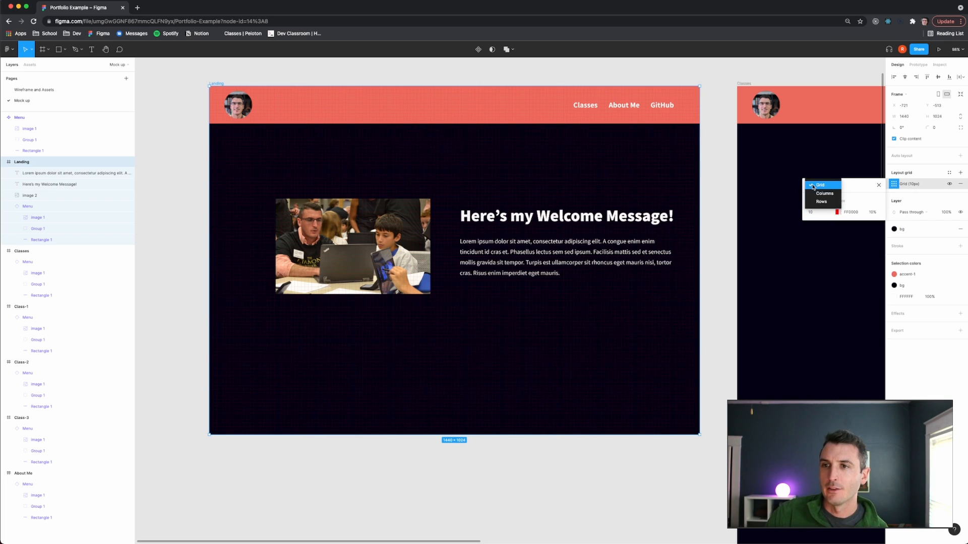
pyautogui.click(817, 197)
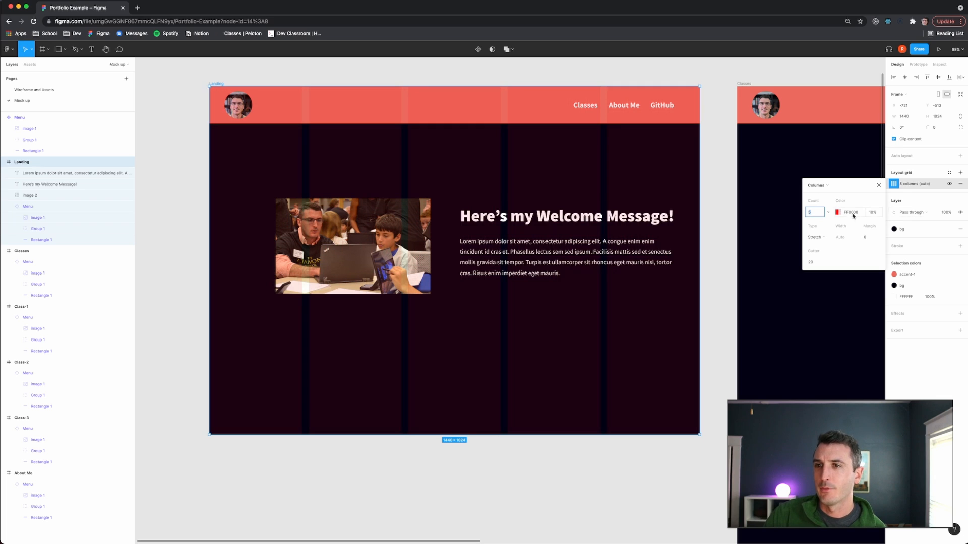
pyautogui.write('12')
pyautogui.press('Return')
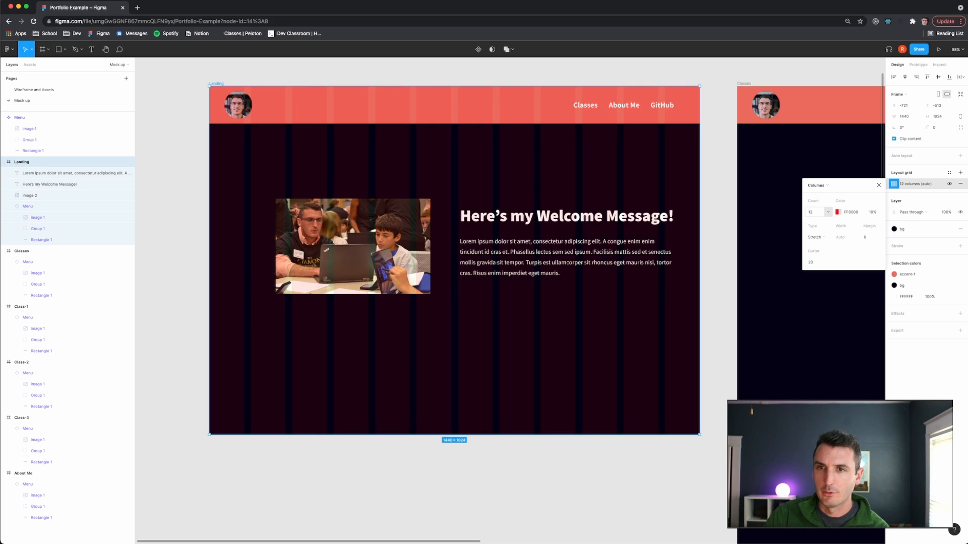
# - Change the column grid's colour to bright green
pyautogui.click(841, 213)
pyautogui.click(761, 312)
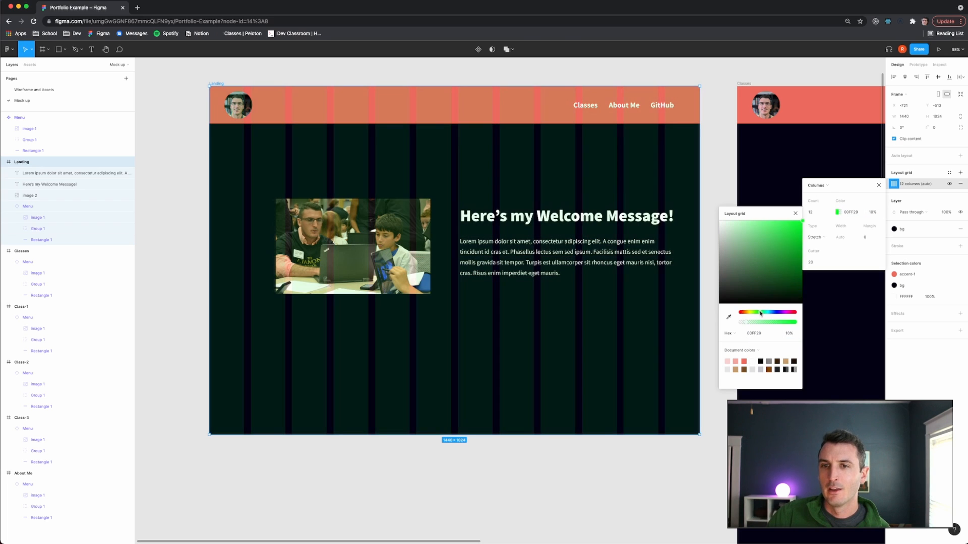
pyautogui.click(769, 270)
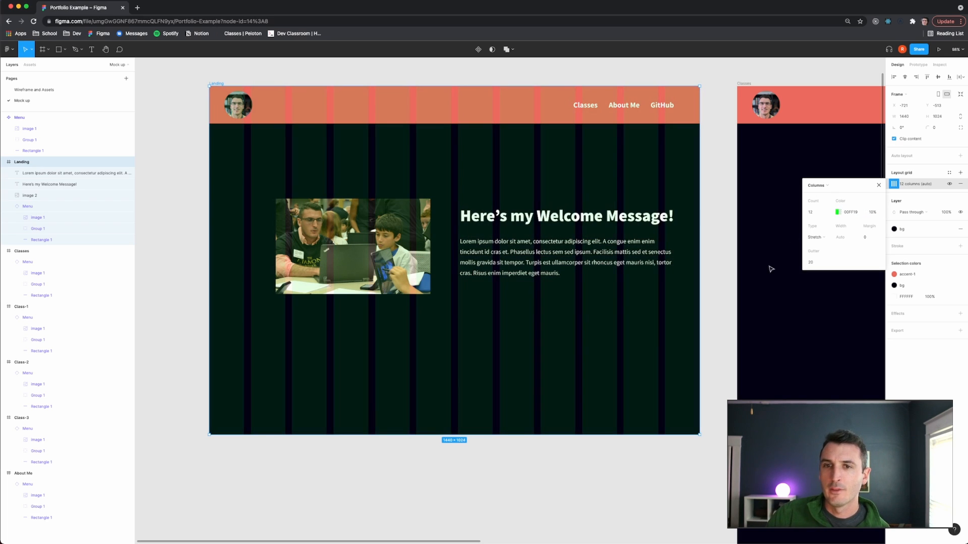
pyautogui.click(686, 468)
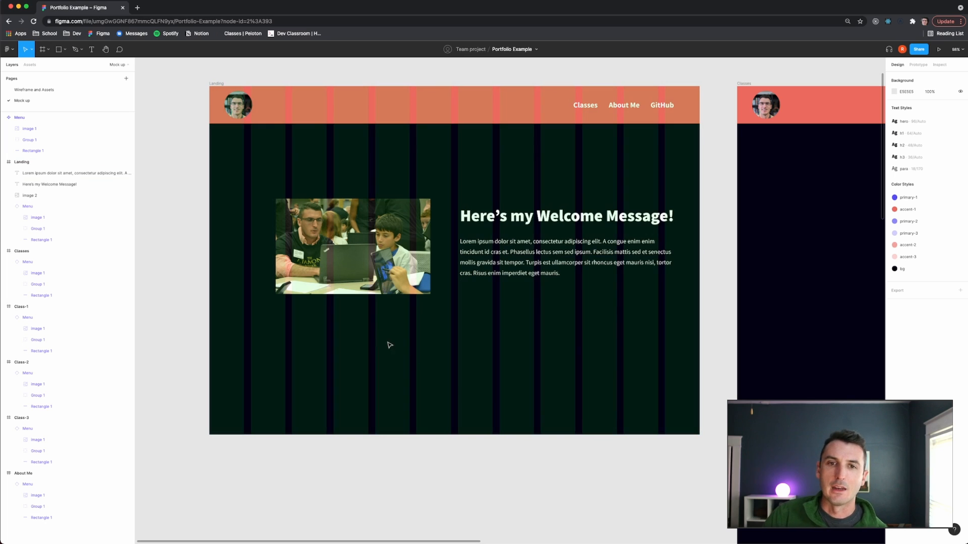
# - Align the photo's left edge with the second grid column and shift the heading and paragraph left so the paragraph ends at the eleventh column
pyautogui.click(379, 275)
pyautogui.click(199, 202)
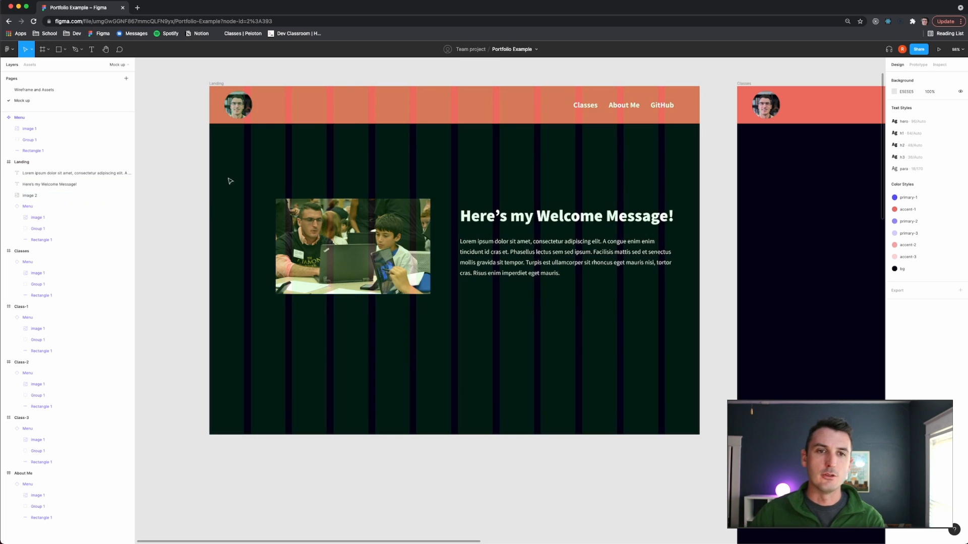
pyautogui.moveTo(348, 265); pyautogui.dragTo(321, 261)
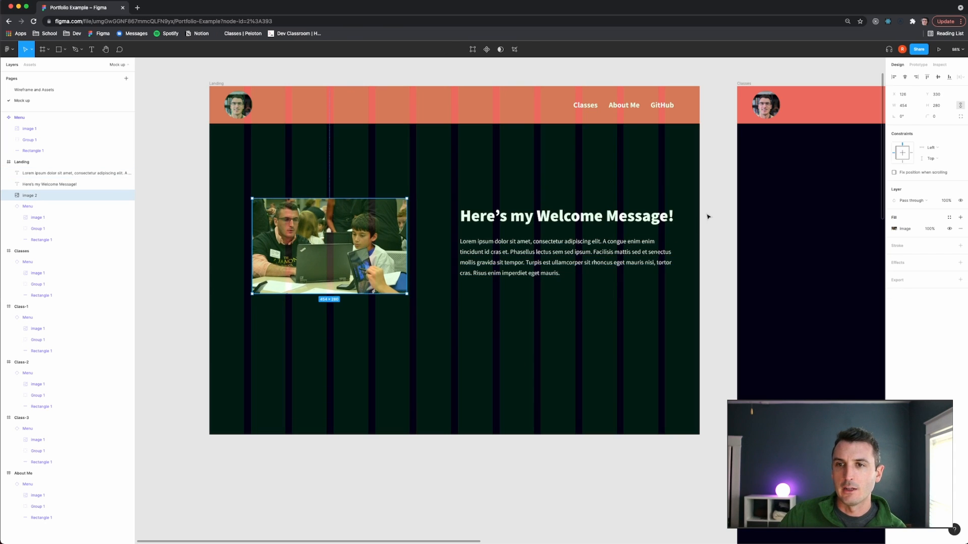
pyautogui.moveTo(714, 180); pyautogui.dragTo(434, 335)
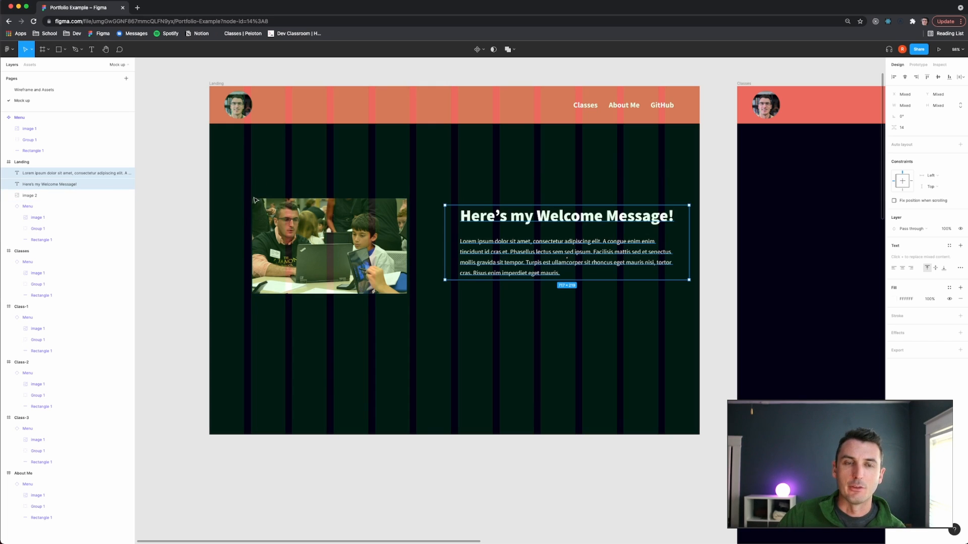
pyautogui.moveTo(491, 218); pyautogui.dragTo(477, 218)
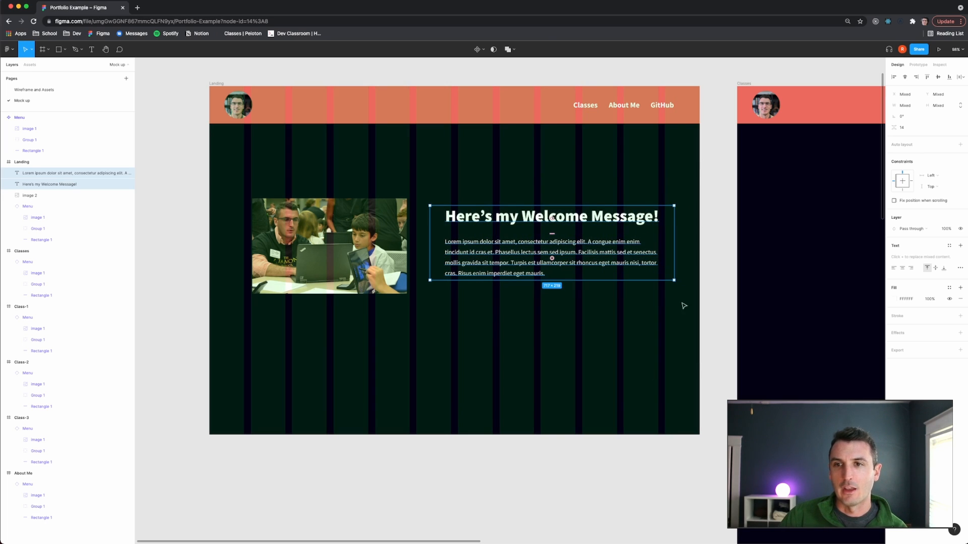
# - Hide the layout grid on the Landing frame
pyautogui.click(697, 424)
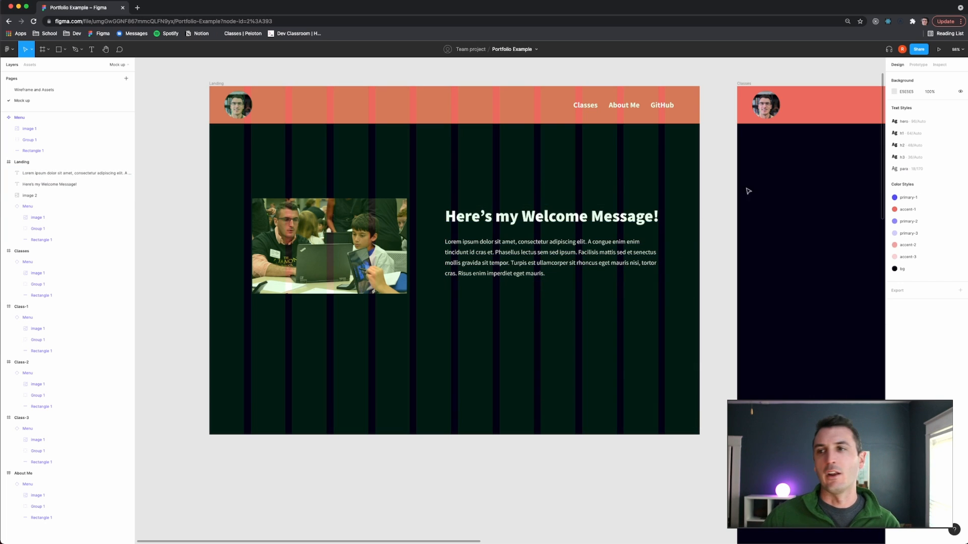
pyautogui.click(222, 83)
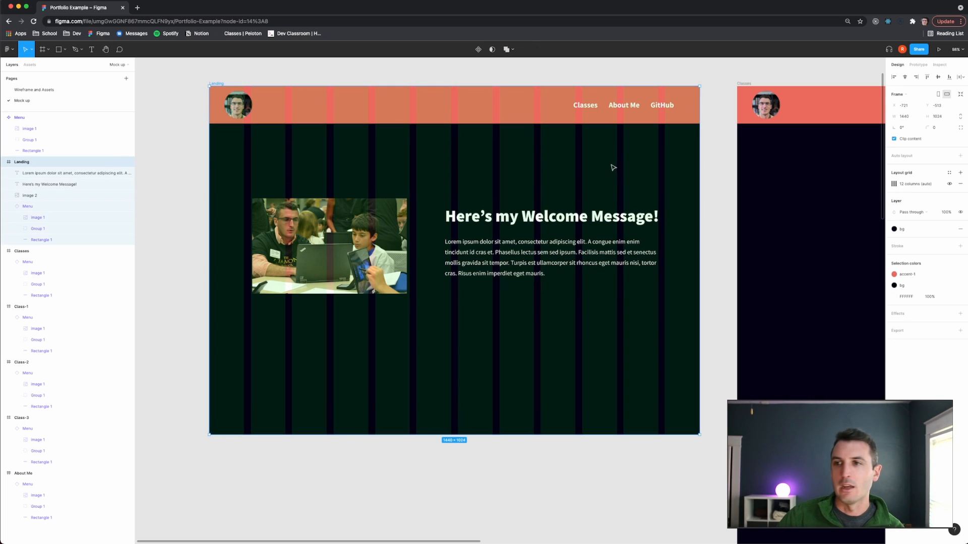
pyautogui.click(950, 184)
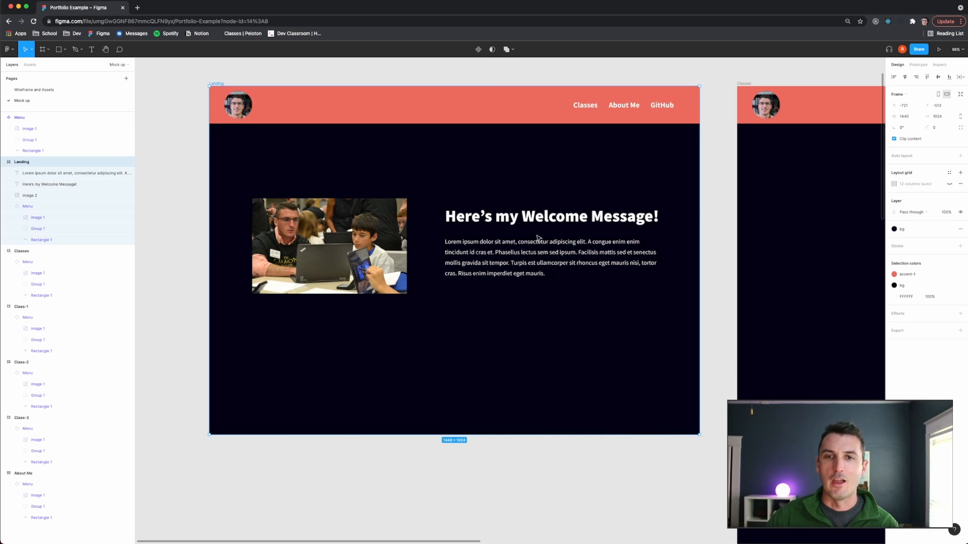
# - Narrow the welcome heading's text box from its left side and realign the paragraph directly beneath the heading
pyautogui.click(499, 247)
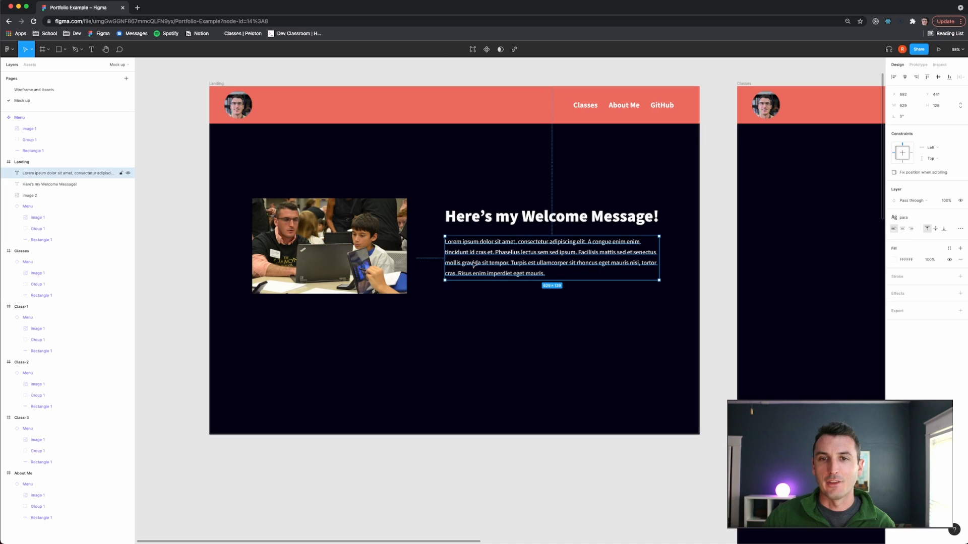
pyautogui.keyDown('shift'); pyautogui.click(456, 219); pyautogui.keyUp('shift')
pyautogui.moveTo(431, 235); pyautogui.dragTo(456, 235)
pyautogui.click(509, 304)
pyautogui.moveTo(516, 262); pyautogui.dragTo(493, 258)
pyautogui.moveTo(648, 256); pyautogui.dragTo(673, 256)
pyautogui.moveTo(457, 249)
pyautogui.mouseDown()
pyautogui.moveTo(420, 257)
pyautogui.moveTo(443, 254)
pyautogui.mouseUp()
# - Widen the Landing frame's photo toward the text to about 555 × 280
pyautogui.click(403, 267)
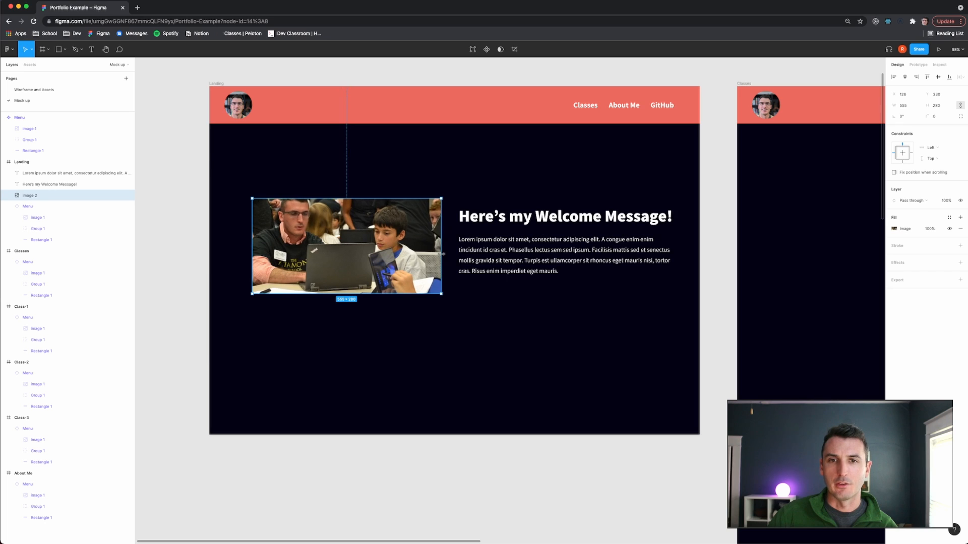
pyautogui.click(538, 440)
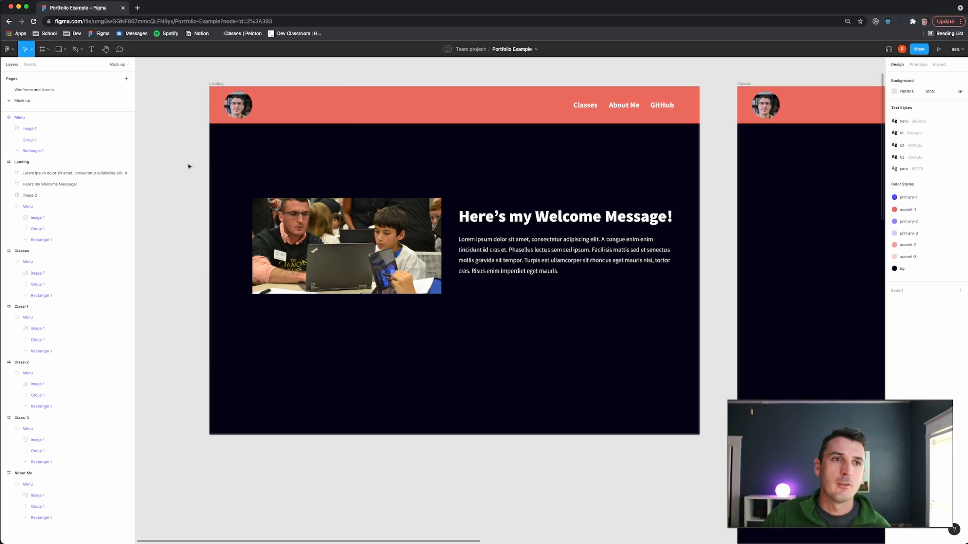
# - Check the landing sketch on the Wireframe and Assets page and move the mock-up's photo, heading and paragraph down together by about 60
pyautogui.click(34, 89)
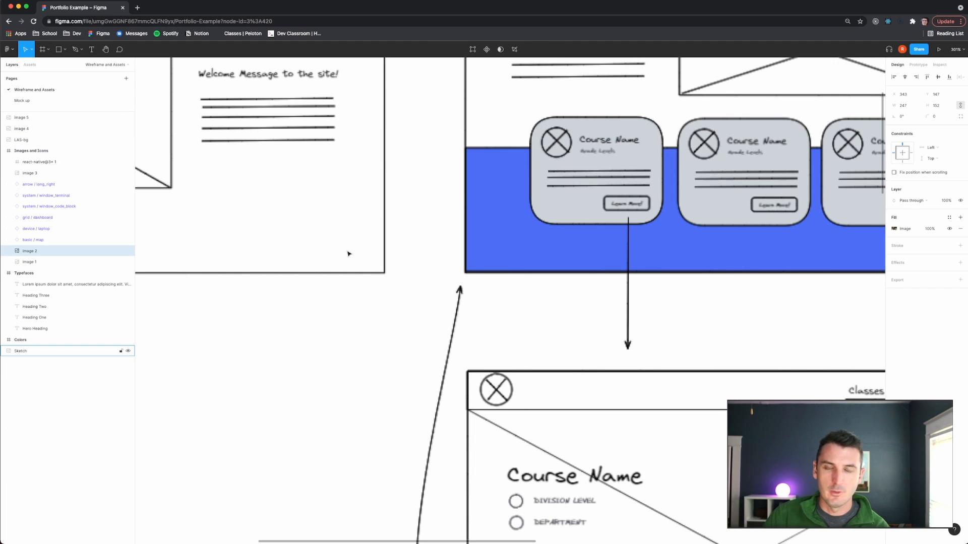
pyautogui.scroll(-5, 363, 252)
pyautogui.hscroll(-3, 353, 237)
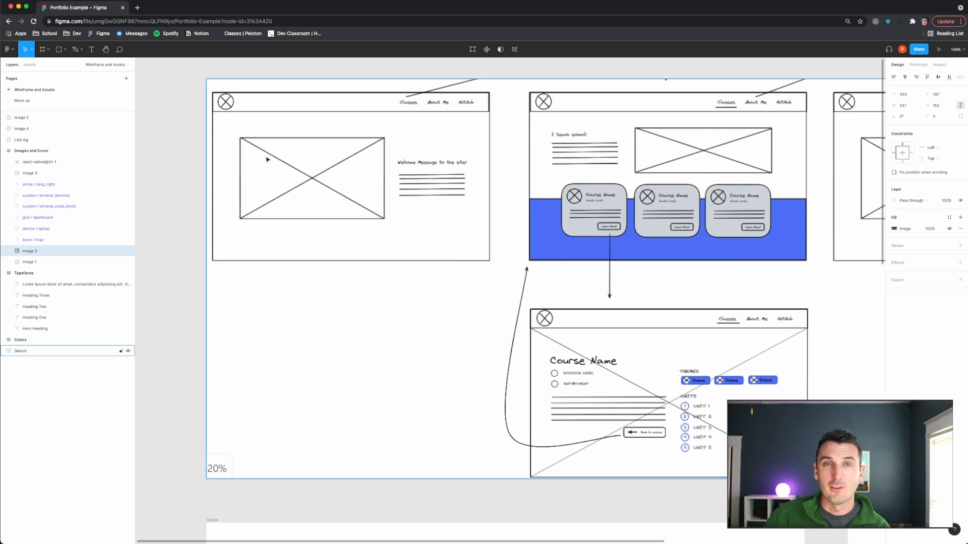
pyautogui.click(36, 101)
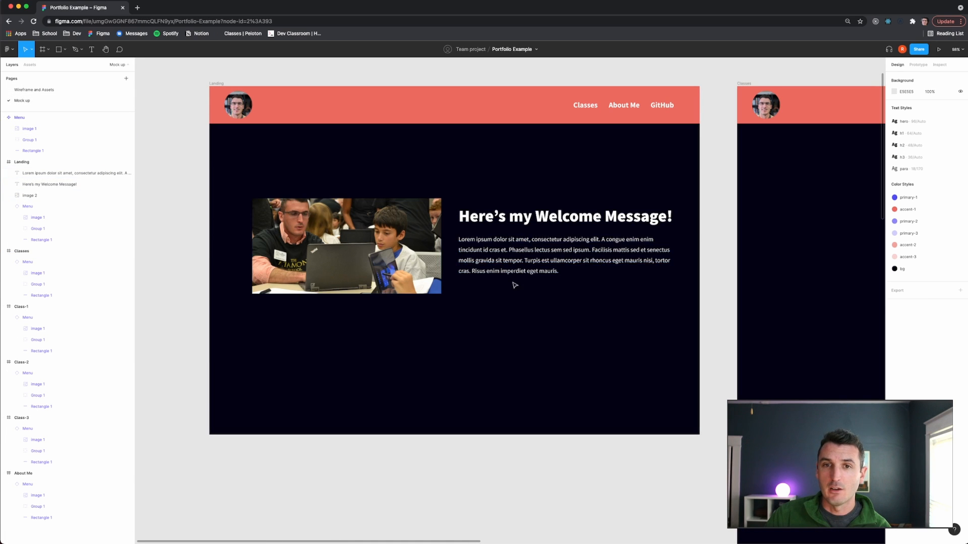
pyautogui.moveTo(201, 166); pyautogui.dragTo(706, 350)
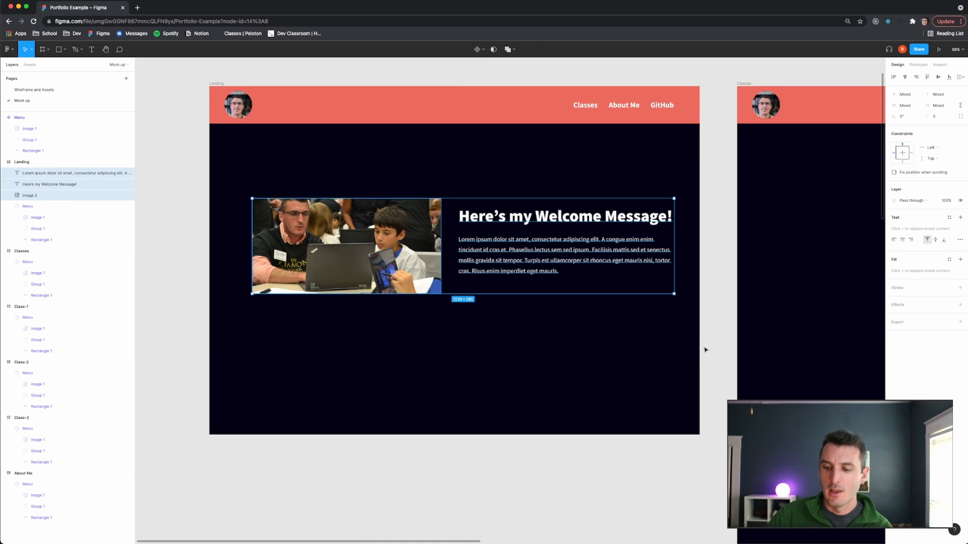
pyautogui.hotkey('shift', 'Down')
pyautogui.hotkey('shift', 'Down')
pyautogui.hotkey('shift', 'Down')
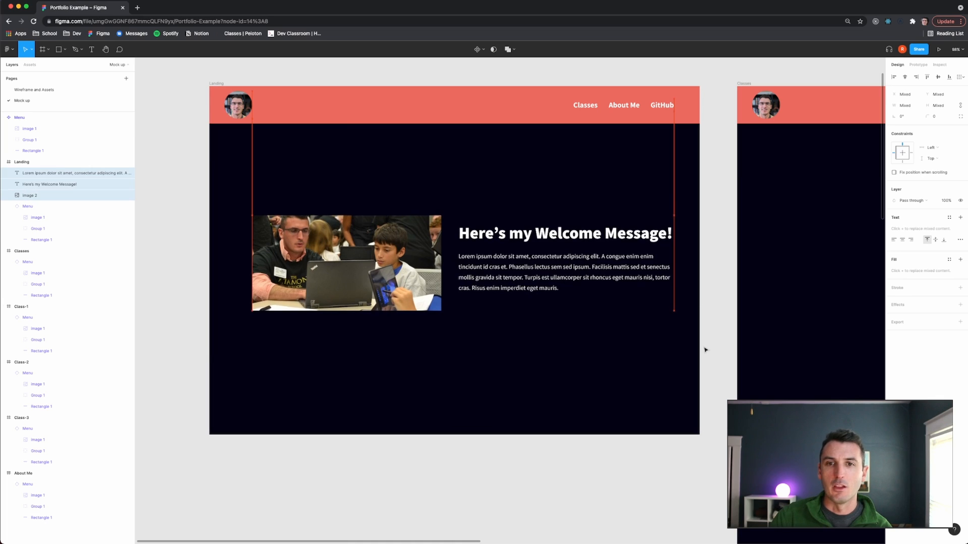
pyautogui.hotkey('shift', 'Down')
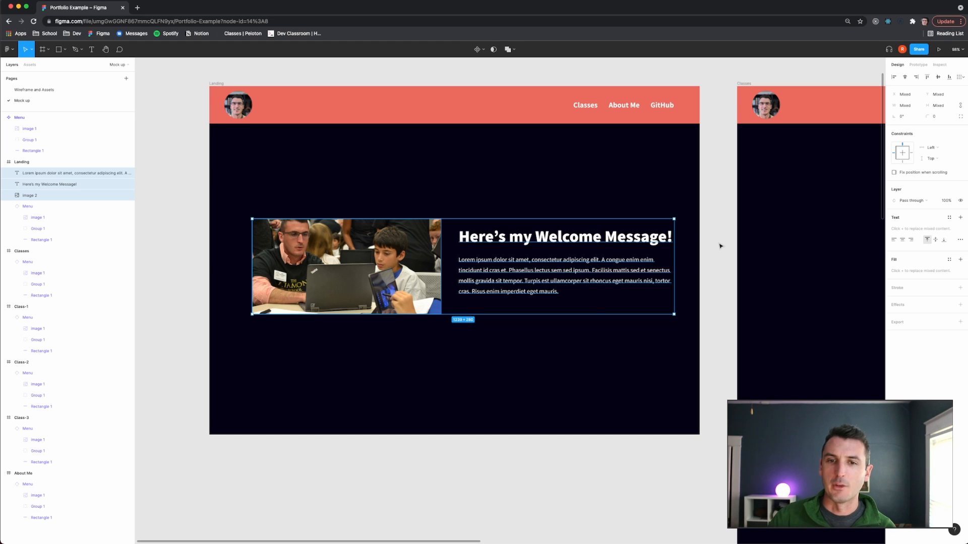
pyautogui.hotkey('shift', 'Down')
pyautogui.hotkey('shift', 'Down')
pyautogui.hotkey('shift', 'Up')
pyautogui.hotkey('shift', 'Up')
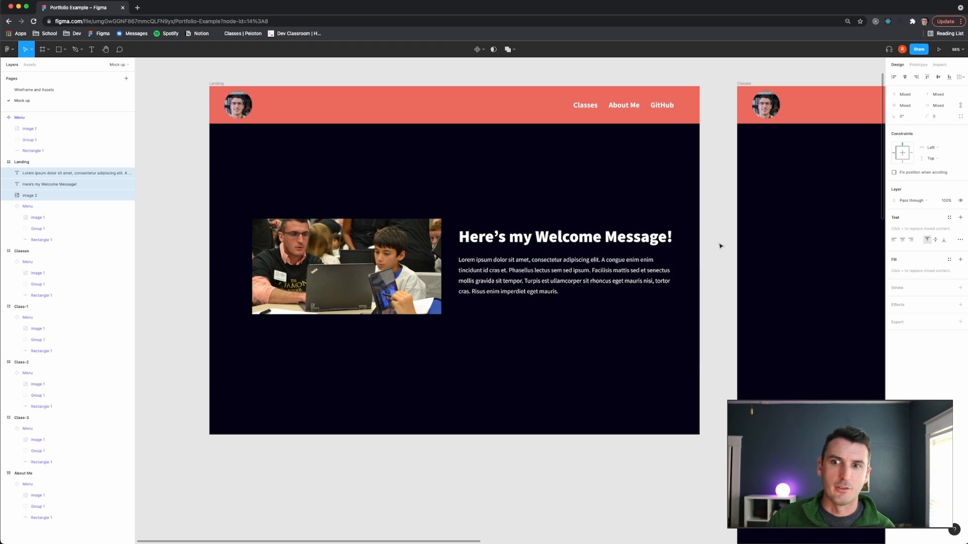
pyautogui.click(720, 245)
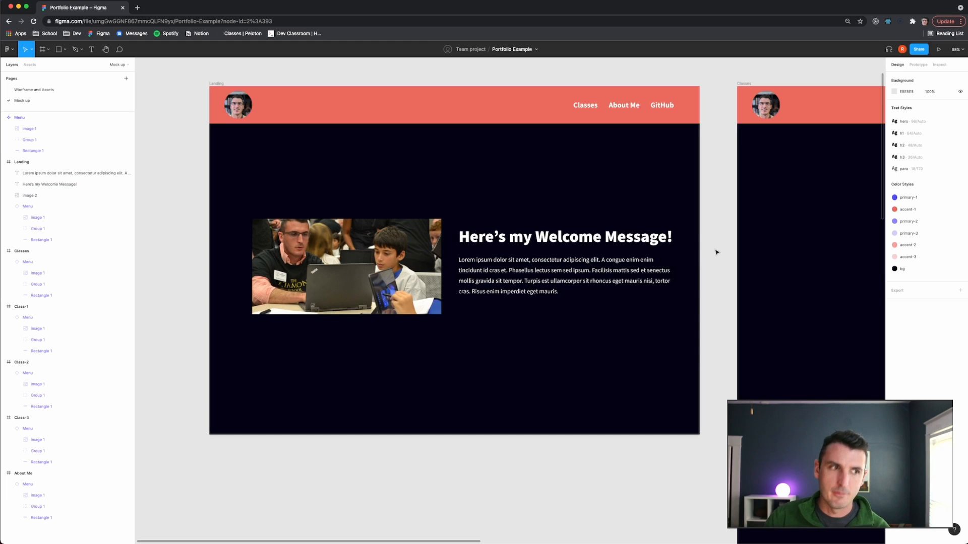
# - Review the mock-up's overall layout, from the Landing frame across the Classes and About Me frames and down through the individual class frames
pyautogui.scroll(-3, 716, 255)
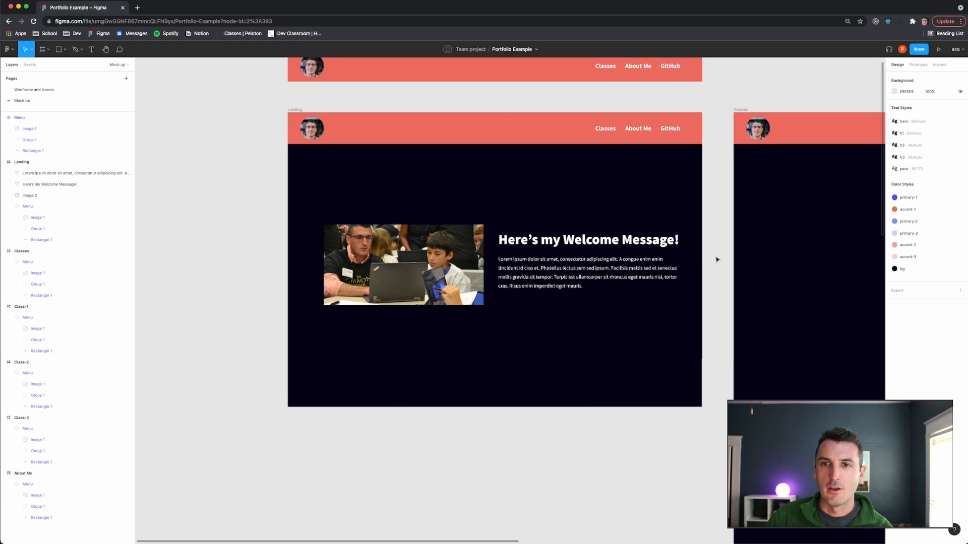
pyautogui.hscroll(2, 718, 260)
pyautogui.scroll(-5, 718, 260)
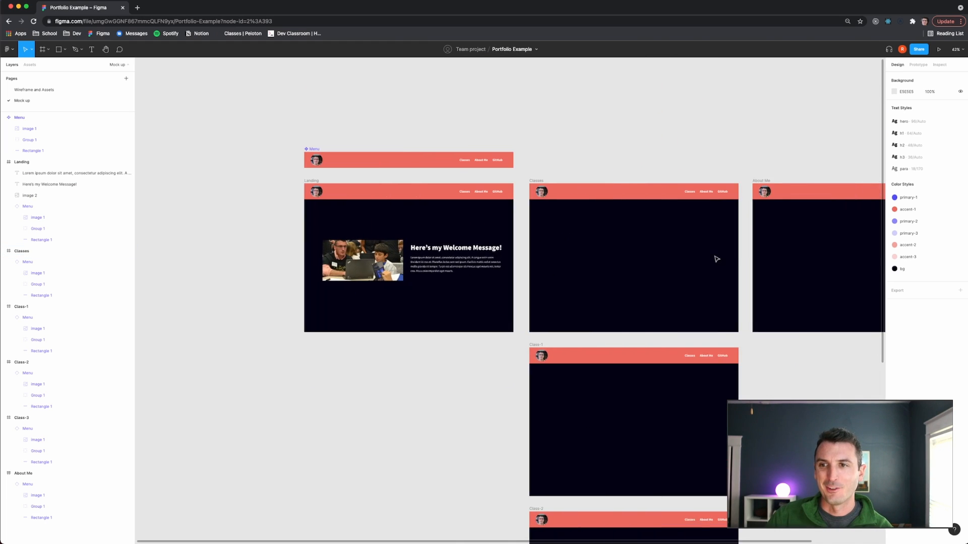
pyautogui.hscroll(3, 717, 259)
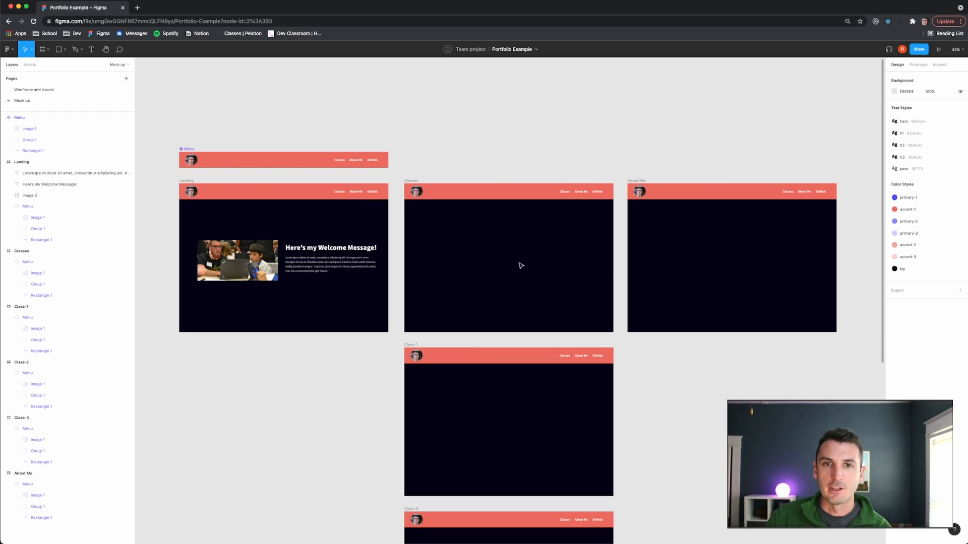
pyautogui.scroll(-3, 674, 214)
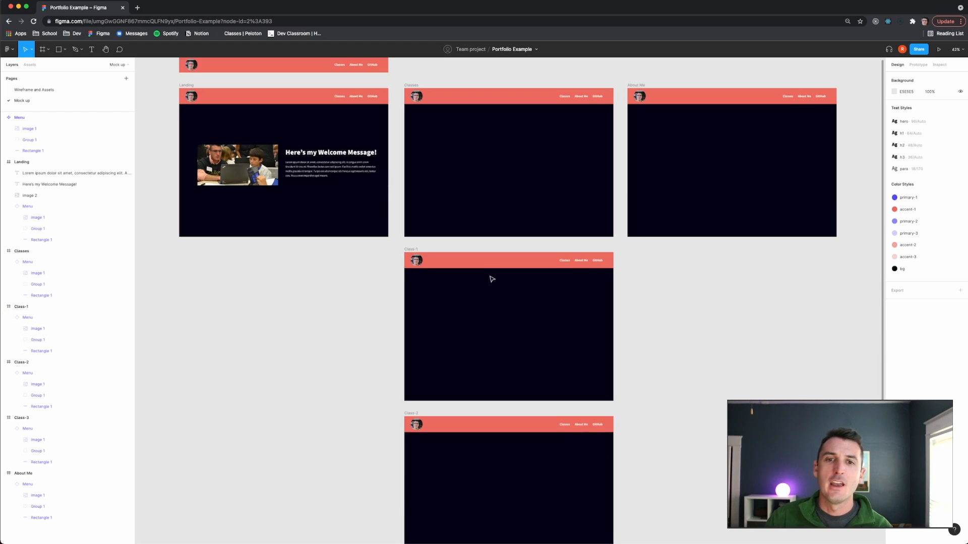
pyautogui.scroll(-3, 491, 287)
pyautogui.scroll(-3, 488, 300)
pyautogui.scroll(5, 490, 301)
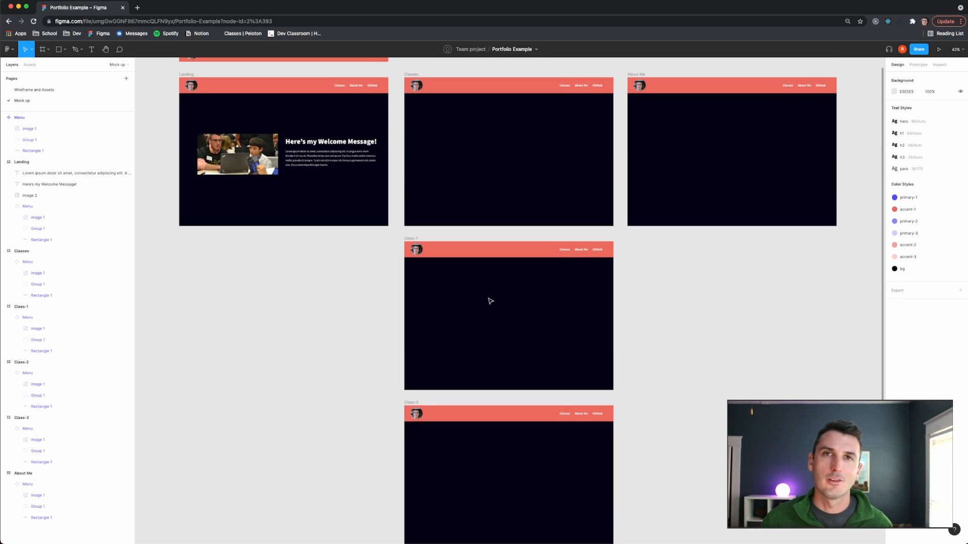
pyautogui.scroll(3, 469, 274)
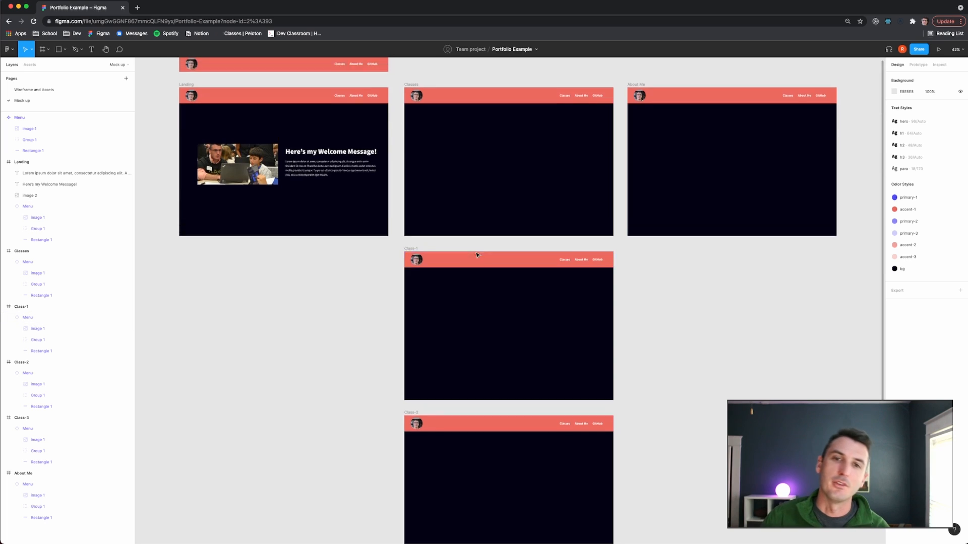